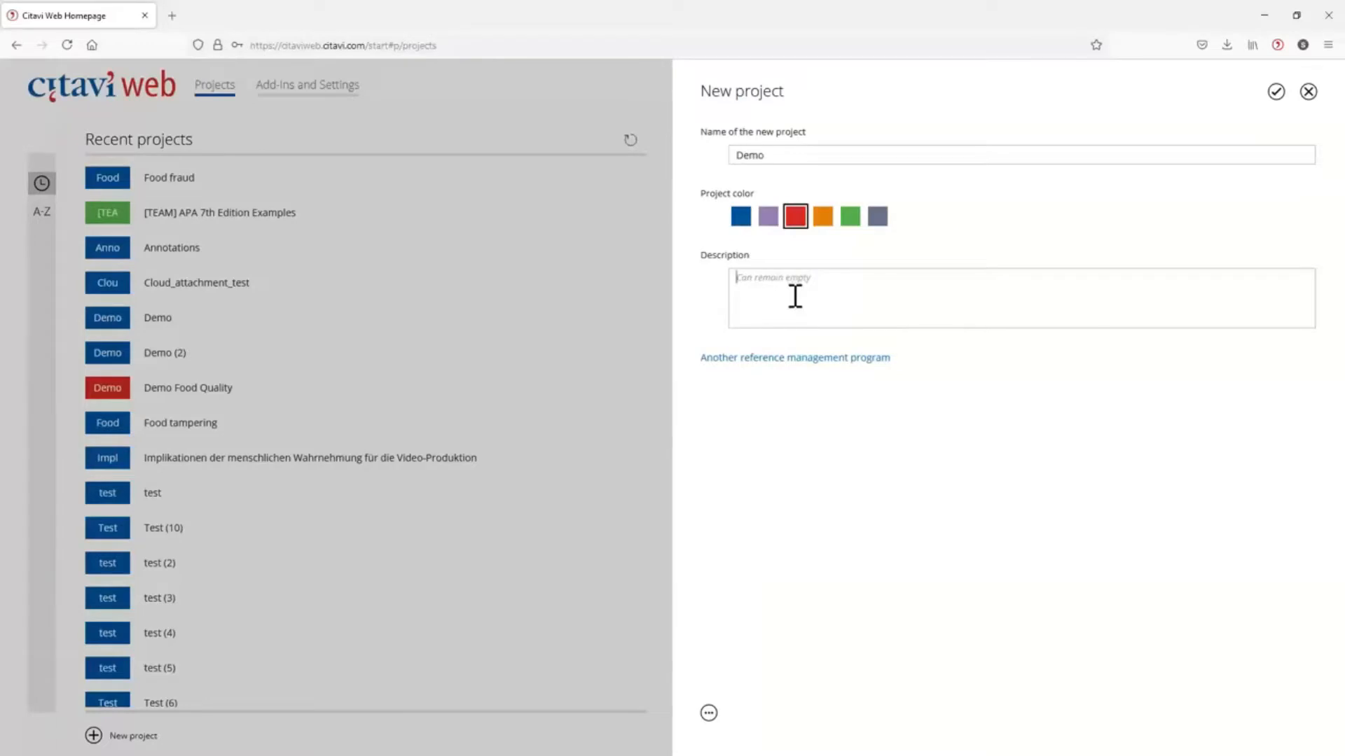
Create the red project named Demo and start a PDF upload into its references by browsing for files.
{"action": "left_click", "coordinate": [754, 359]}
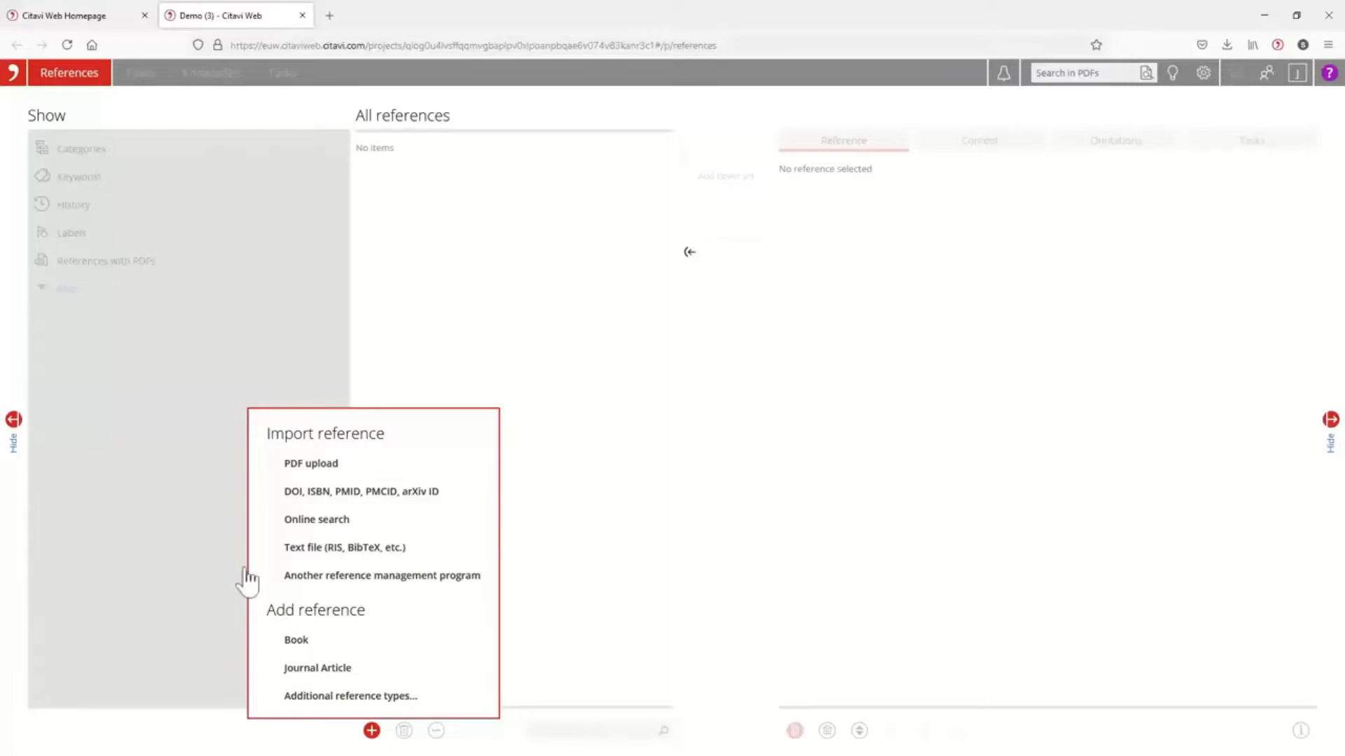
{"action": "left_click", "coordinate": [335, 464]}
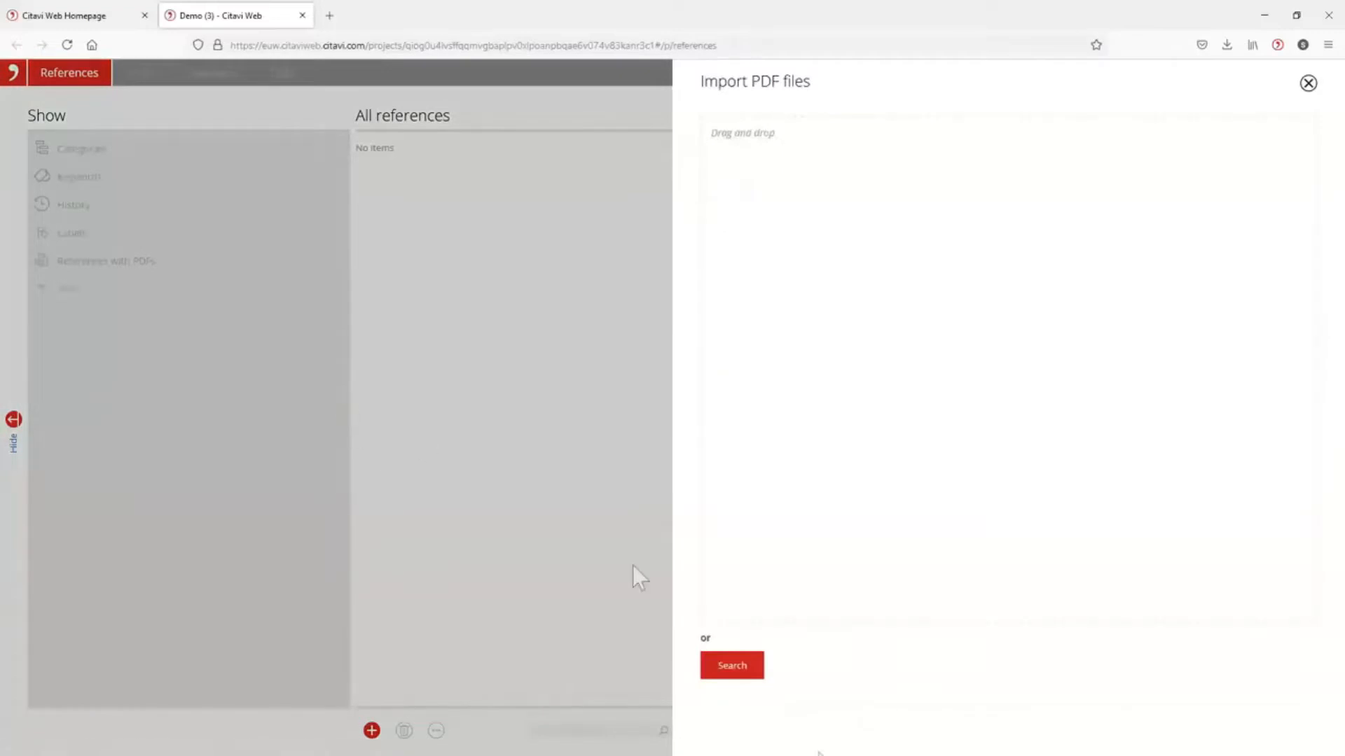
{"action": "left_click", "coordinate": [732, 678]}
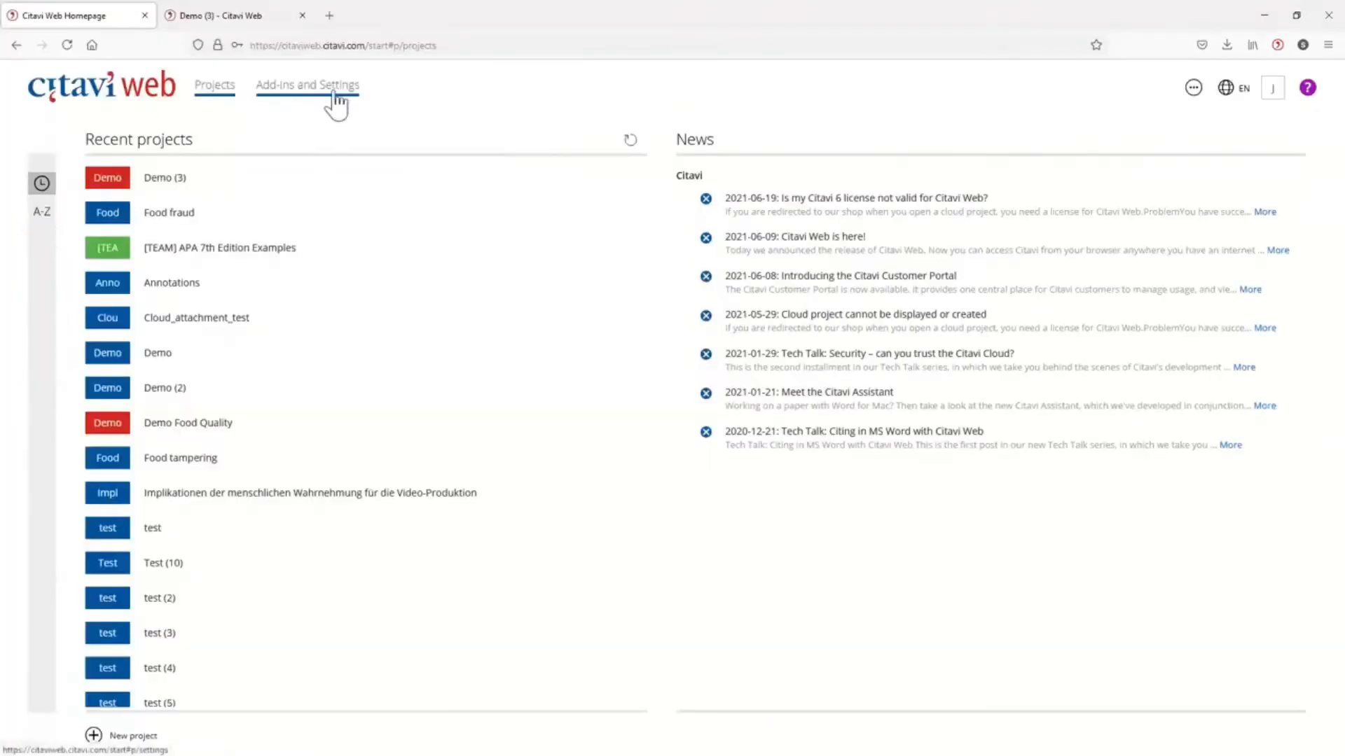
Review the RSS feeds, Add-Ins and Citation settings on the Citavi Web homepage, and return to the project list.
{"action": "left_click", "coordinate": [335, 95]}
{"action": "left_click", "coordinate": [91, 191]}
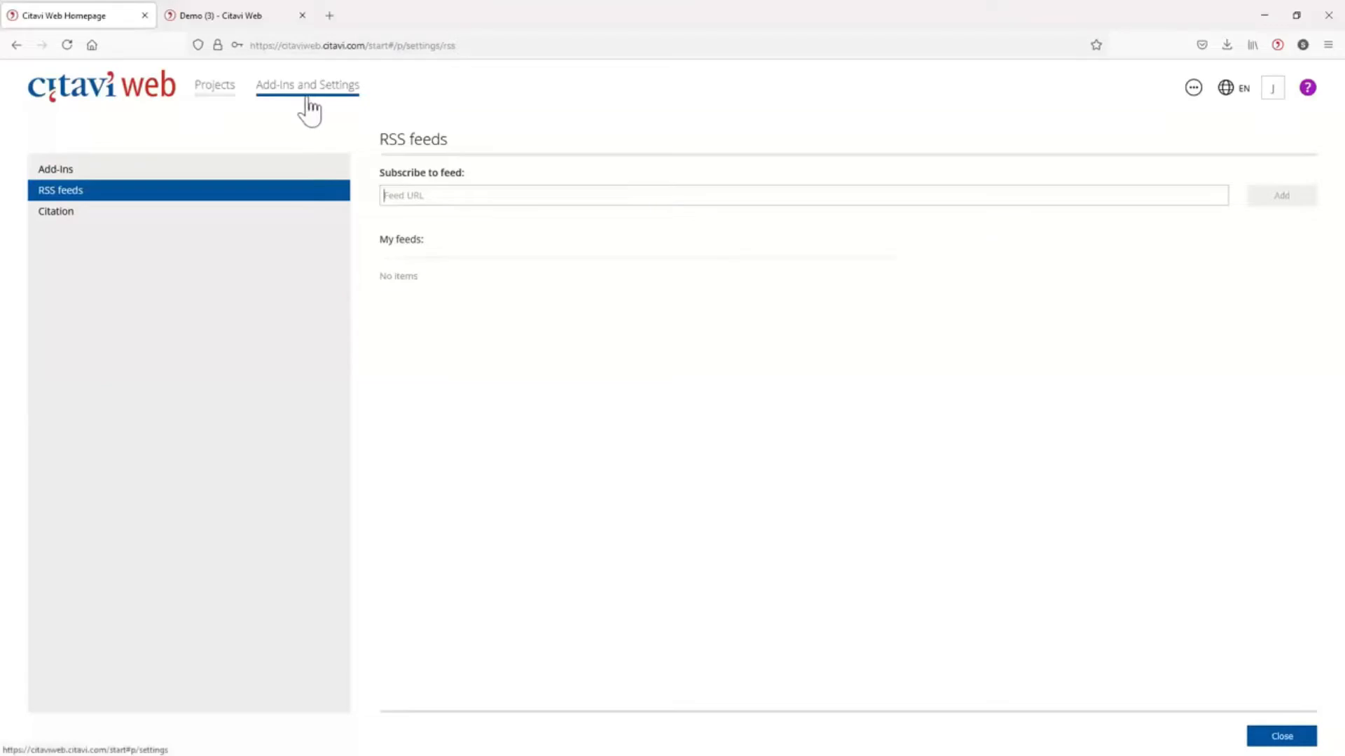
{"action": "left_click", "coordinate": [70, 171]}
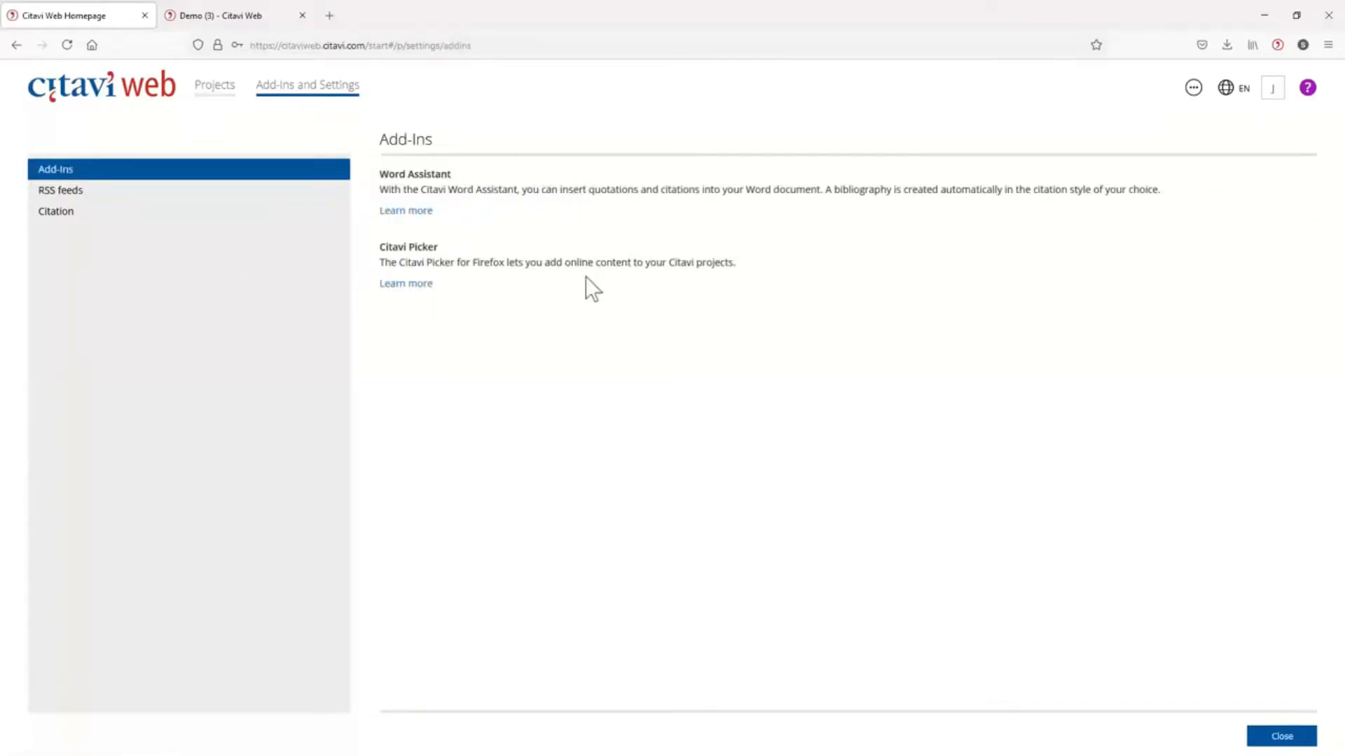
{"action": "left_click", "coordinate": [62, 212]}
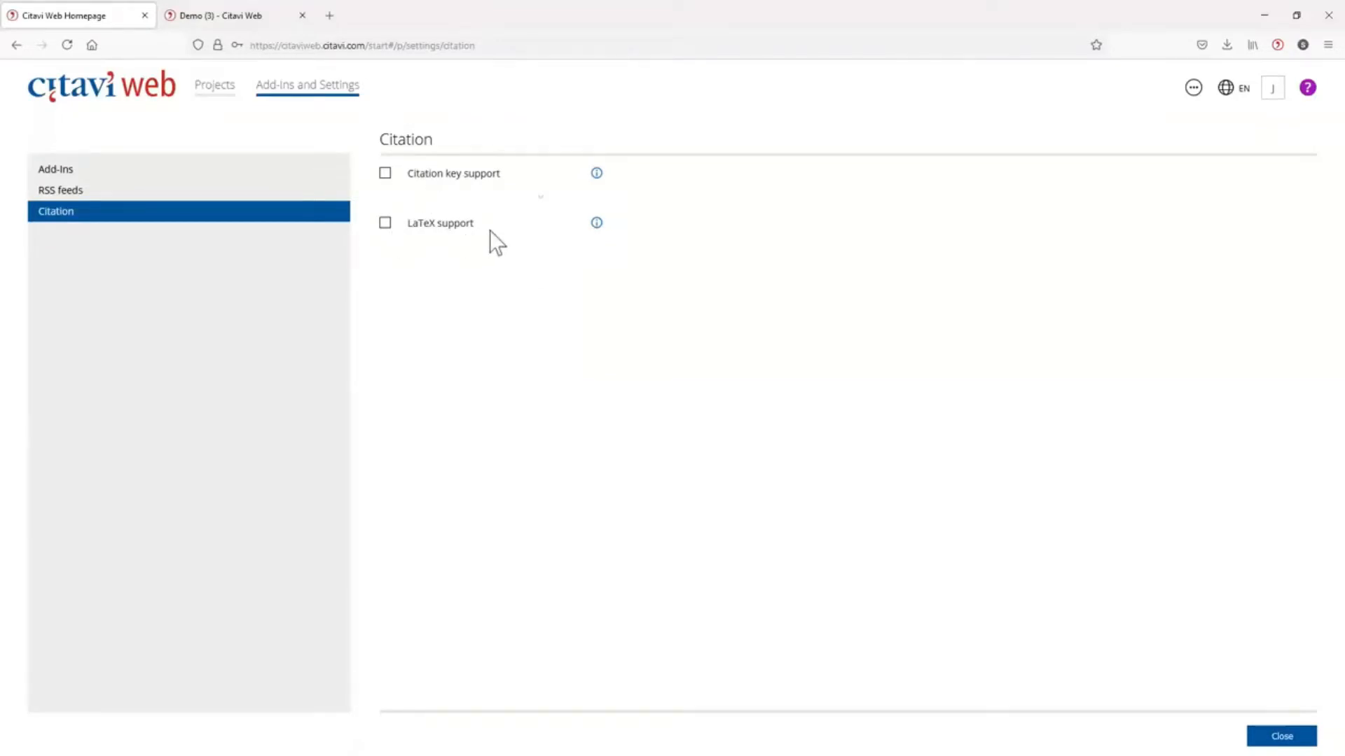
{"action": "left_click", "coordinate": [223, 90]}
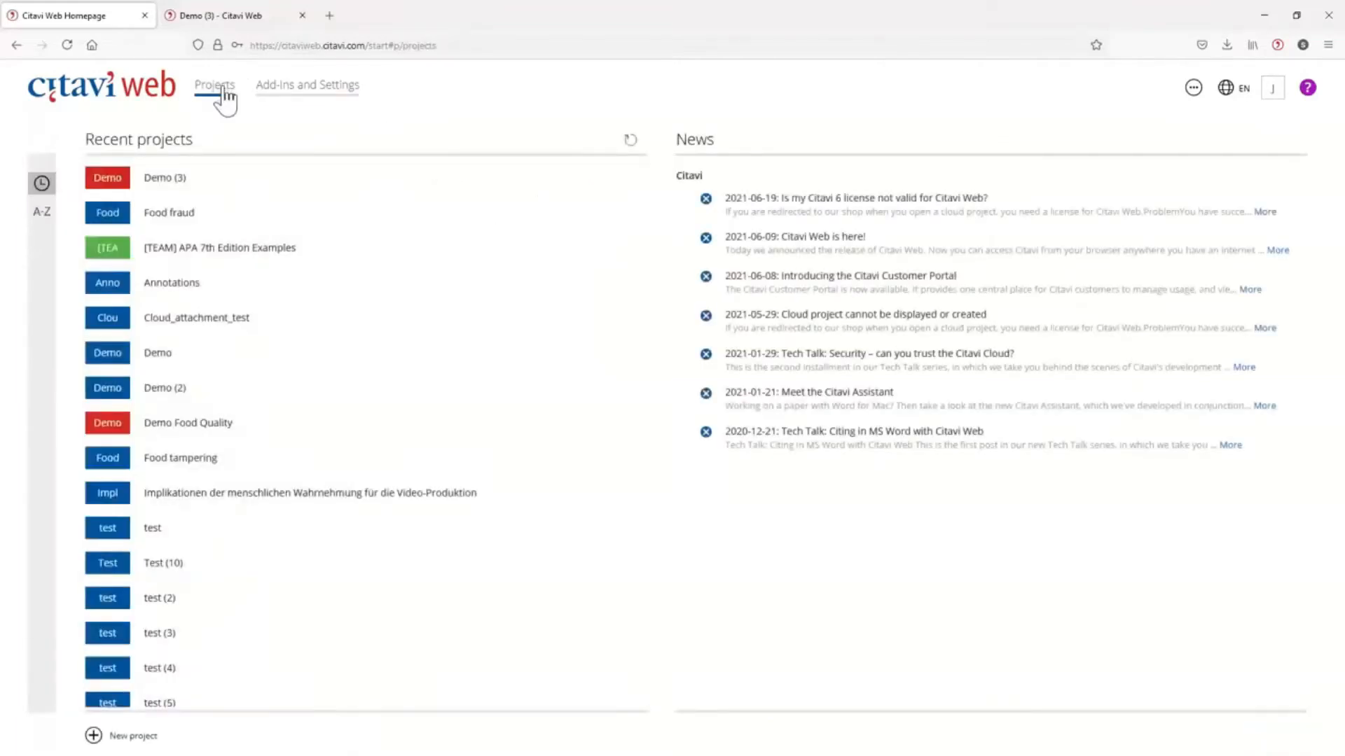
View the available interface languages, check storage use in Citavi Space, and return to the homepage.
{"action": "left_click", "coordinate": [1227, 91]}
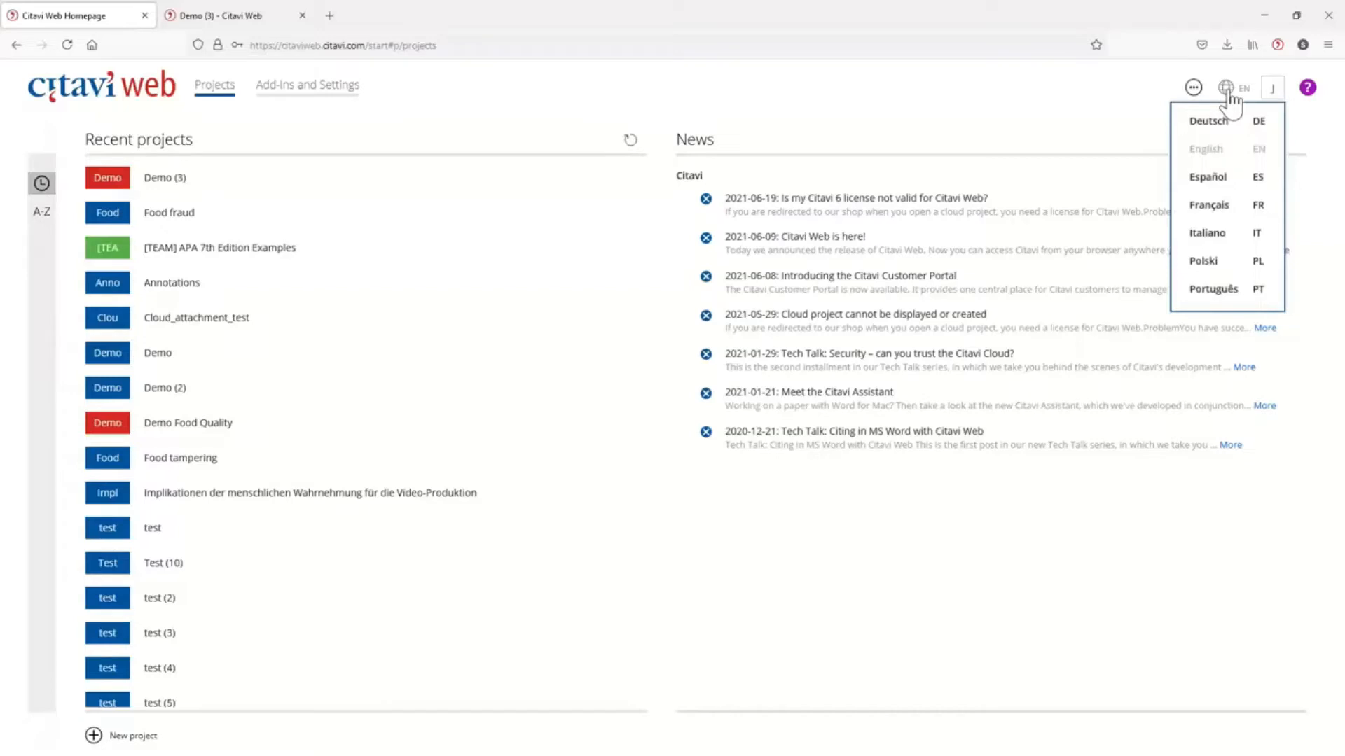
{"action": "left_click", "coordinate": [1193, 87]}
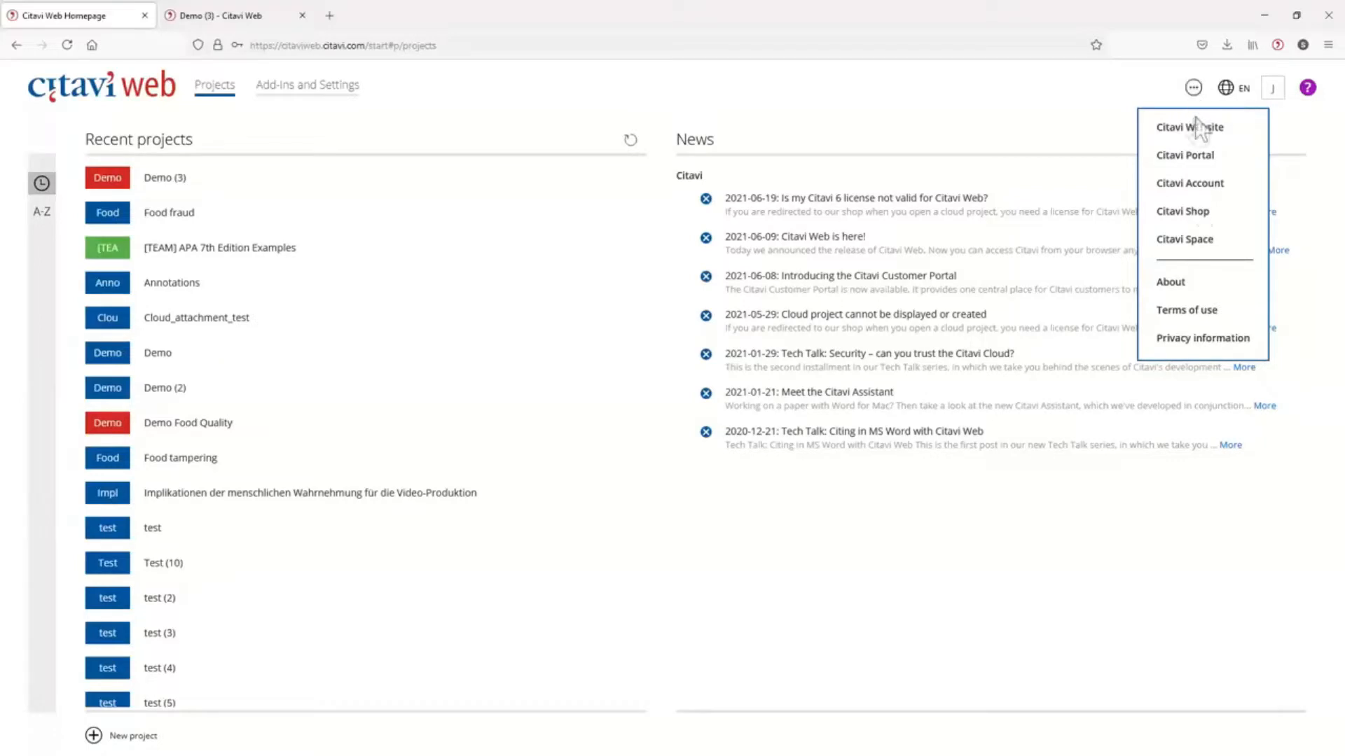
{"action": "left_click", "coordinate": [1205, 238]}
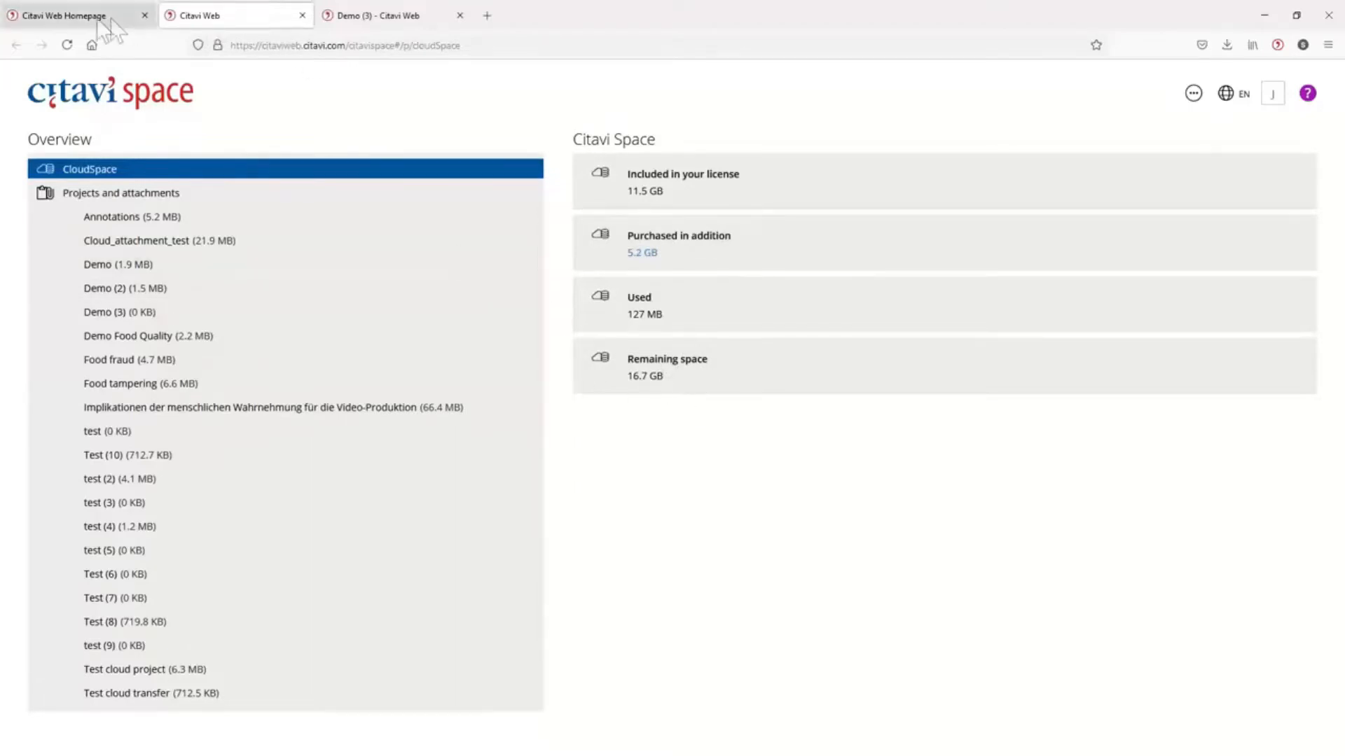
{"action": "left_click", "coordinate": [89, 10]}
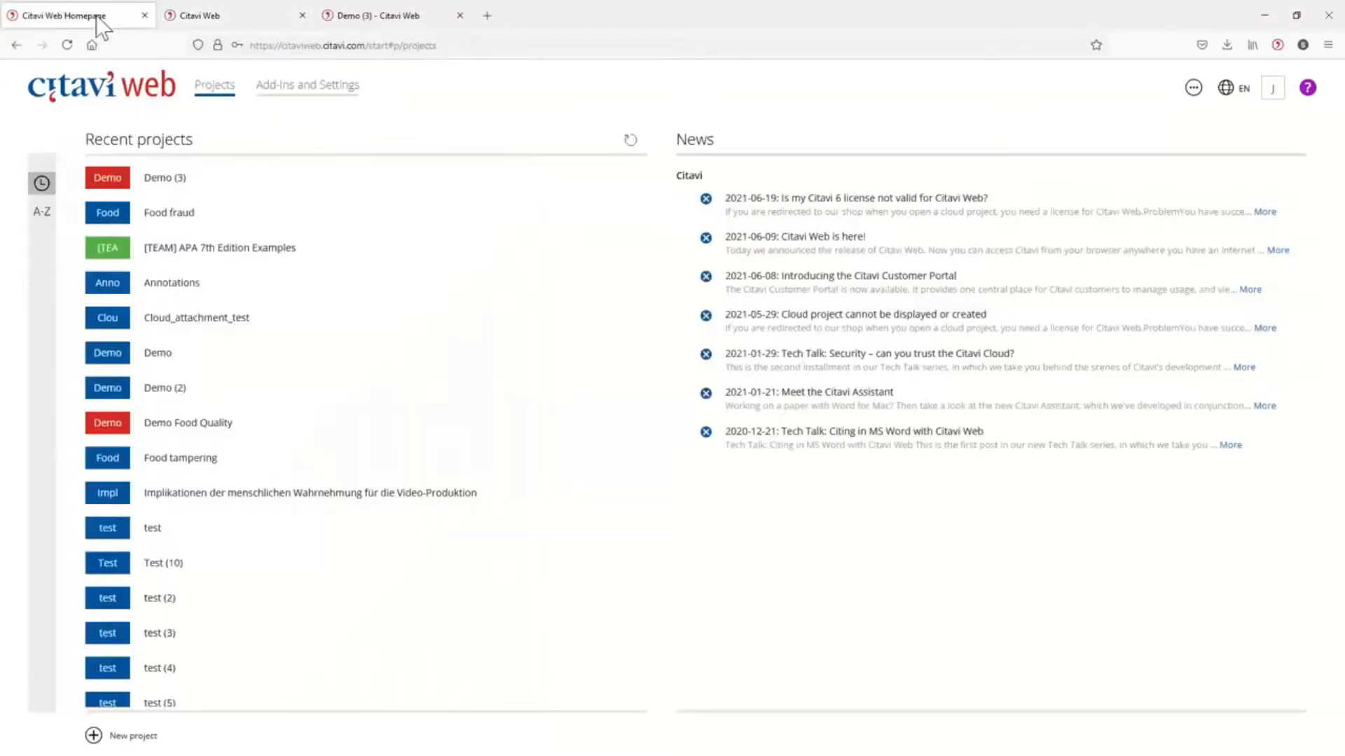
View the additional help options for searching the manual or asking a question, and close the help.
{"action": "left_click", "coordinate": [1307, 87]}
{"action": "left_click", "coordinate": [1235, 121]}
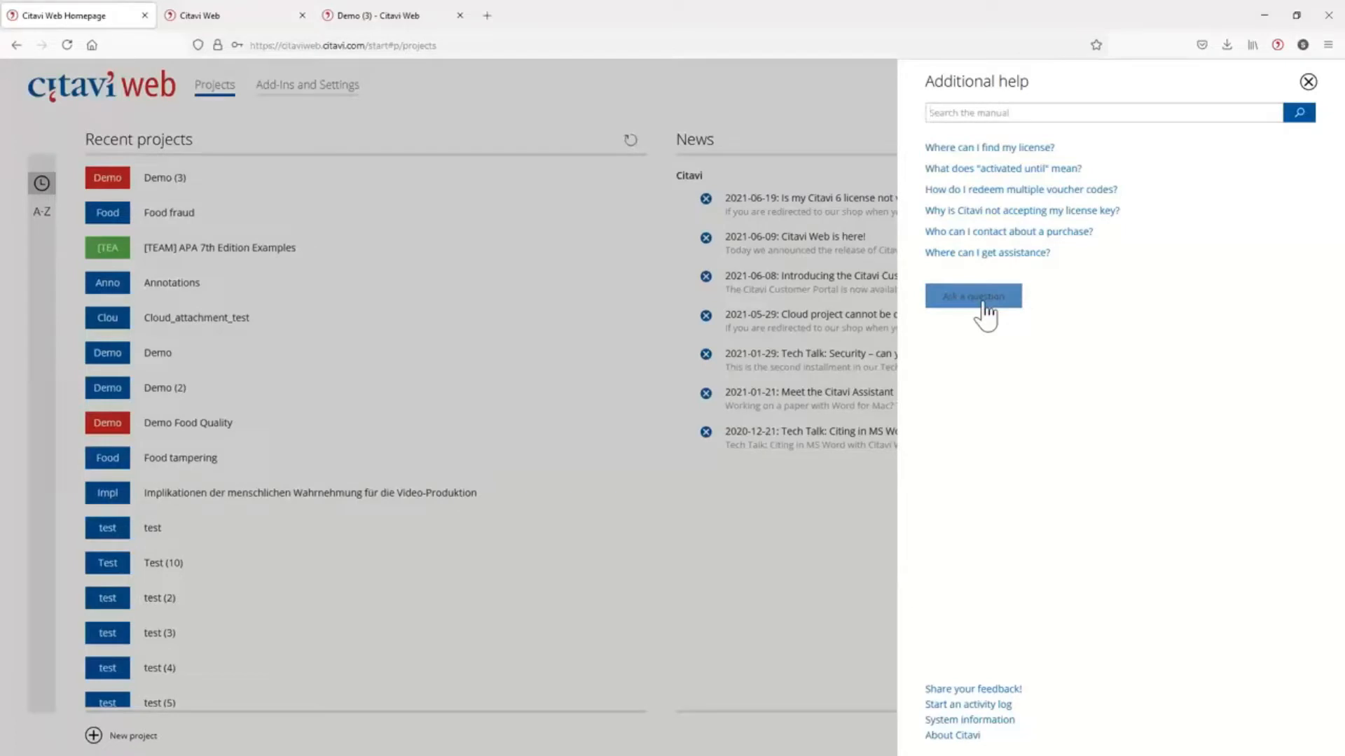
{"action": "left_click", "coordinate": [1307, 82]}
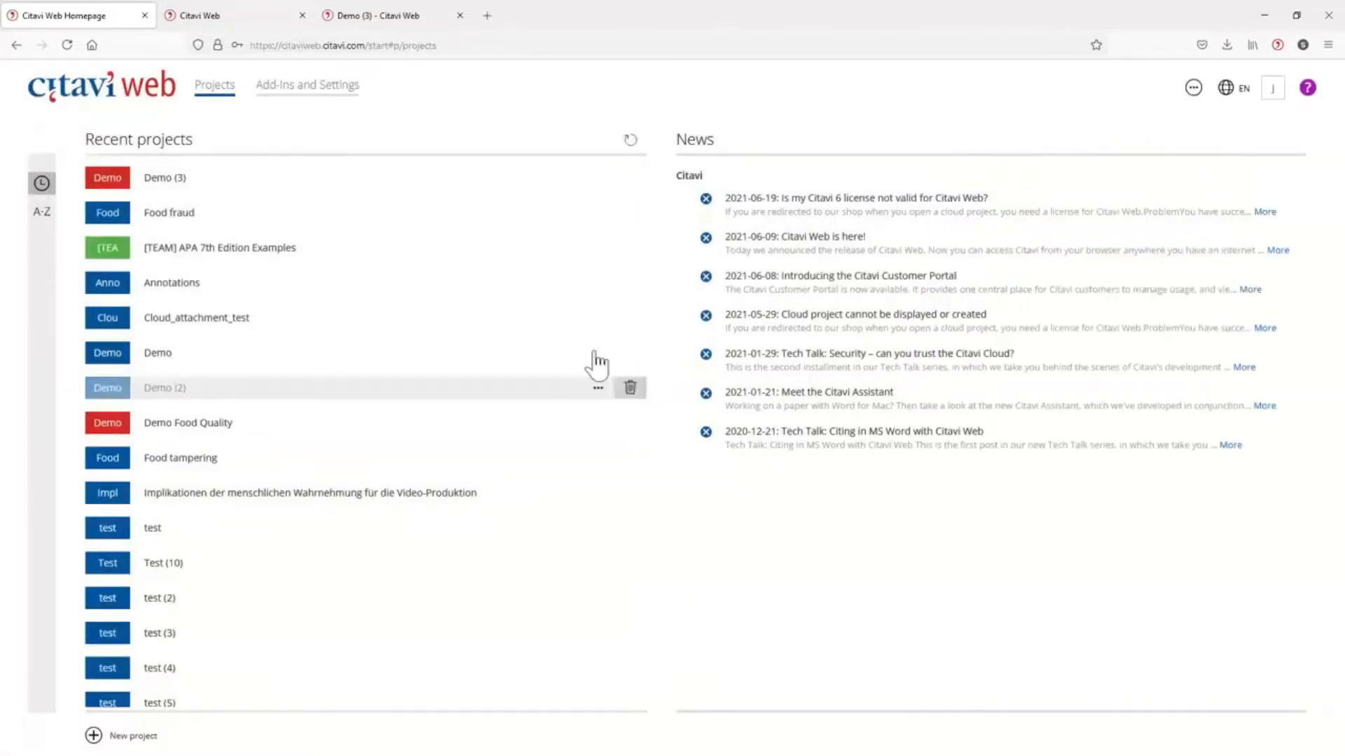
Invite a colleague to the Demo (3) project by entering their e-mail address and assigning the Reader role.
{"action": "mouse_move", "coordinate": [363, 180]}
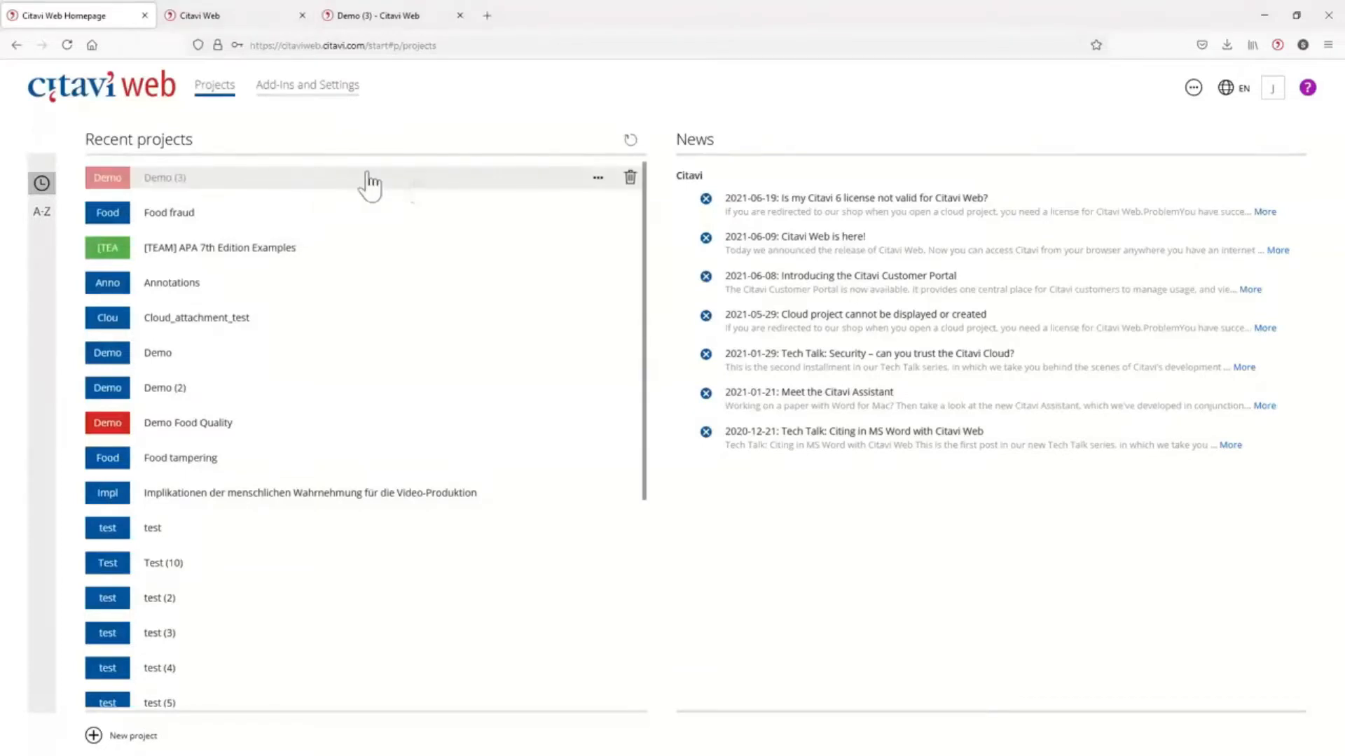
{"action": "left_click", "coordinate": [599, 179]}
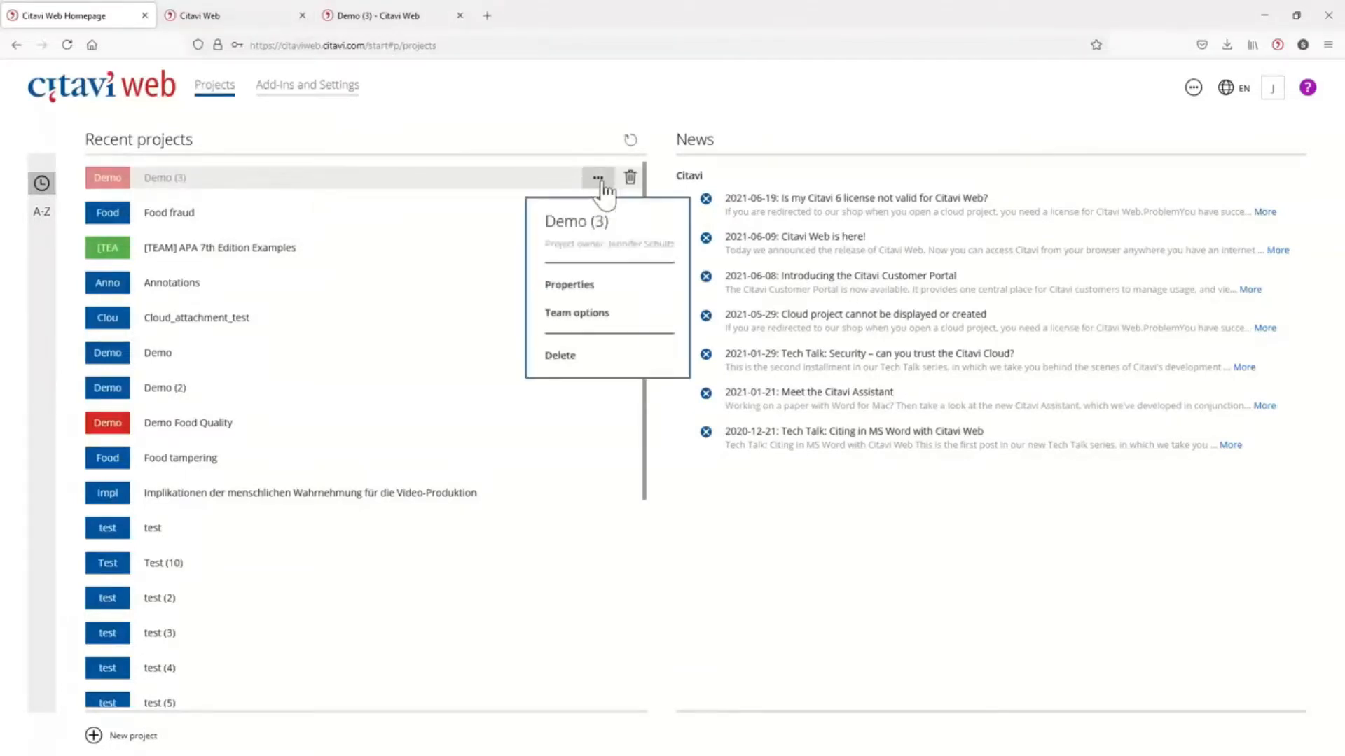
{"action": "left_click", "coordinate": [571, 317]}
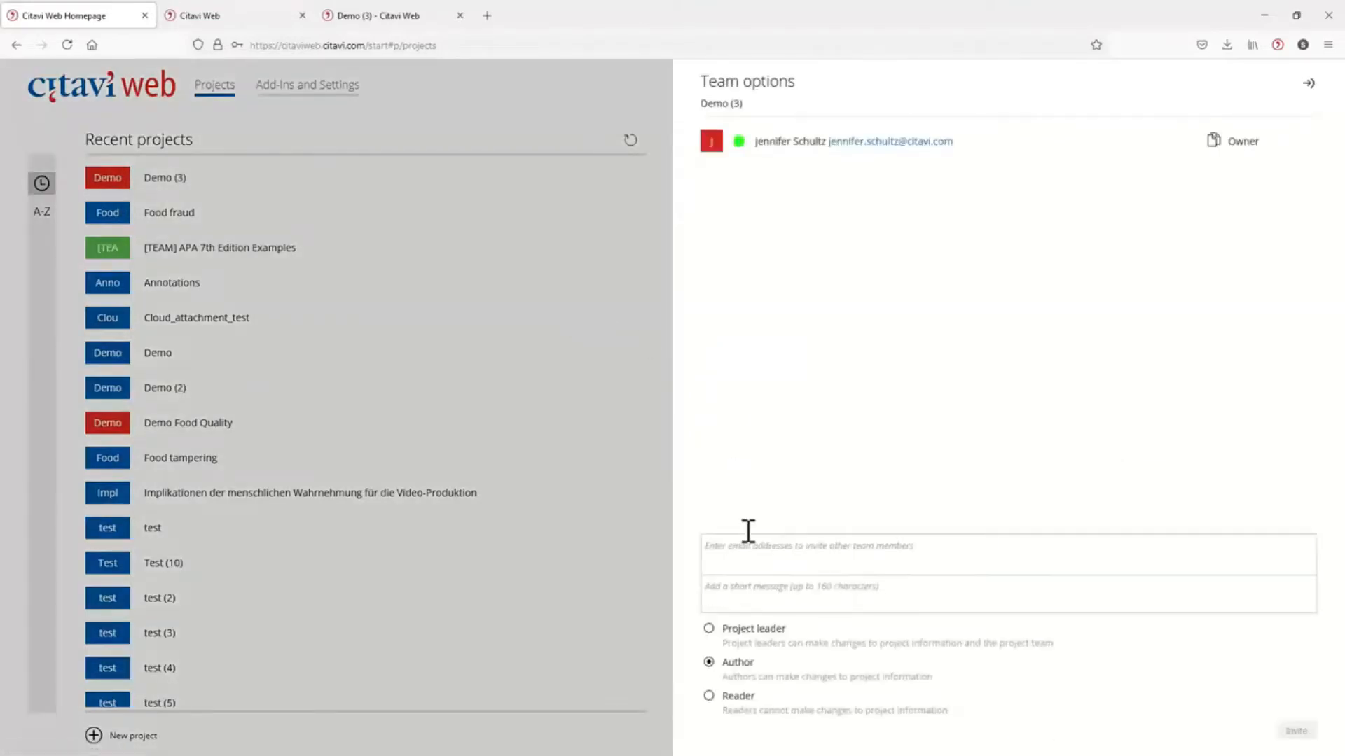
{"action": "left_click", "coordinate": [754, 548]}
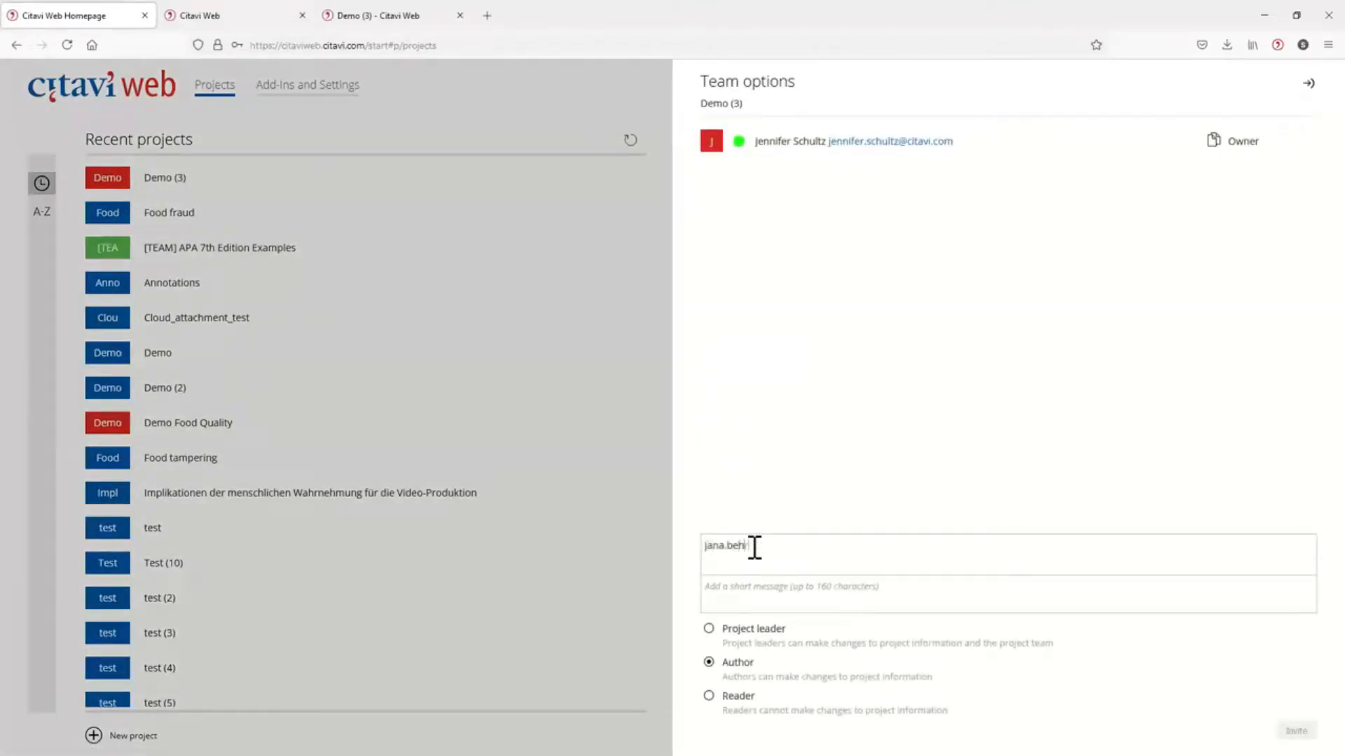
{"action": "left_click", "coordinate": [781, 597]}
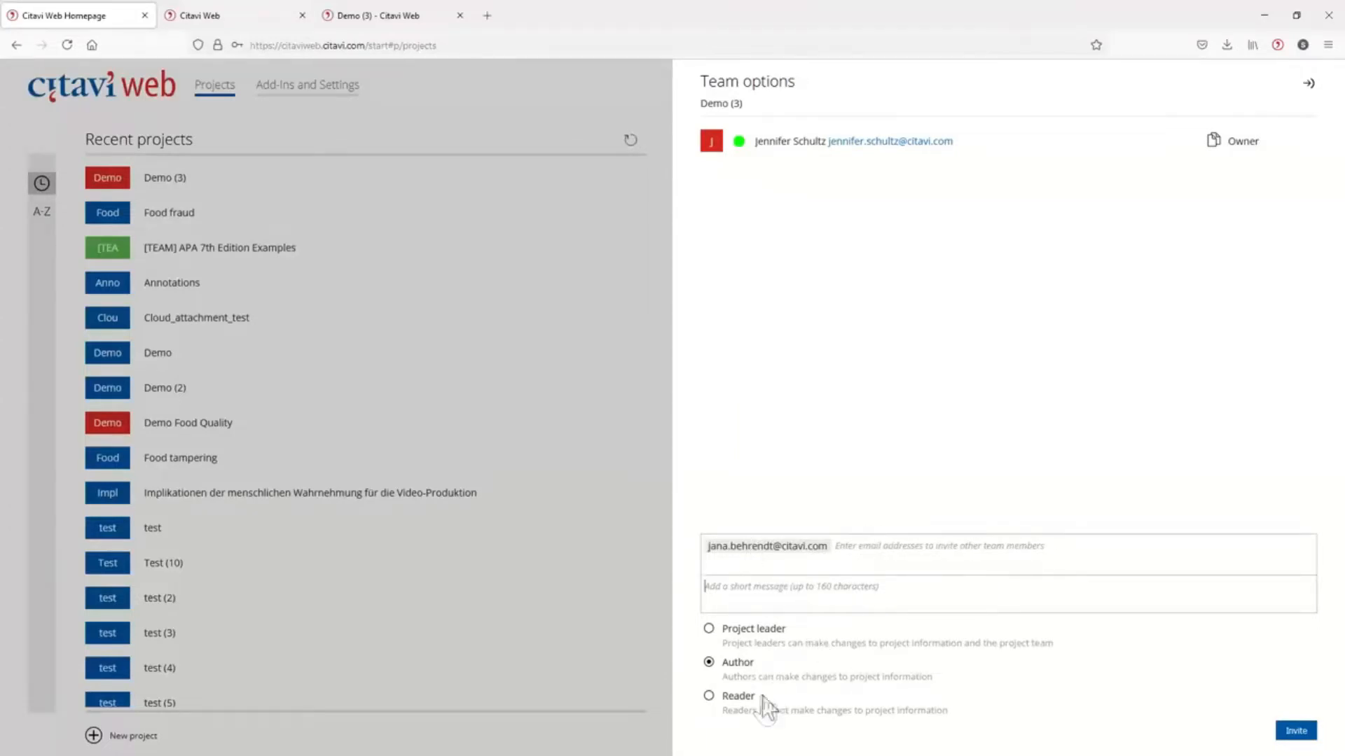
{"action": "left_click", "coordinate": [732, 699]}
{"action": "left_click", "coordinate": [1293, 730]}
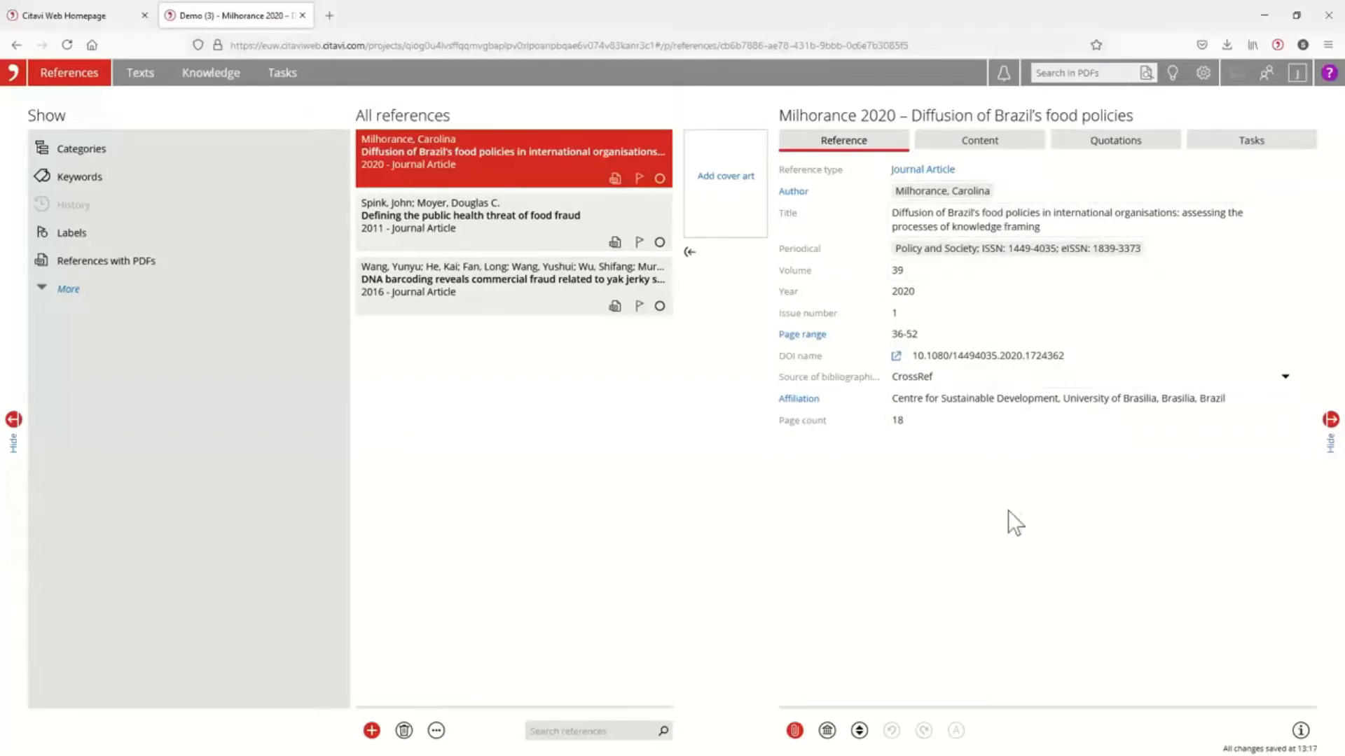
Show the empty fields of the Brazil's food policies article, look through the full field list, and hide them again.
{"action": "left_click", "coordinate": [860, 739]}
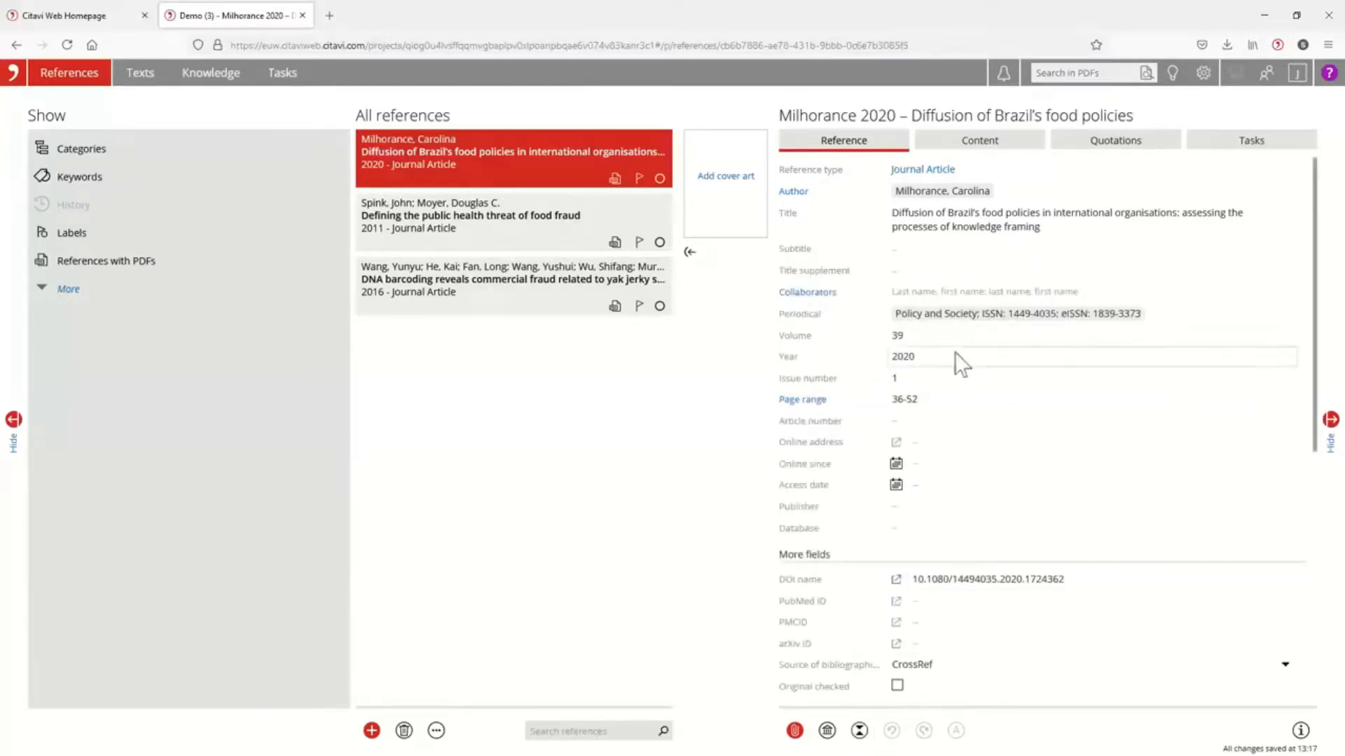
{"action": "scroll", "coordinate": [931, 371], "scroll_direction": "down", "scroll_amount": 2}
{"action": "scroll", "coordinate": [945, 658], "scroll_direction": "down", "scroll_amount": 2}
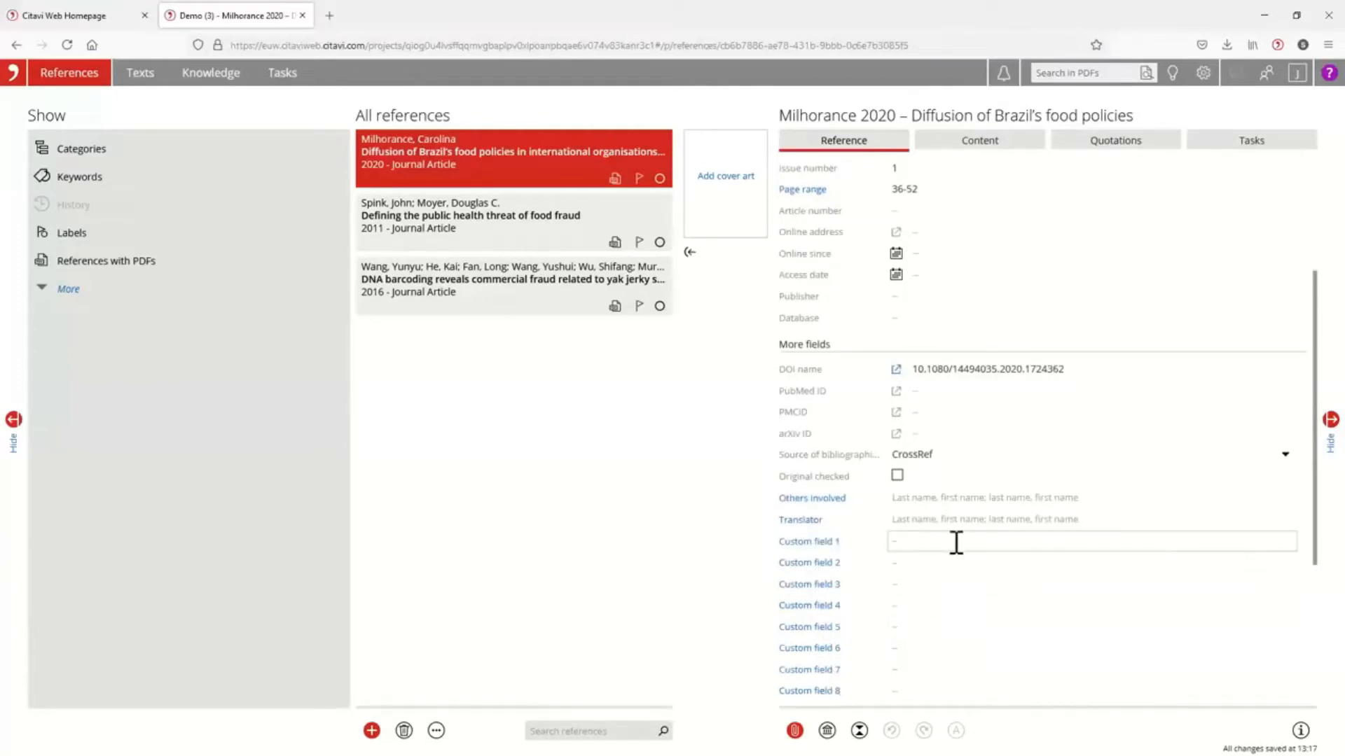
{"action": "left_click", "coordinate": [860, 732]}
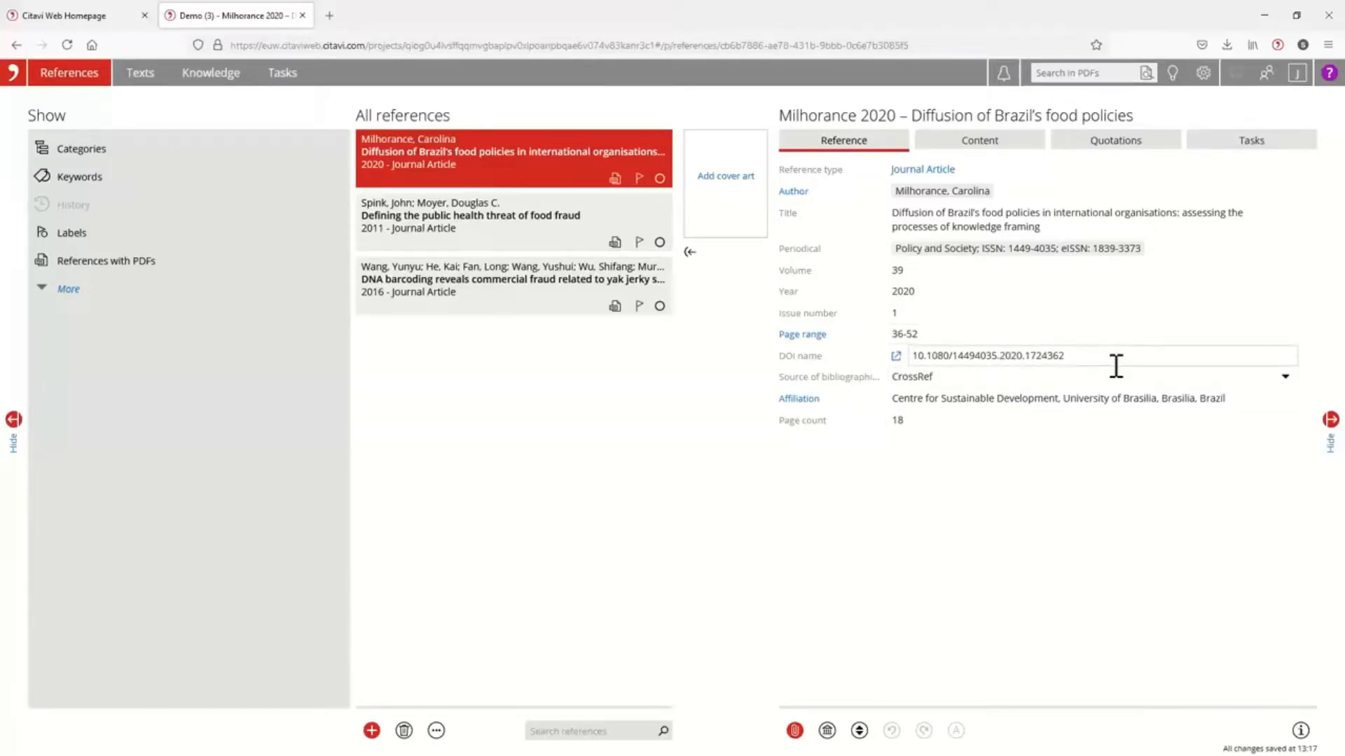
Add a "Verify bibliographic information" task to the Brazil's food policies article and start adding a task to the food fraud article.
{"action": "left_click", "coordinate": [1250, 144]}
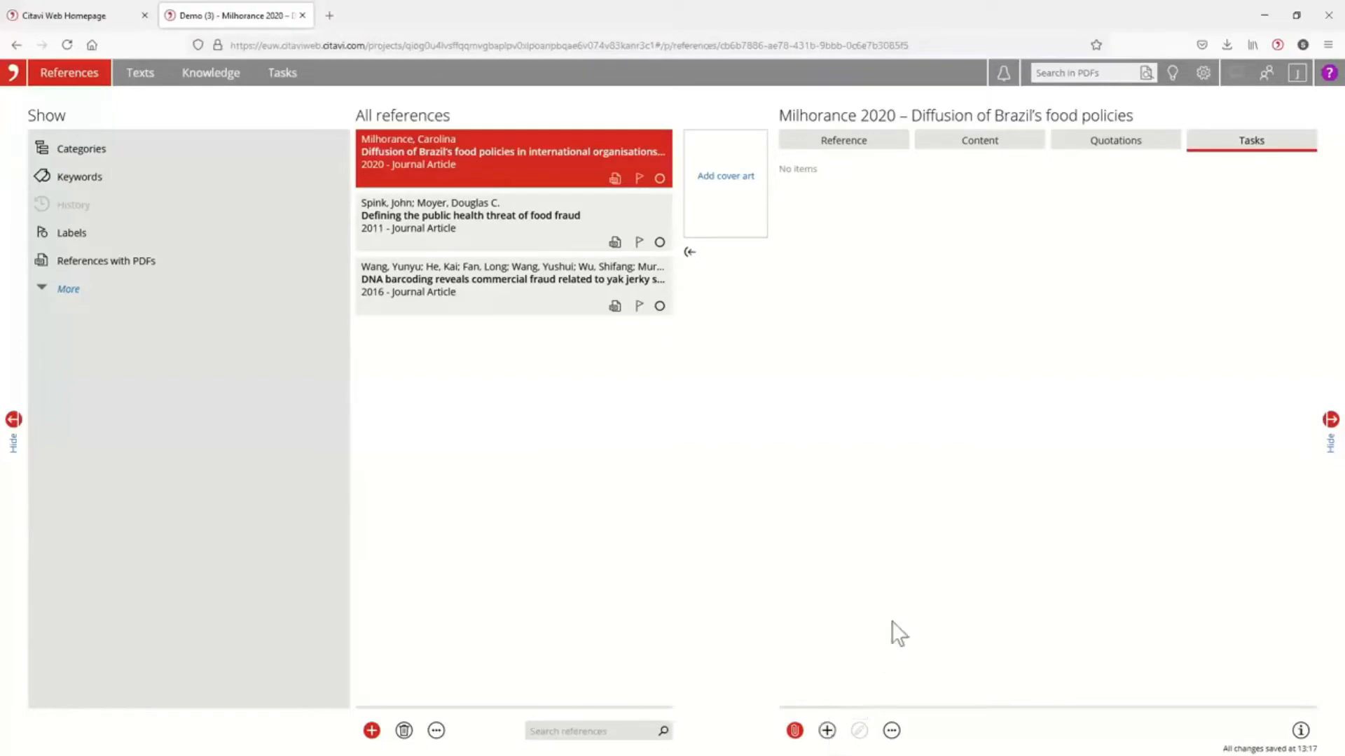
{"action": "left_click", "coordinate": [828, 732]}
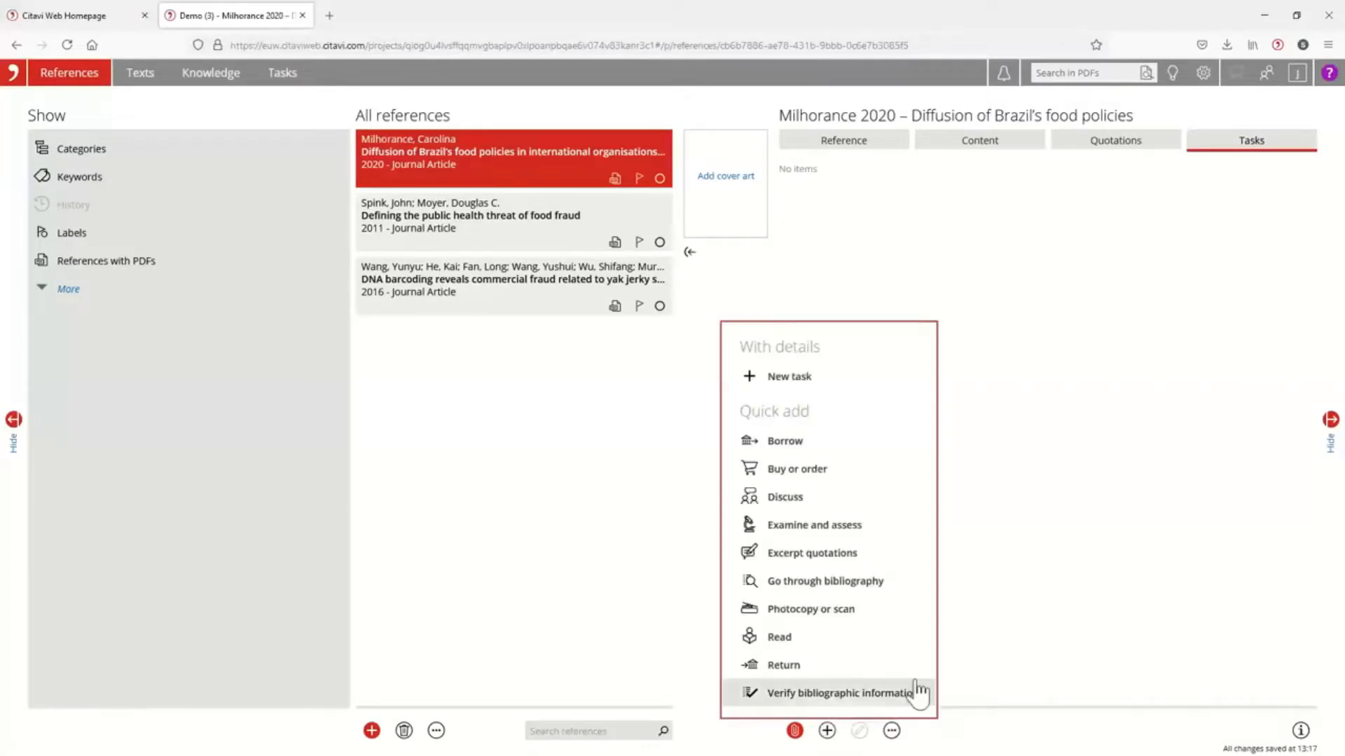
{"action": "left_click", "coordinate": [873, 699]}
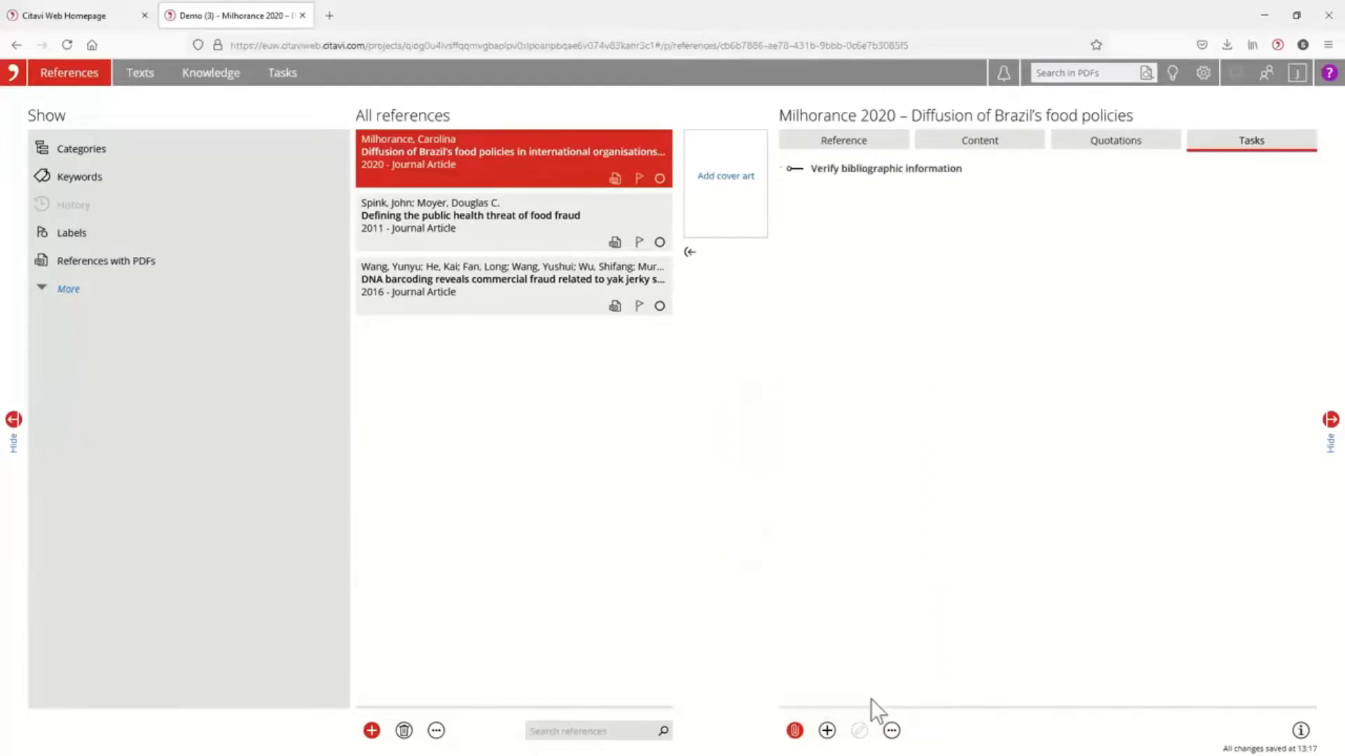
{"action": "left_click", "coordinate": [501, 210]}
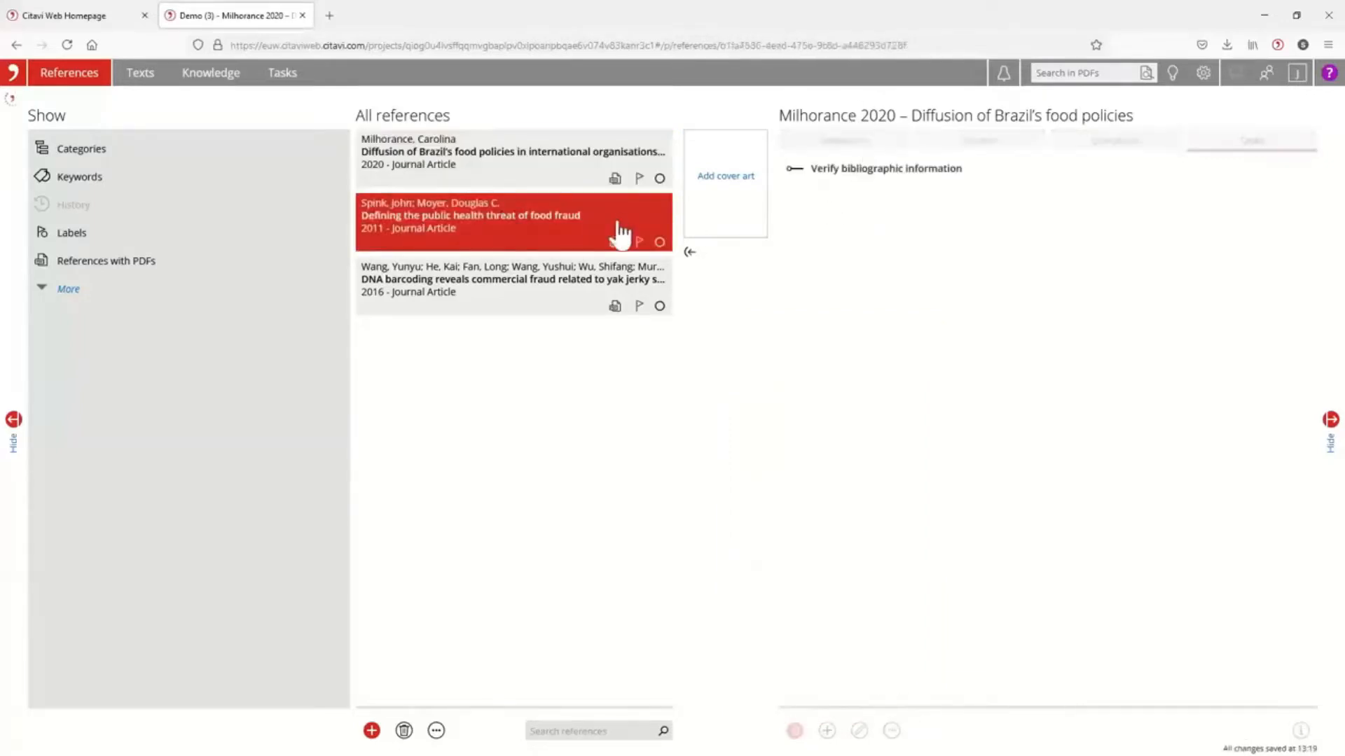
{"action": "left_click", "coordinate": [827, 731]}
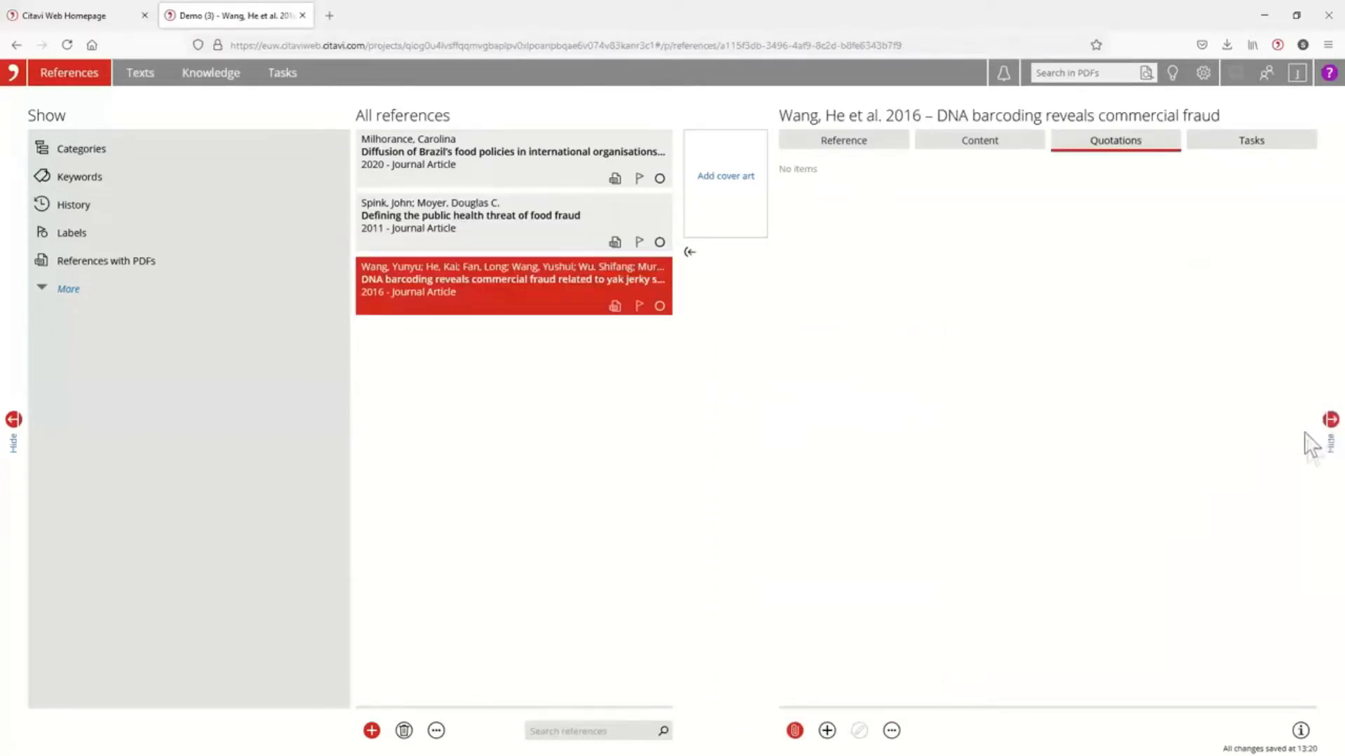
Hide the reference details and the Show filter area around the reference list, and bring both back.
{"action": "left_click", "coordinate": [1331, 420]}
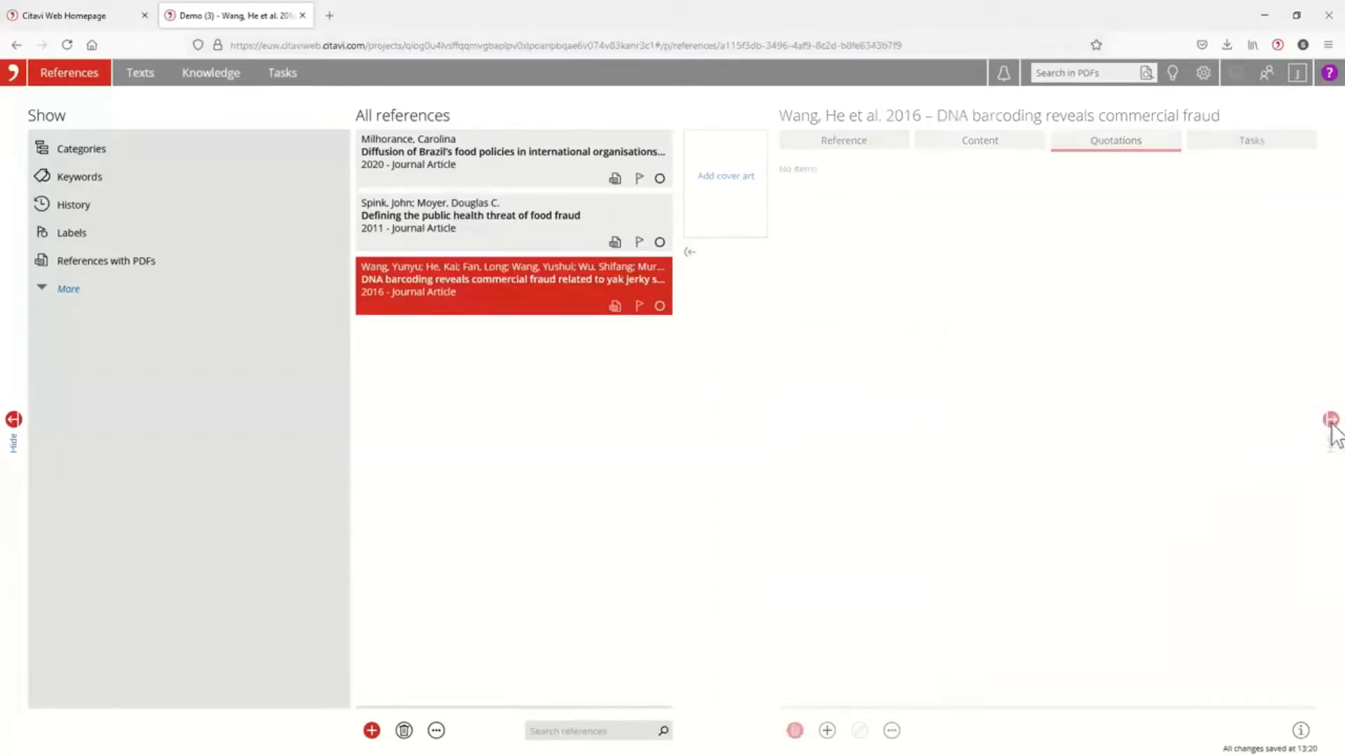
{"action": "left_click", "coordinate": [13, 419]}
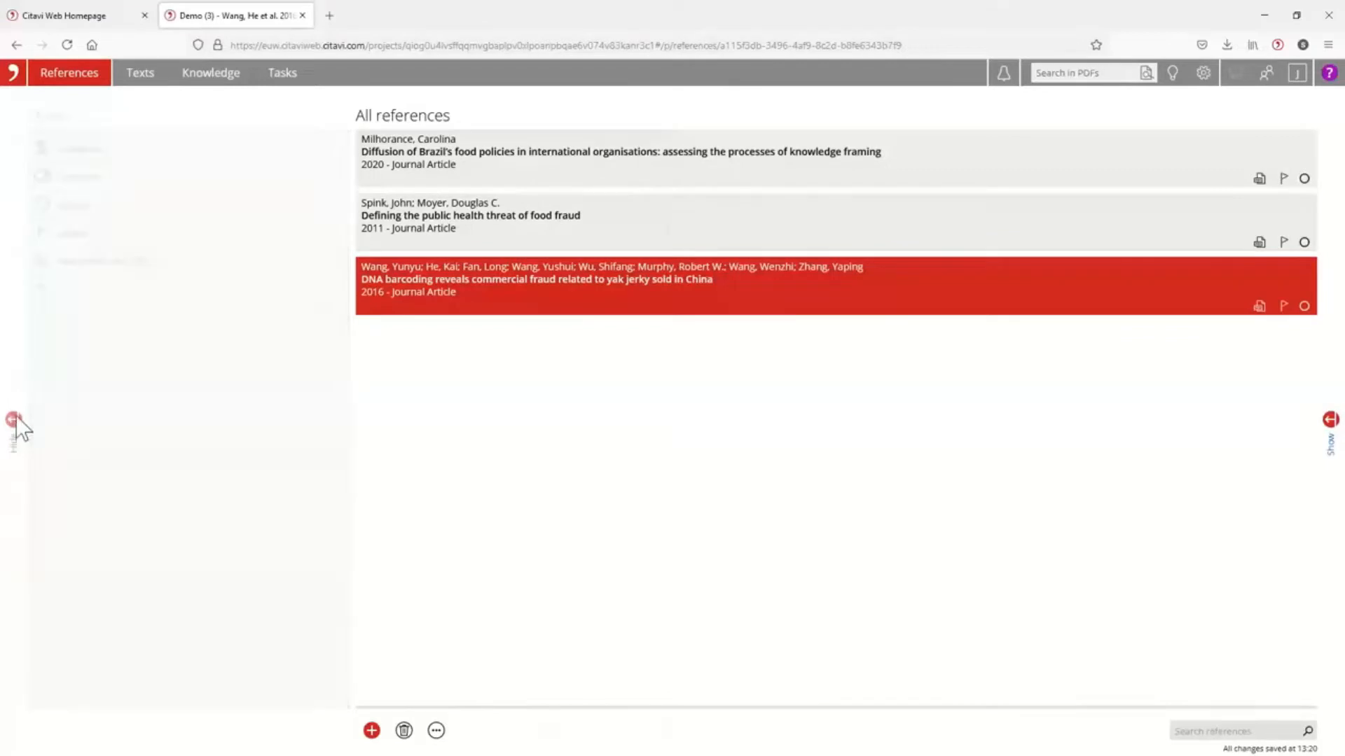
{"action": "left_click", "coordinate": [13, 418]}
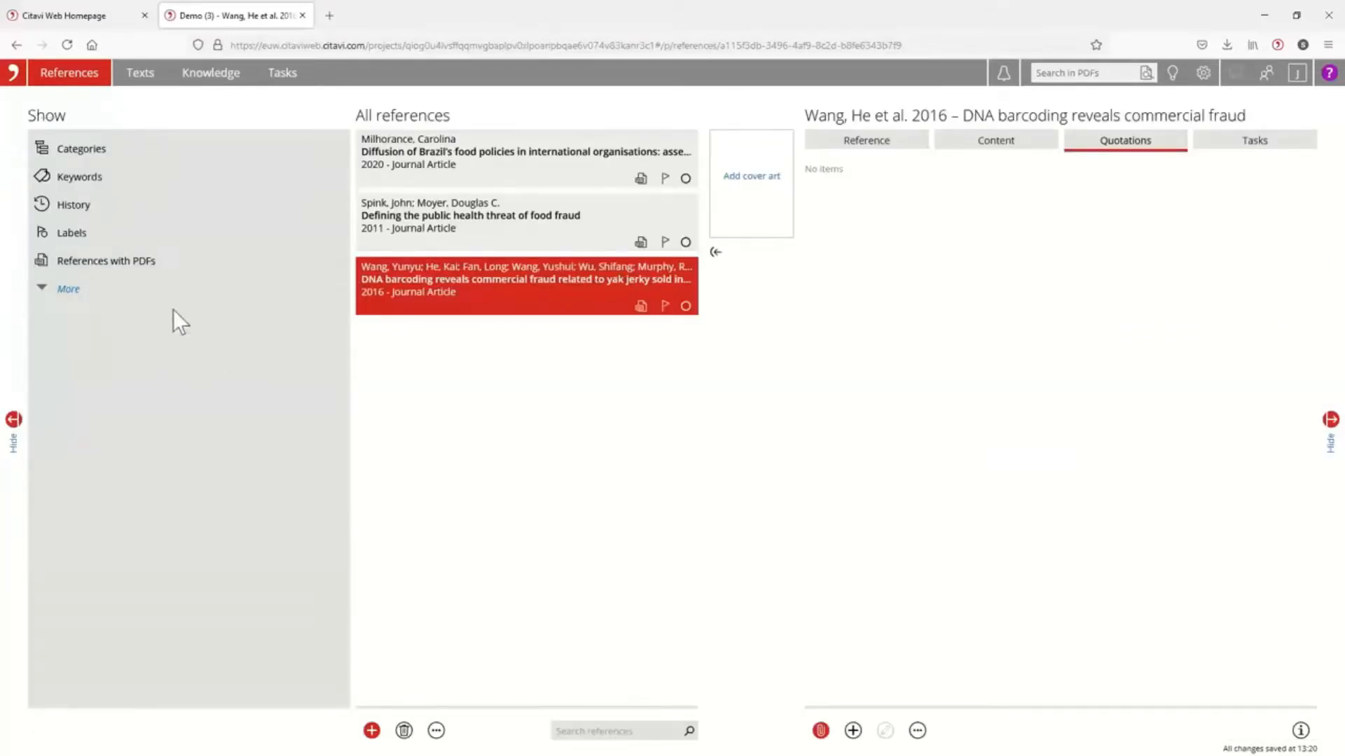
Open the yak jerky article's PDF in the Texts workspace and widen the document preview on both sides for reading.
{"action": "left_click", "coordinate": [140, 80]}
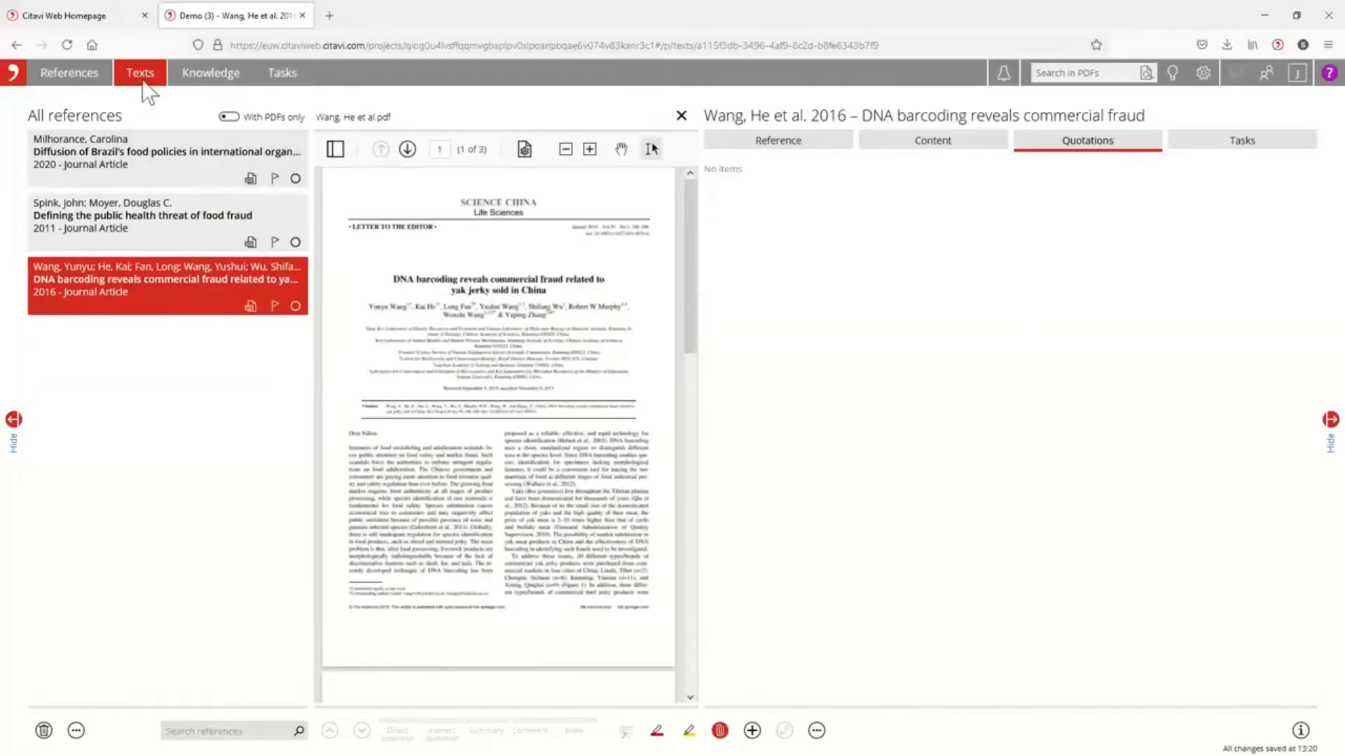
{"action": "left_click_drag", "start_coordinate": [701, 250], "coordinate": [818, 245]}
{"action": "left_click_drag", "start_coordinate": [812, 300], "coordinate": [875, 302]}
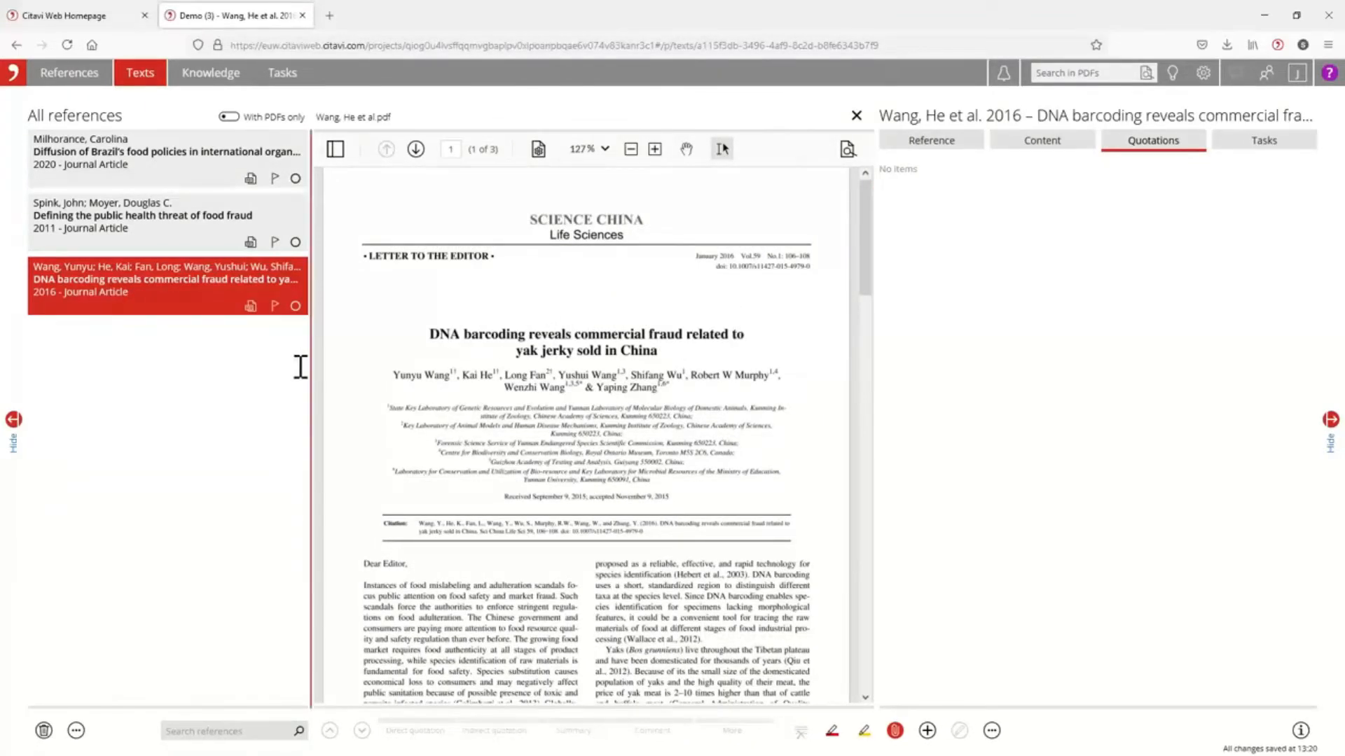
{"action": "left_click_drag", "start_coordinate": [312, 360], "coordinate": [279, 366]}
{"action": "scroll", "coordinate": [642, 344], "scroll_direction": "down", "scroll_amount": 2}
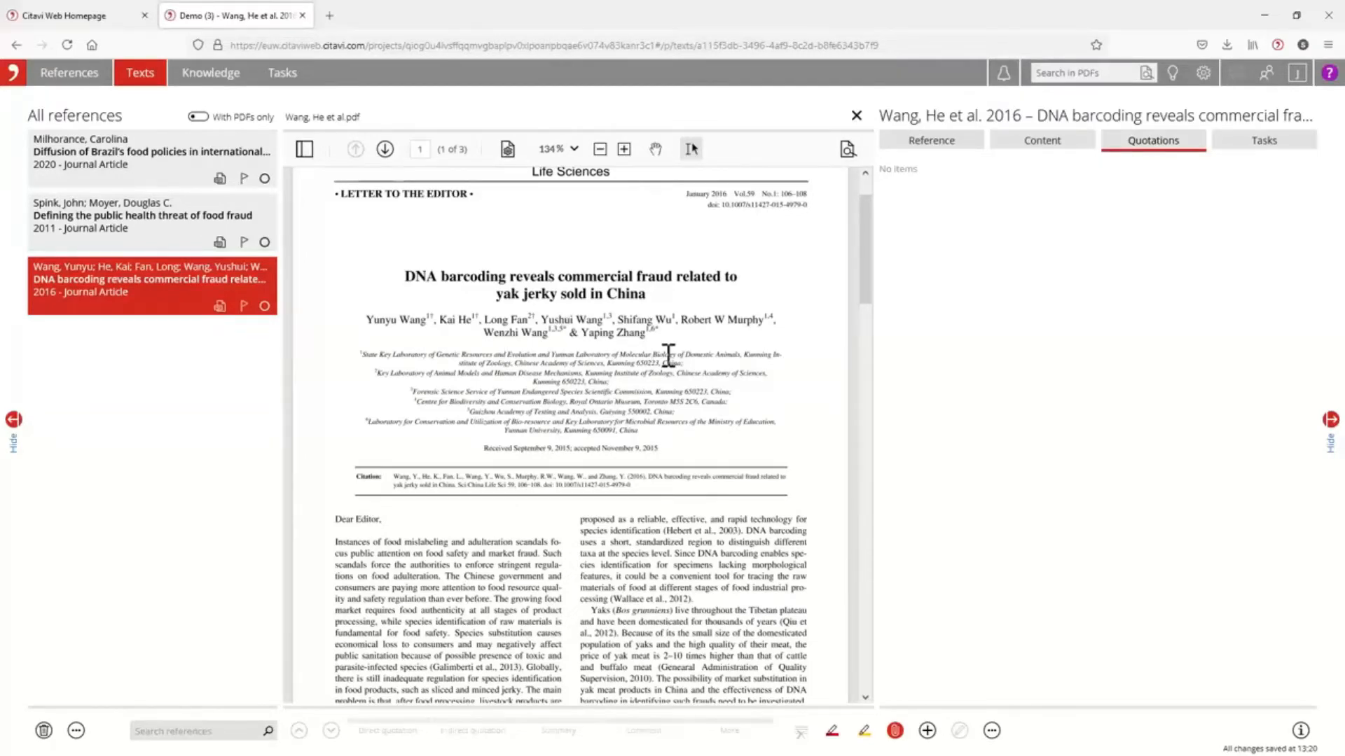
{"action": "scroll", "coordinate": [666, 356], "scroll_direction": "down", "scroll_amount": 6}
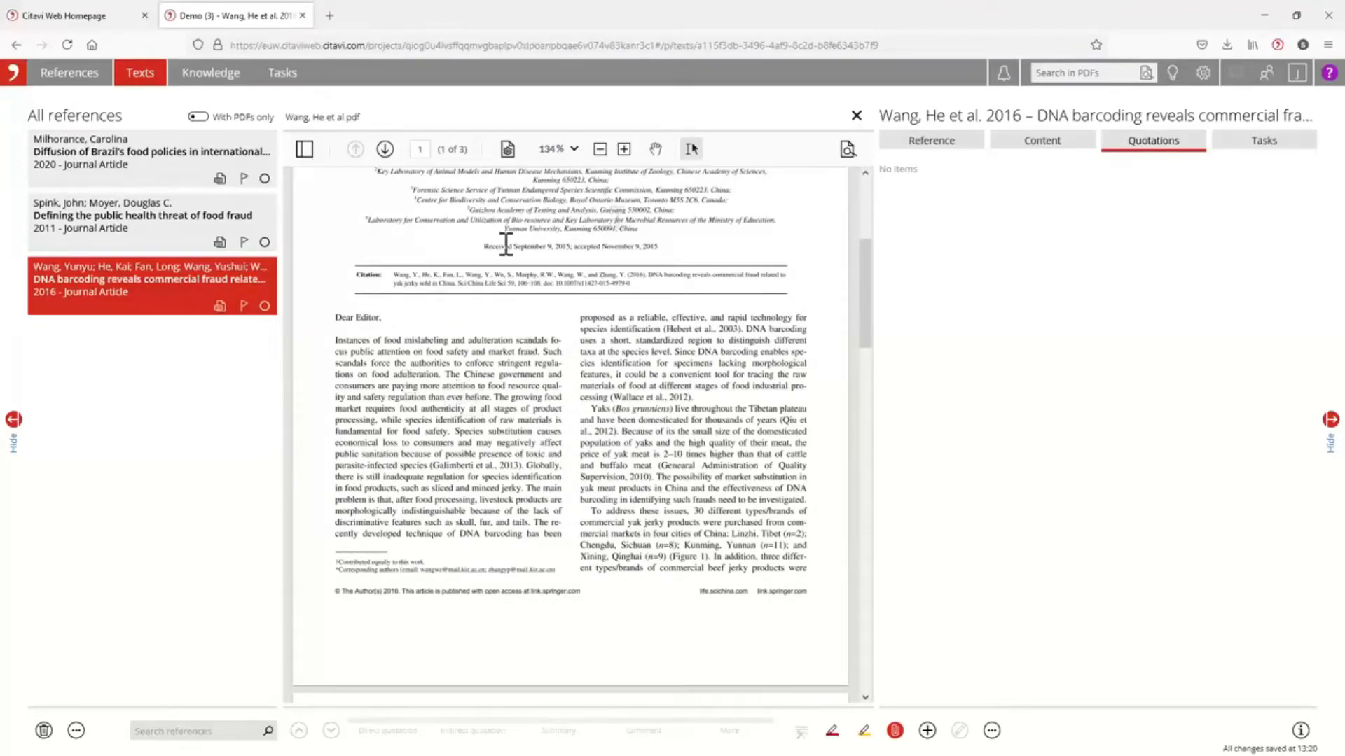
{"action": "left_click_drag", "start_coordinate": [874, 399], "coordinate": [936, 390]}
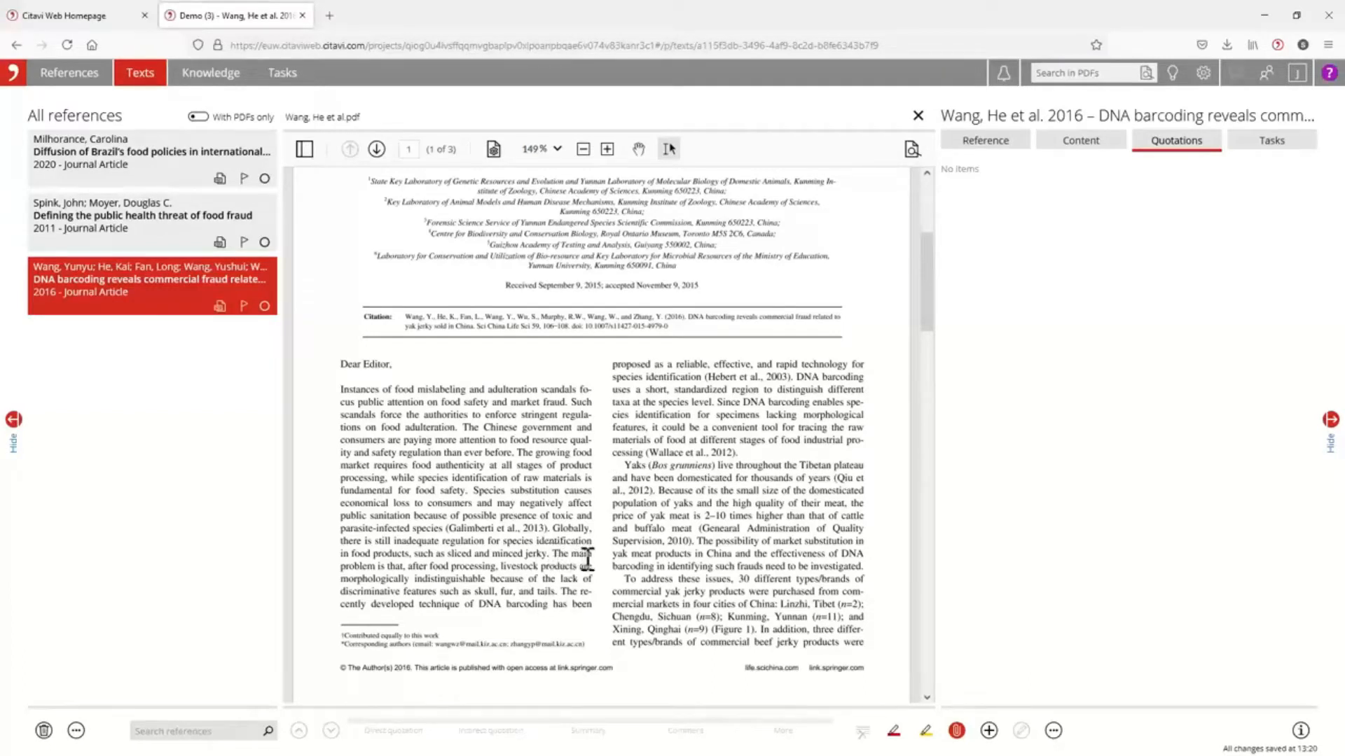
Save the sentence about processed livestock products as a direct quotation with the core statement "Food processing makes it difficult to detect food fraud".
{"action": "left_click_drag", "start_coordinate": [551, 552], "coordinate": [556, 591]}
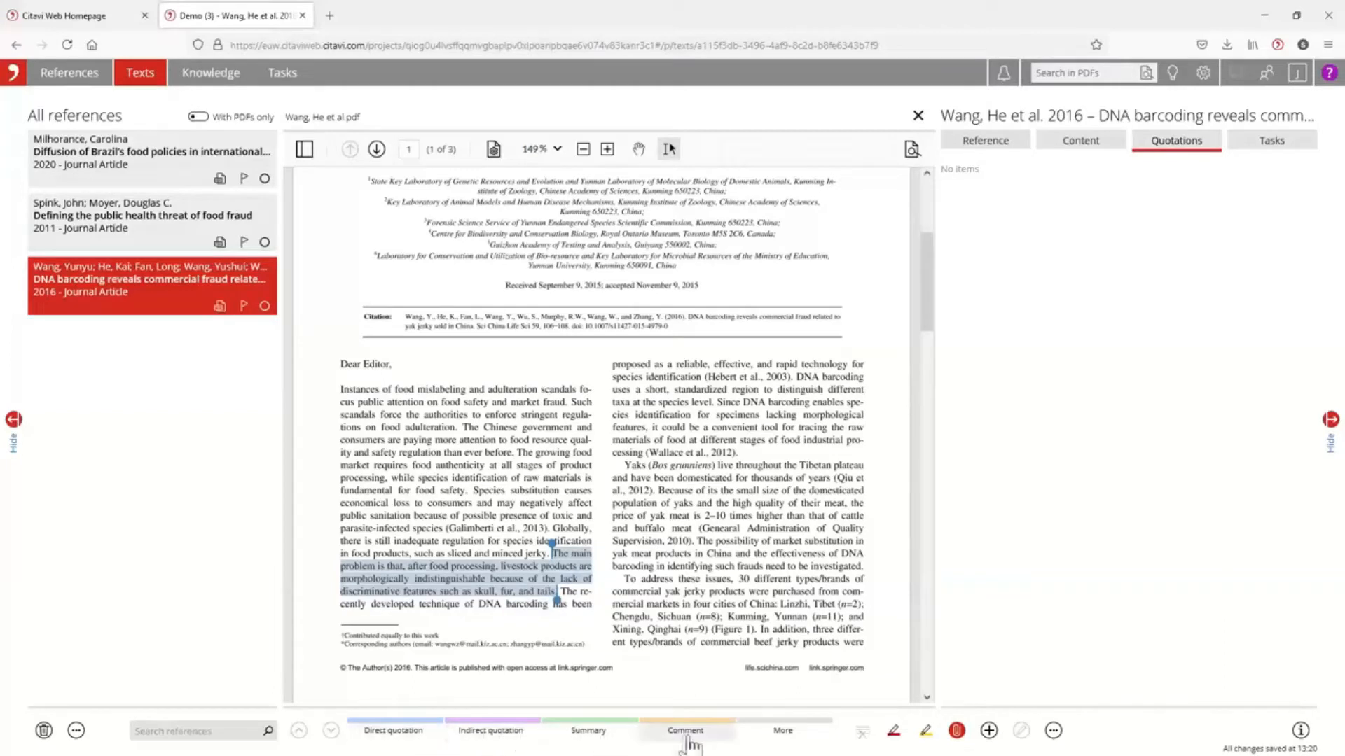
{"action": "left_click", "coordinate": [779, 732]}
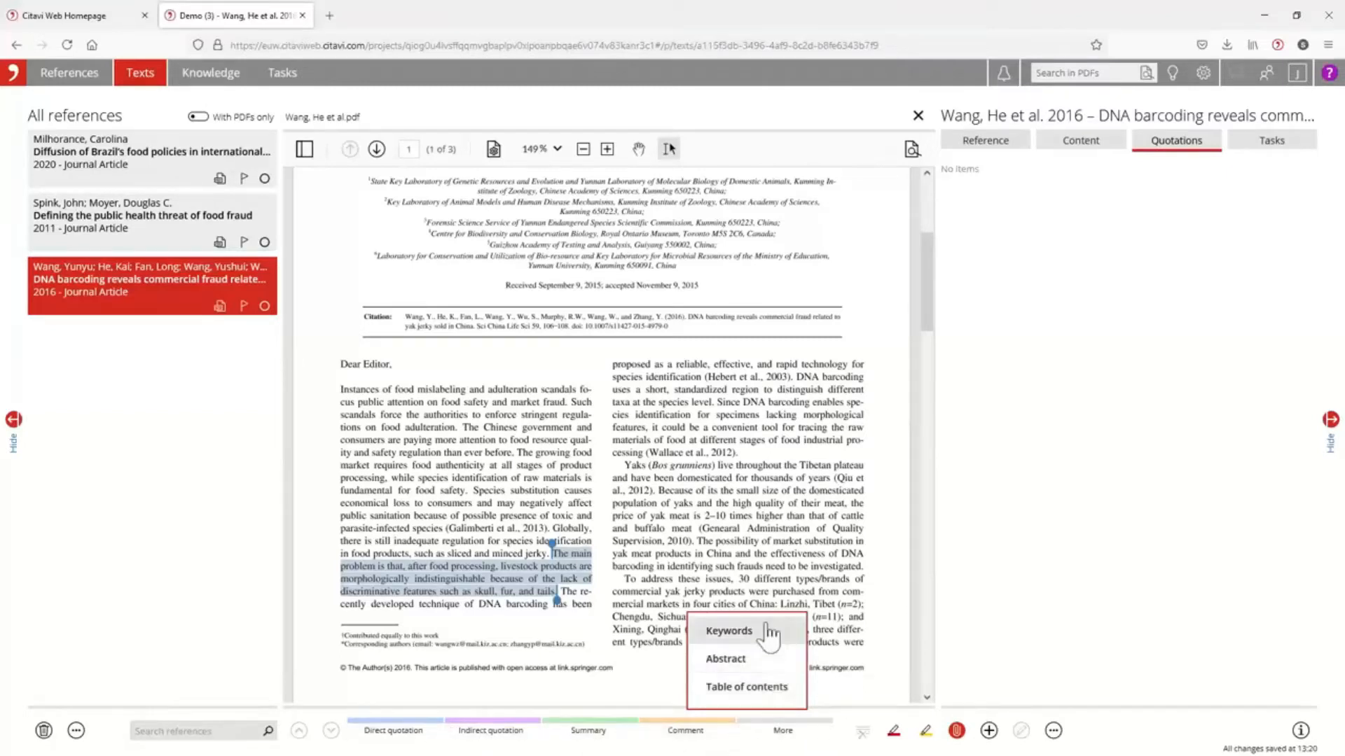
{"action": "left_click", "coordinate": [392, 730]}
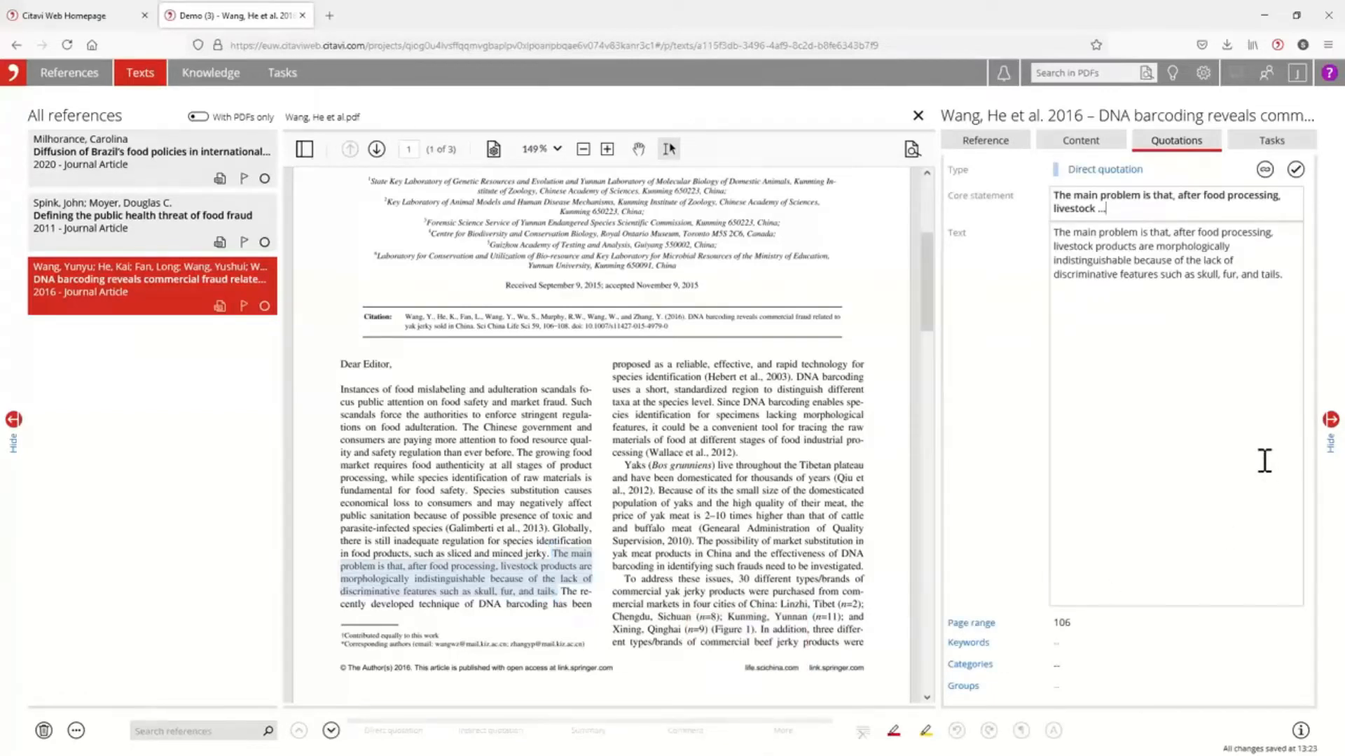
{"action": "triple_click", "coordinate": [1078, 206]}
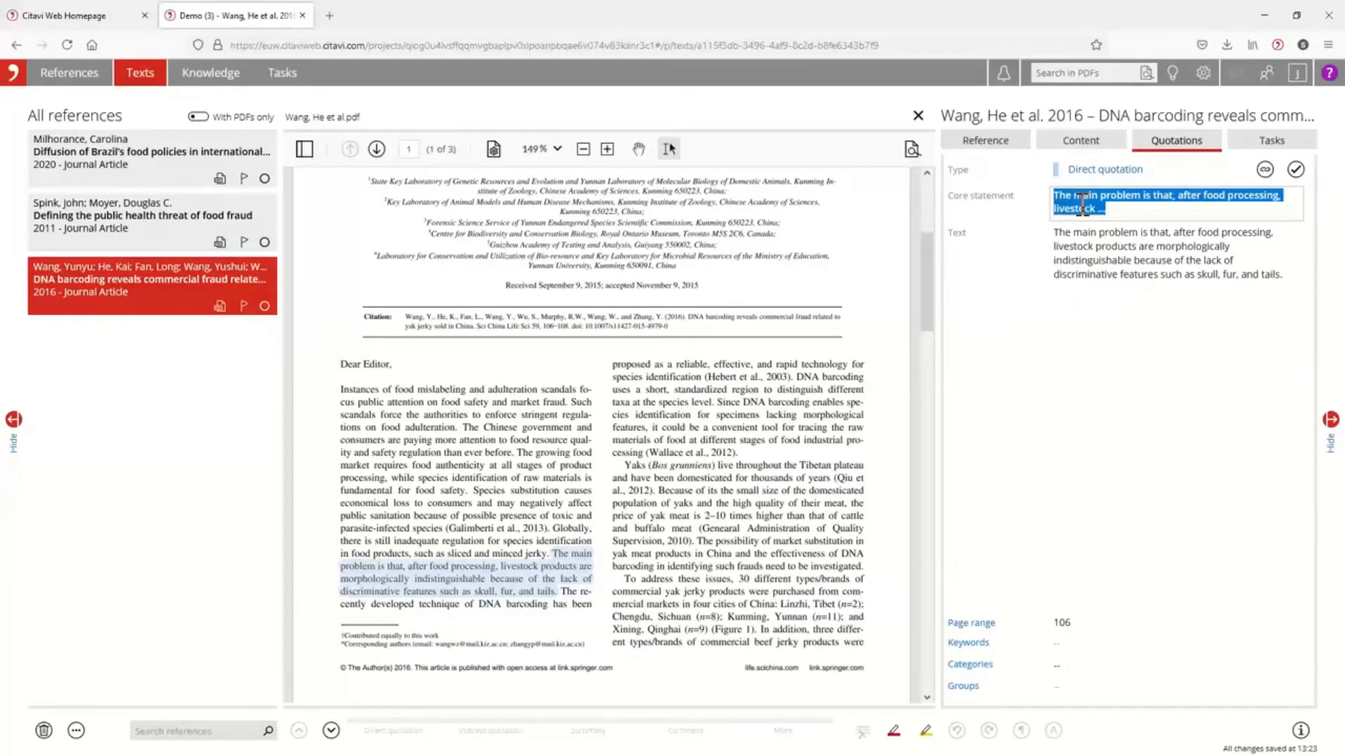
{"action": "type", "text": "Food processing makes it difficult to detect food fraud"}
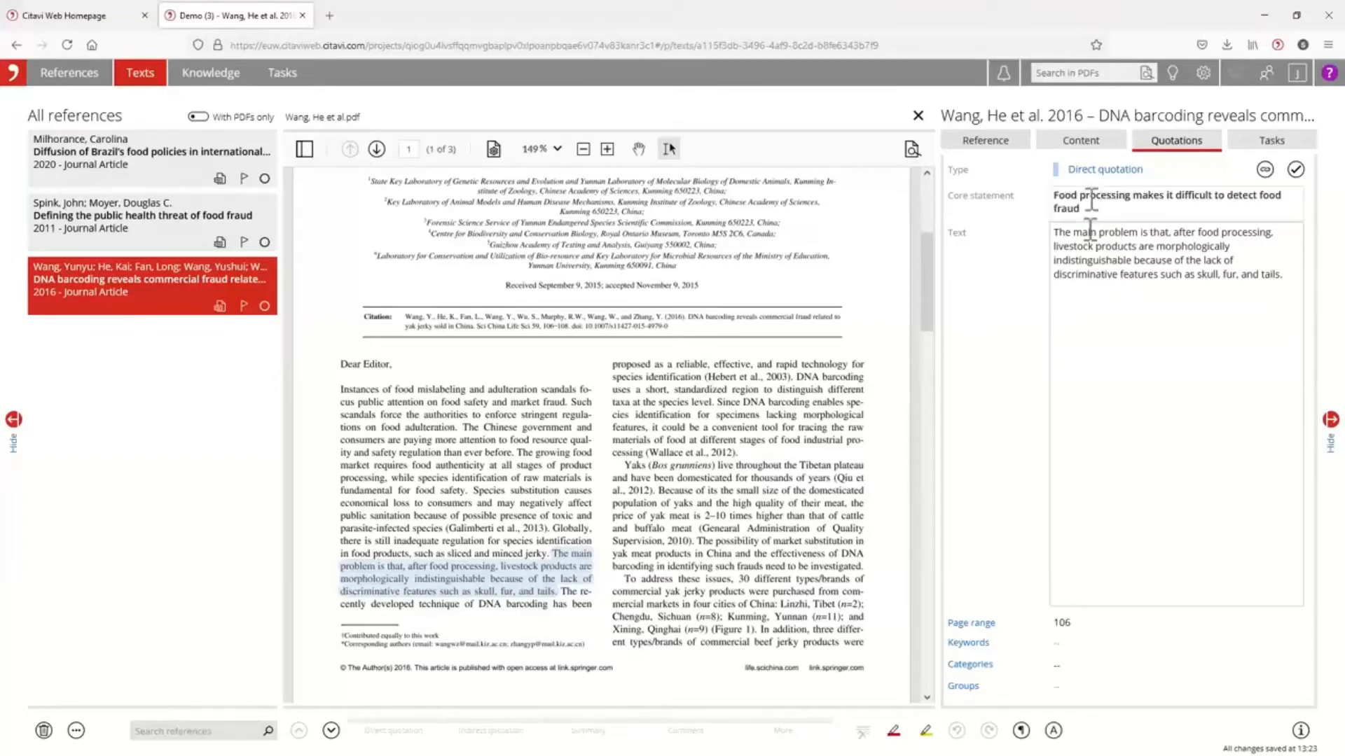
Enclose the text of the direct quotation in quotation marks.
{"action": "left_click", "coordinate": [1286, 280]}
{"action": "left_click", "coordinate": [1054, 232]}
{"action": "type", "text": "\""}
{"action": "left_click_drag", "start_coordinate": [1282, 275], "coordinate": [1065, 232]}
{"action": "right_click", "coordinate": [1112, 252]}
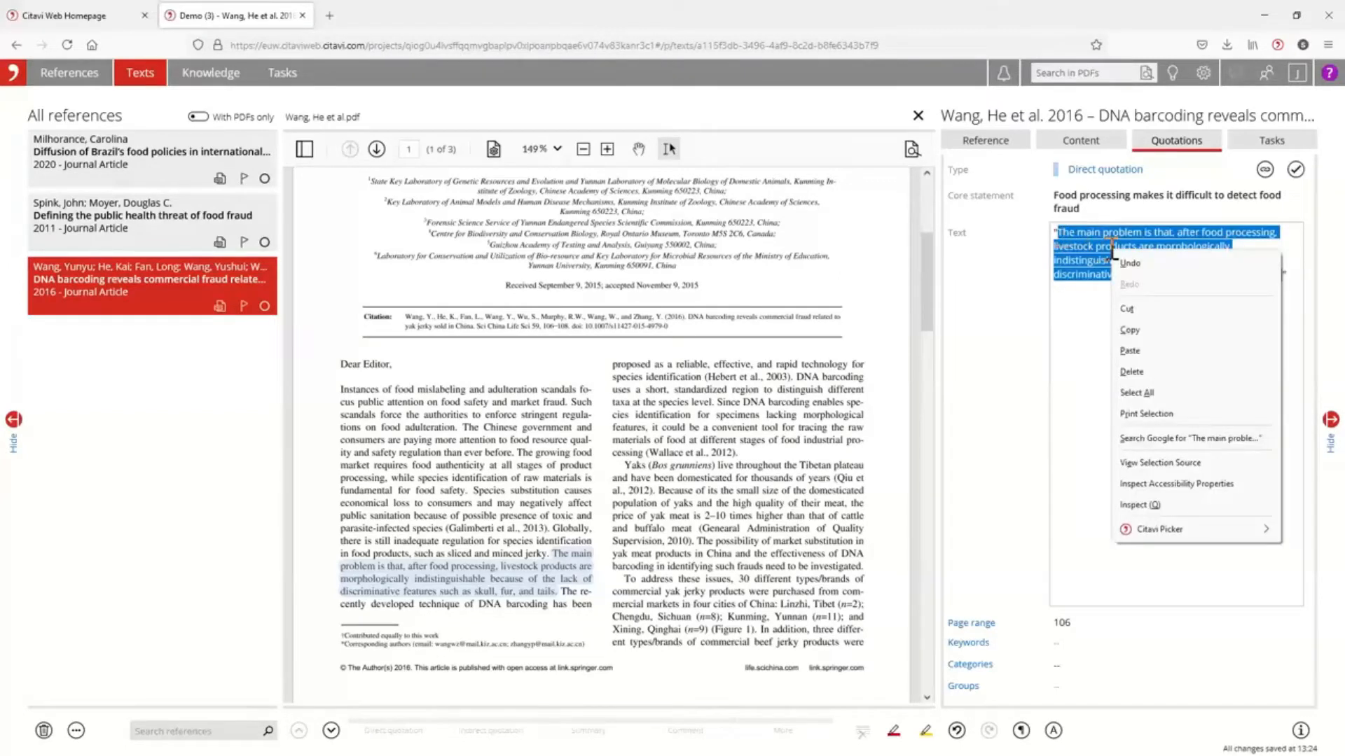
{"action": "left_click", "coordinate": [1068, 255]}
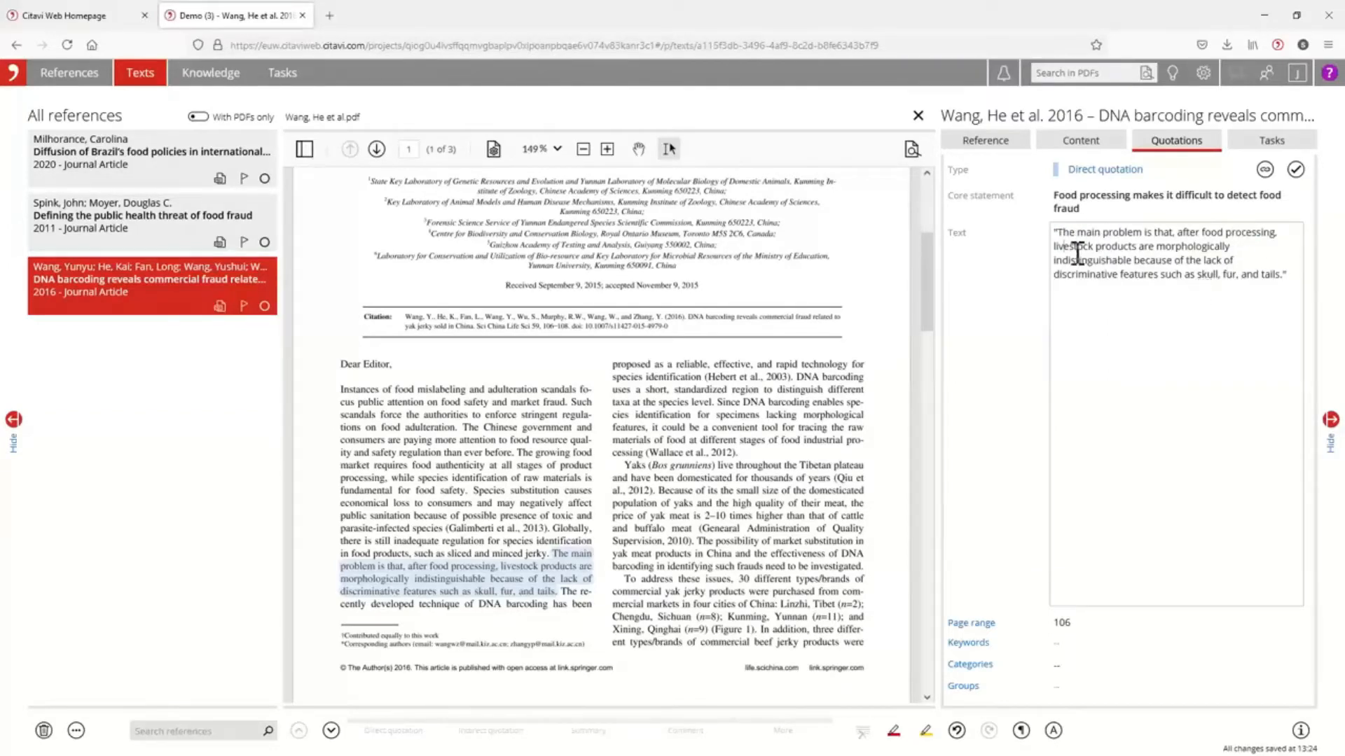
{"action": "right_click", "coordinate": [126, 279]}
{"action": "left_click", "coordinate": [1184, 264]}
{"action": "scroll", "coordinate": [699, 560], "scroll_direction": "down", "scroll_amount": 3}
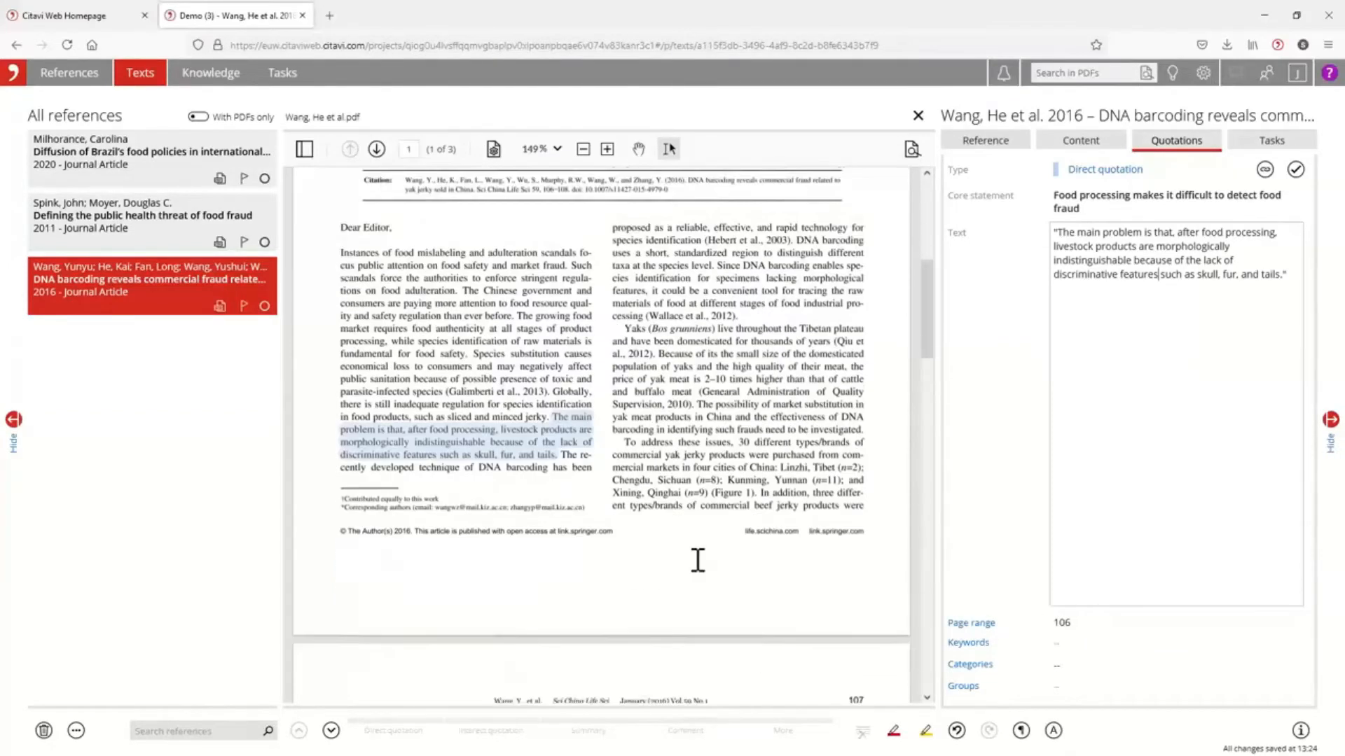
{"action": "scroll", "coordinate": [700, 556], "scroll_direction": "up", "scroll_amount": 3}
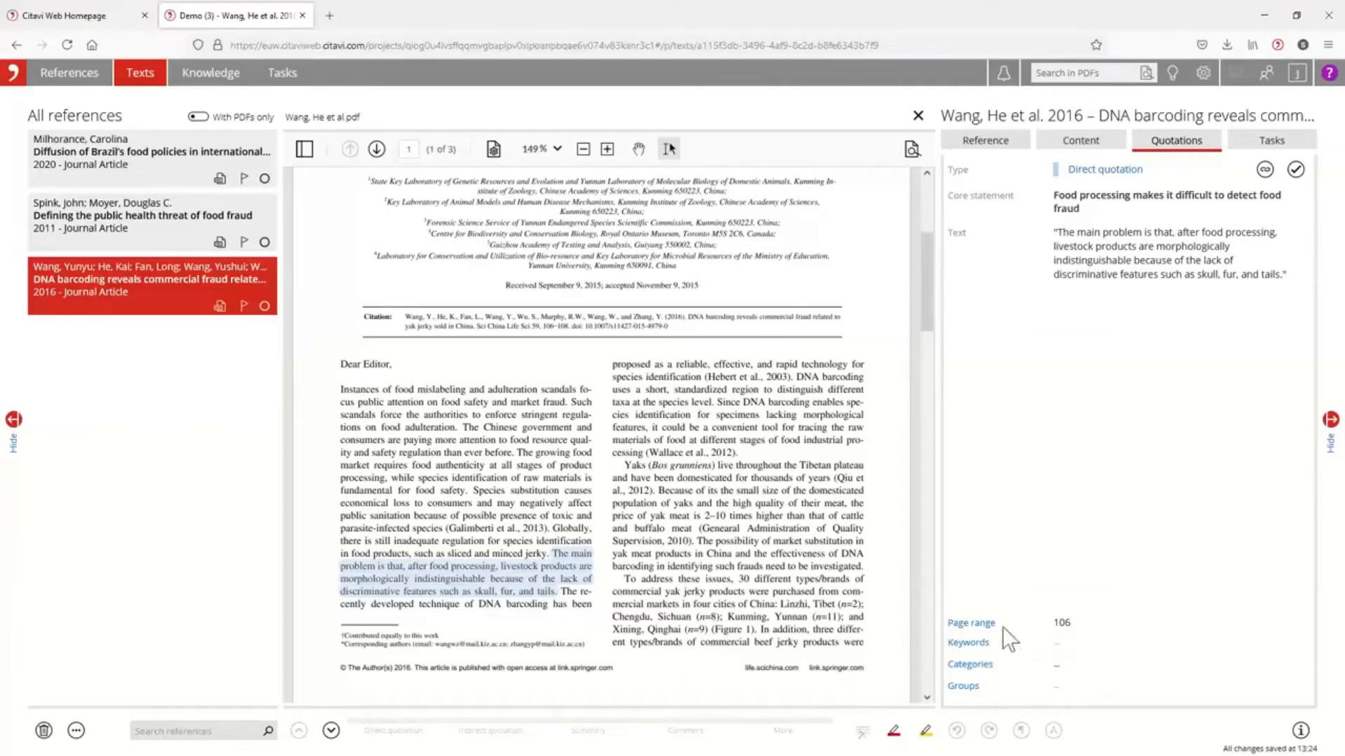
Create the project categories "Testing" and "By geography", starting from the direct quotation's categories.
{"action": "left_click", "coordinate": [1058, 667]}
{"action": "left_click", "coordinate": [970, 664]}
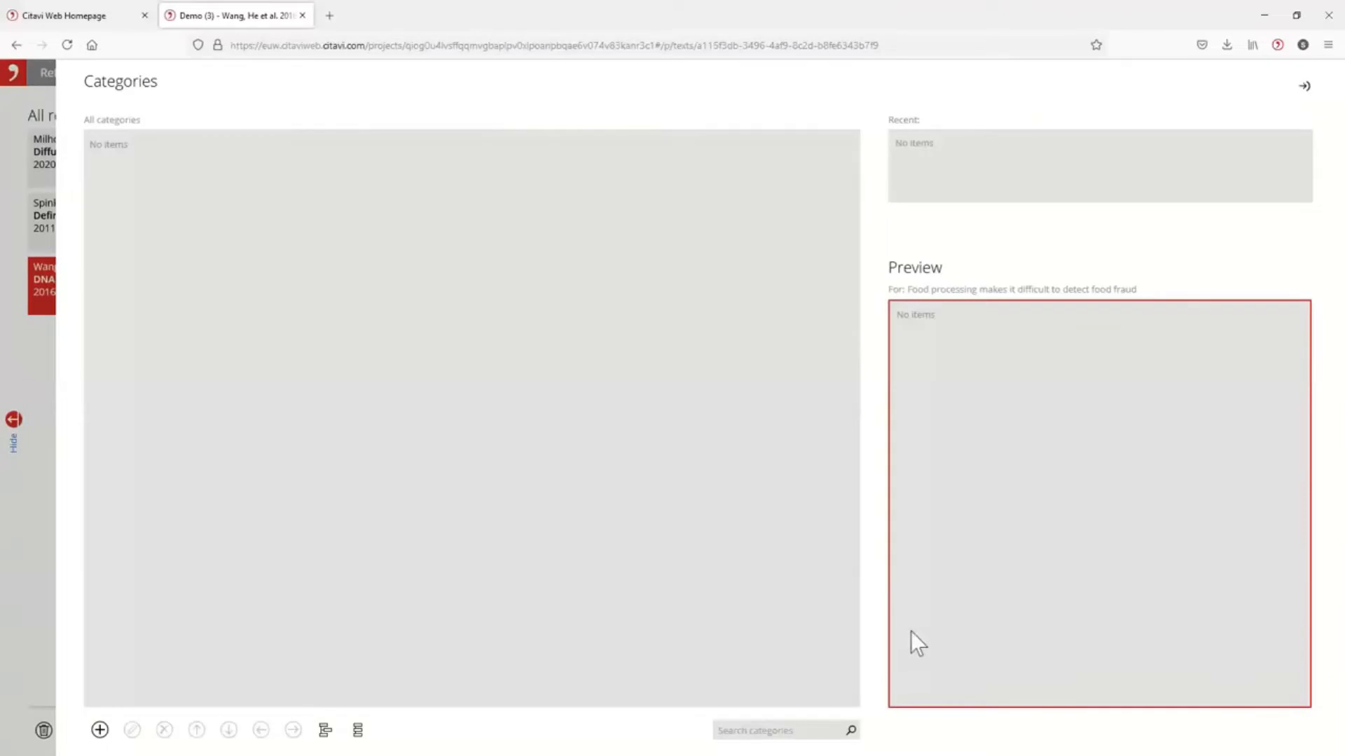
{"action": "left_click", "coordinate": [100, 730]}
{"action": "left_click", "coordinate": [102, 671]}
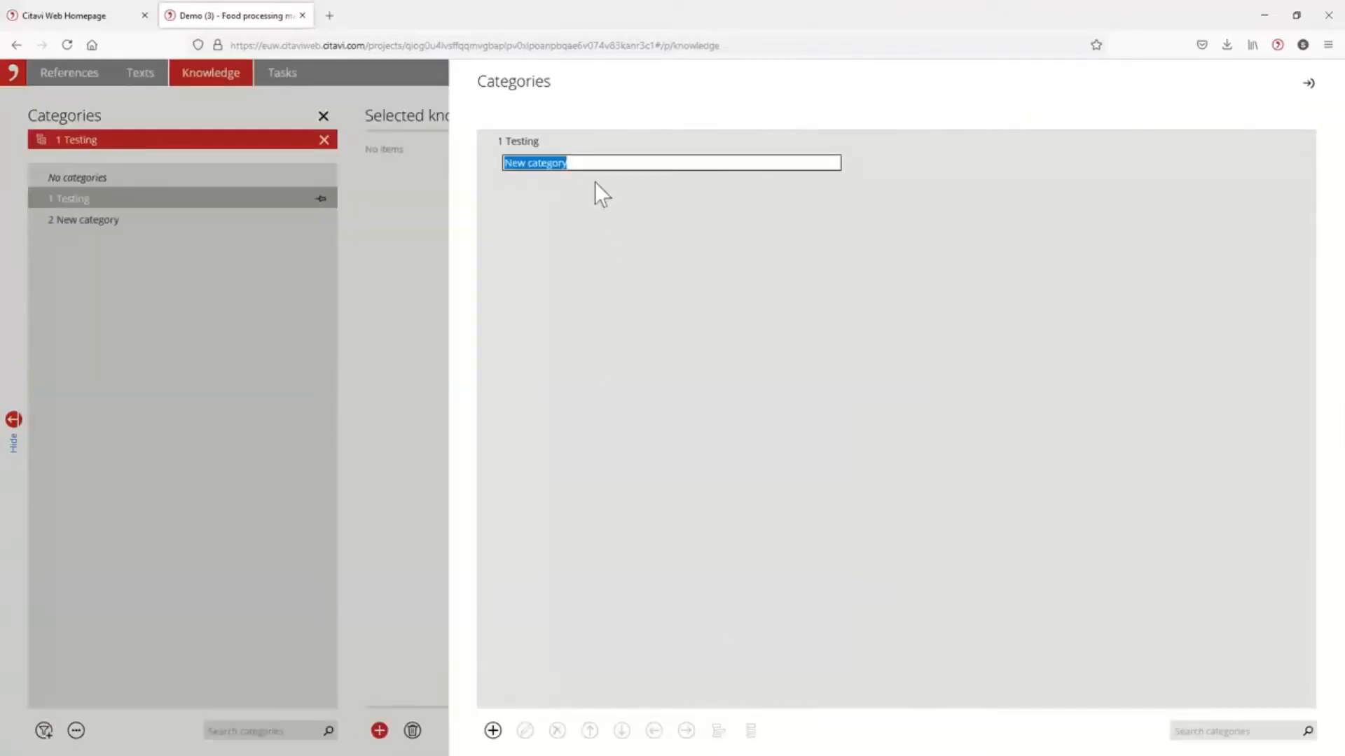
{"action": "key", "text": "BackSpace"}
{"action": "type", "text": "By geography"}
{"action": "key", "text": "Return"}
Nest By geography under Testing, give it the subcategories U.S., China and Switzerland, and close the category editor.
{"action": "left_click", "coordinate": [528, 166]}
{"action": "left_click", "coordinate": [492, 731]}
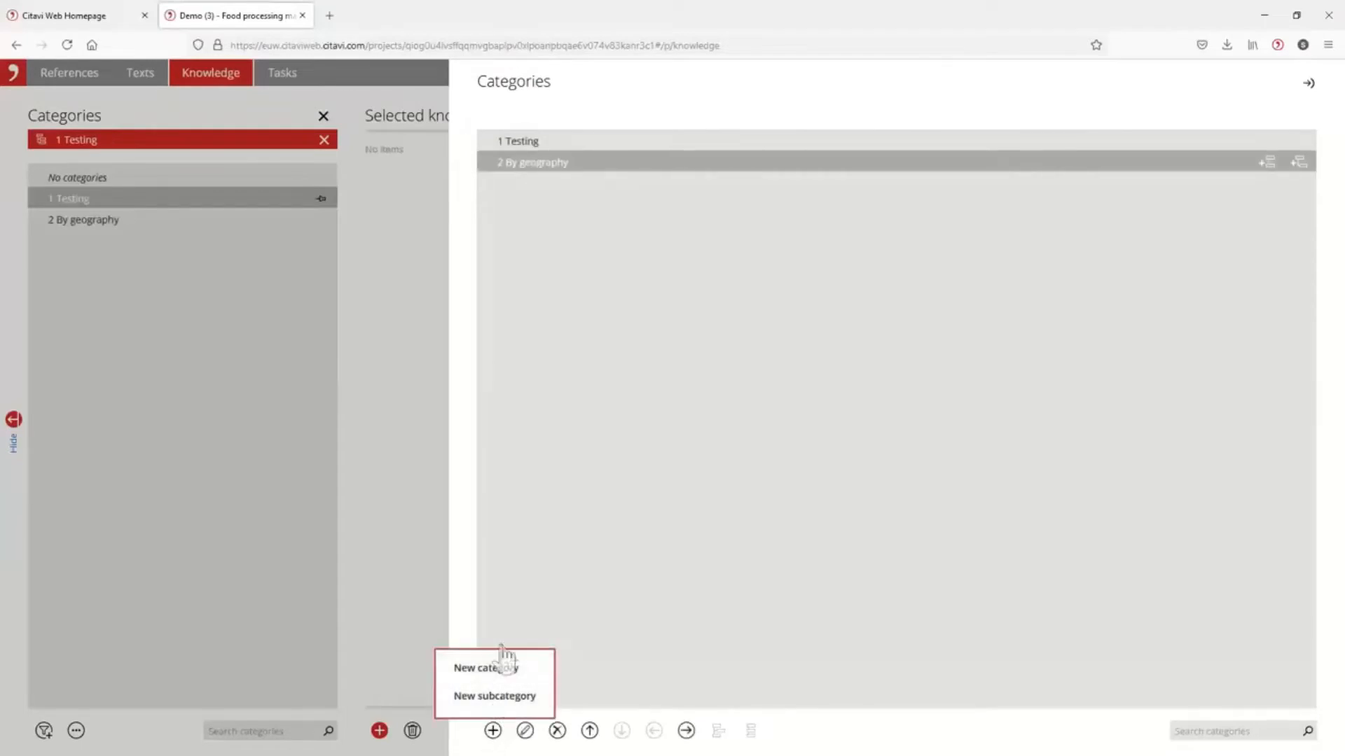
{"action": "left_click", "coordinate": [505, 693]}
{"action": "triple_click", "coordinate": [586, 186]}
{"action": "type", "text": "U.S."}
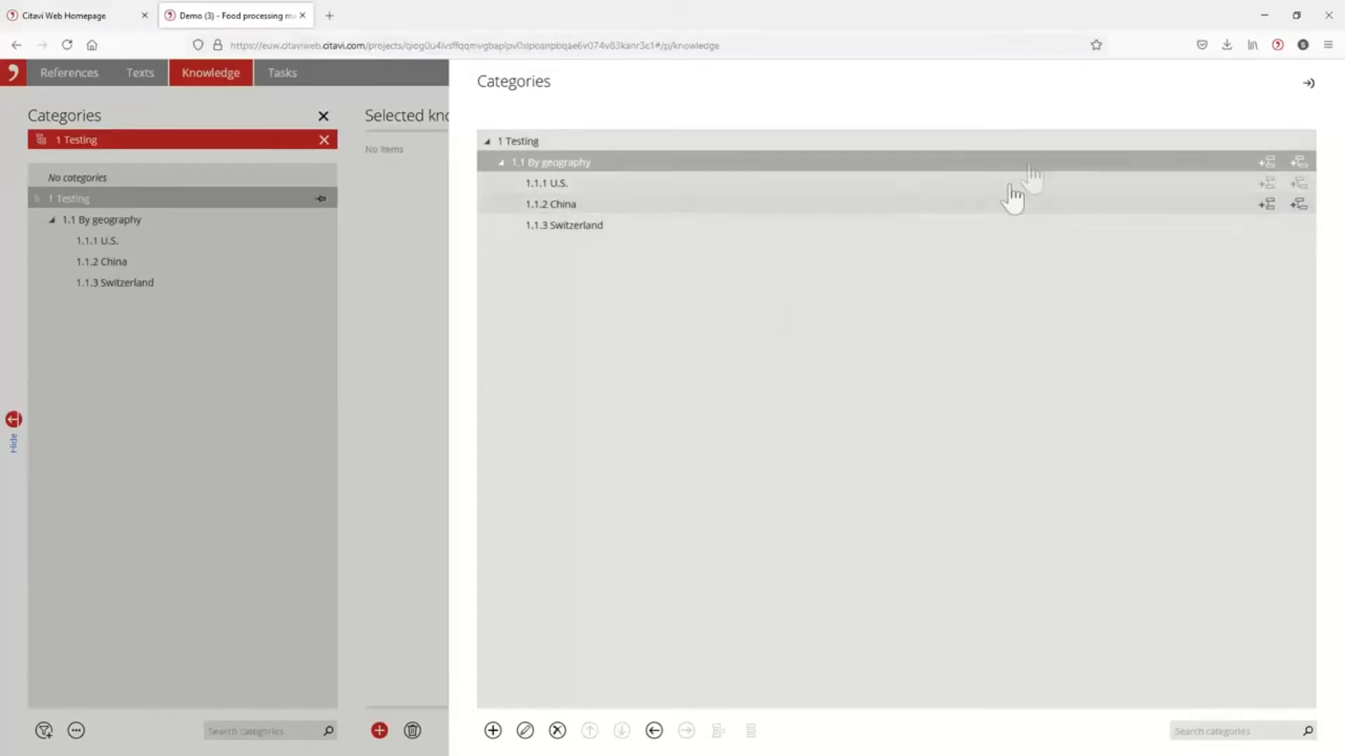
{"action": "left_click", "coordinate": [1308, 86]}
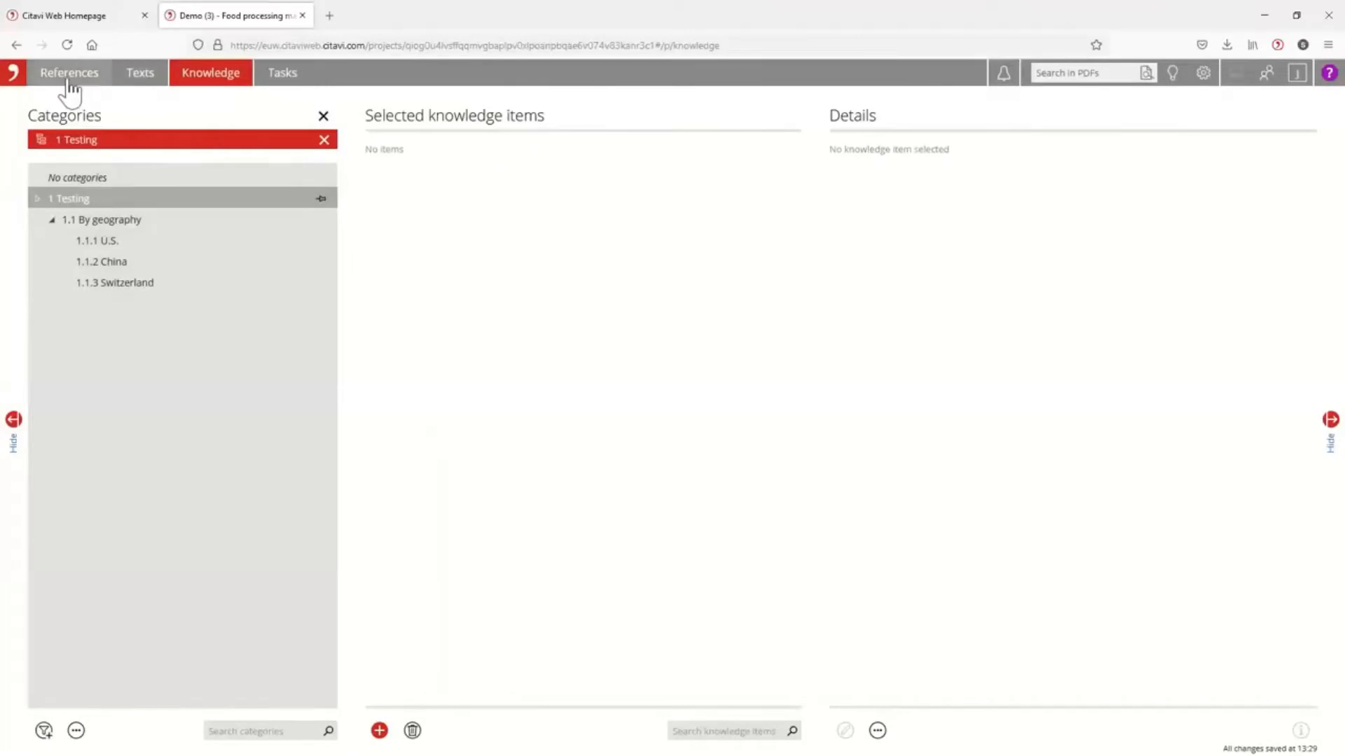
Return to the yak jerky article in the Texts workspace and assign the China subcategory to its food processing quotation.
{"action": "left_click", "coordinate": [69, 82]}
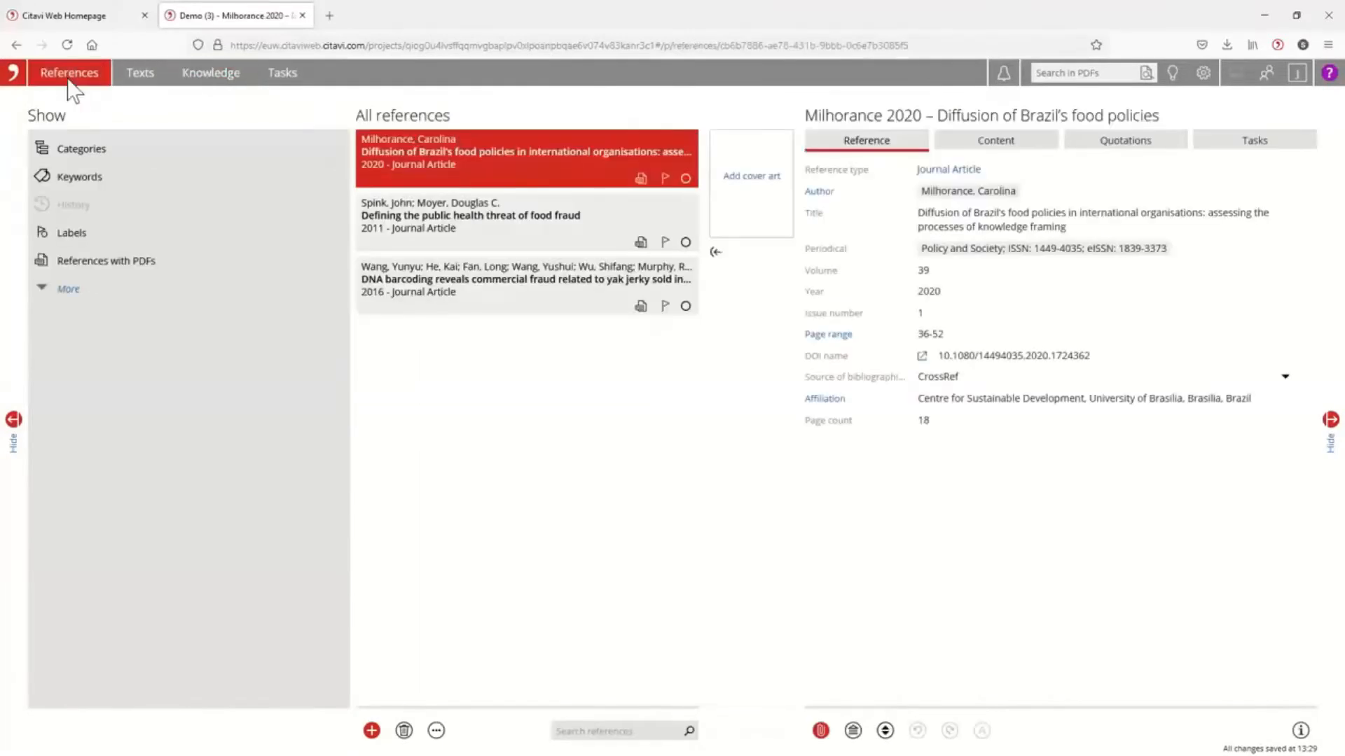
{"action": "left_click", "coordinate": [140, 72]}
{"action": "left_click", "coordinate": [128, 290]}
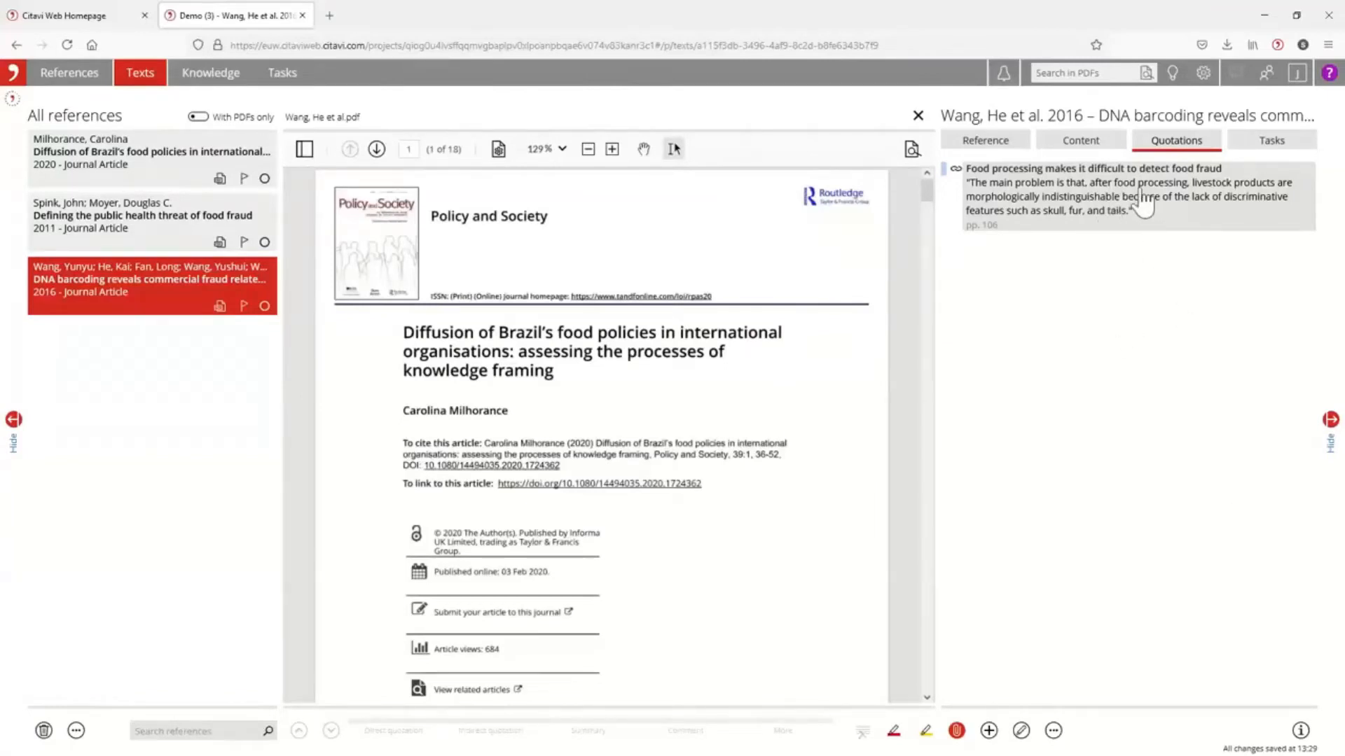
{"action": "left_click", "coordinate": [1143, 203]}
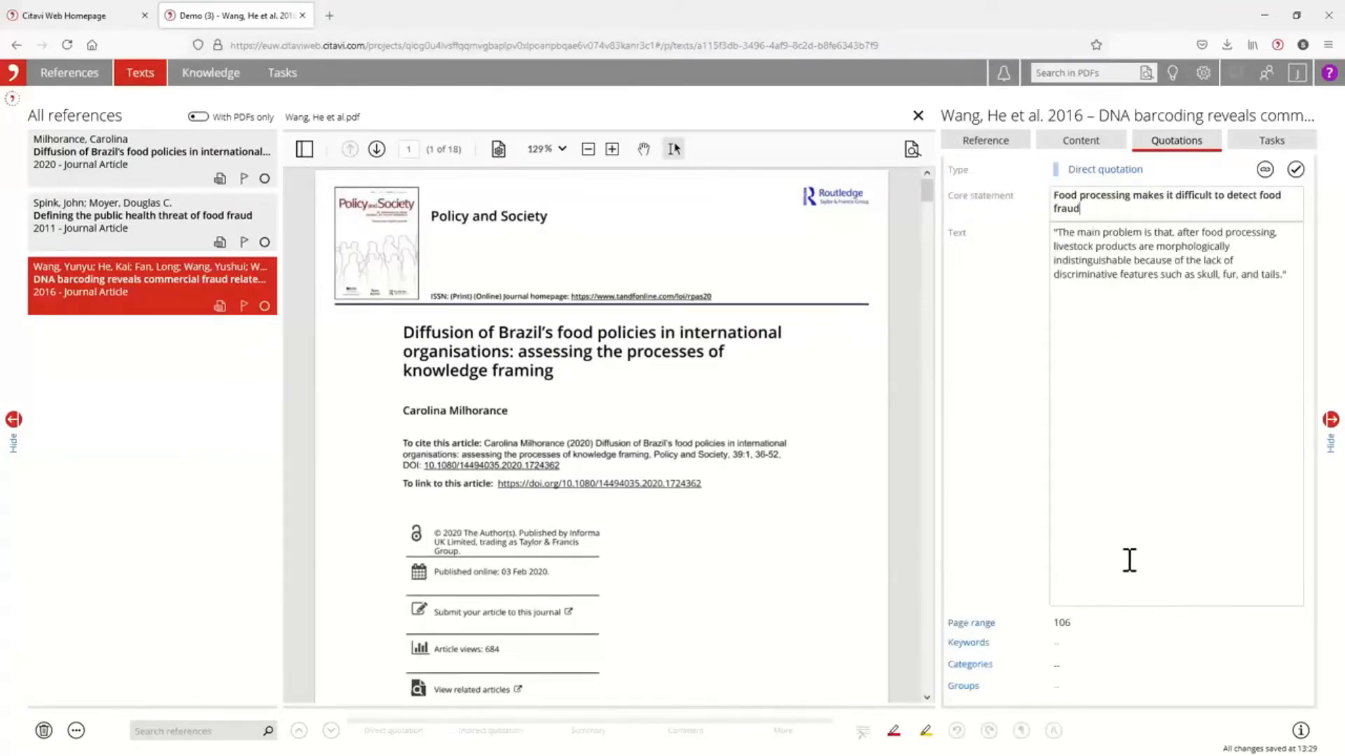
{"action": "left_click", "coordinate": [976, 665]}
{"action": "left_click", "coordinate": [100, 143]}
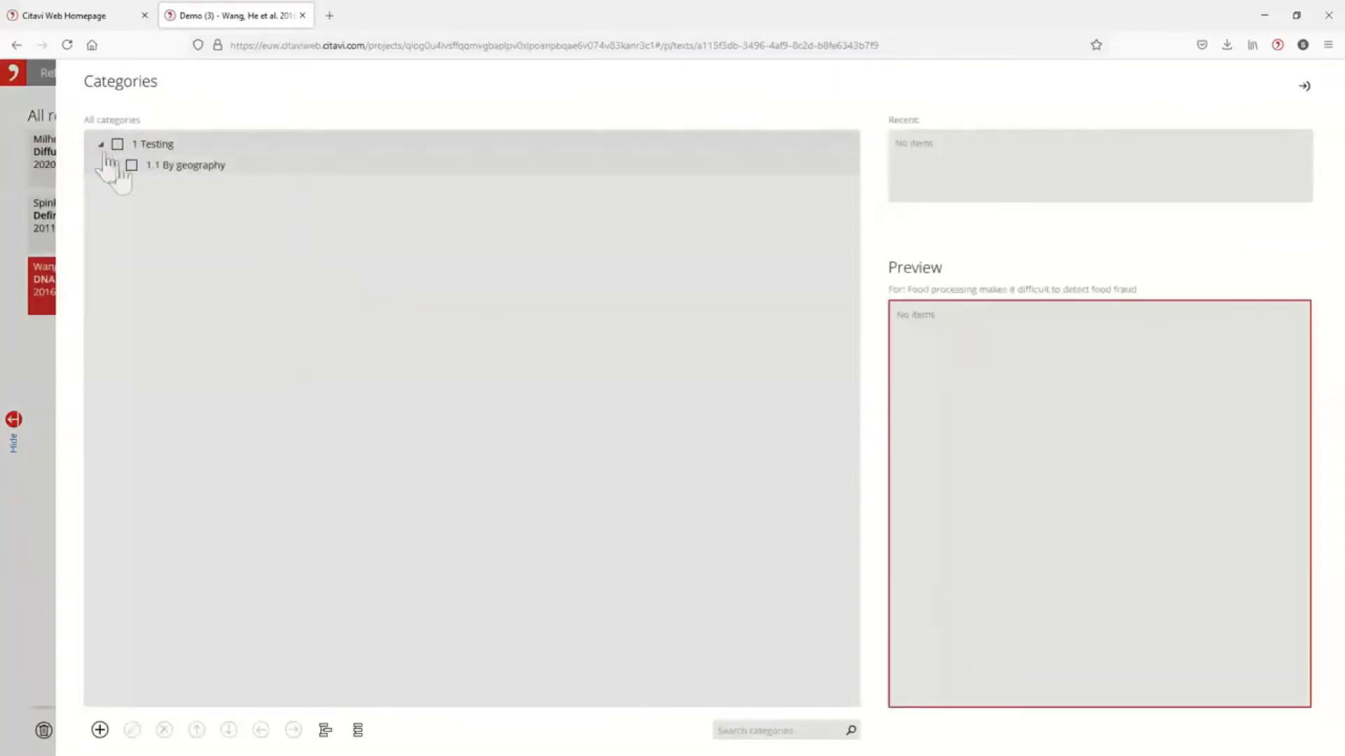
{"action": "left_click", "coordinate": [115, 165]}
{"action": "left_click", "coordinate": [152, 210]}
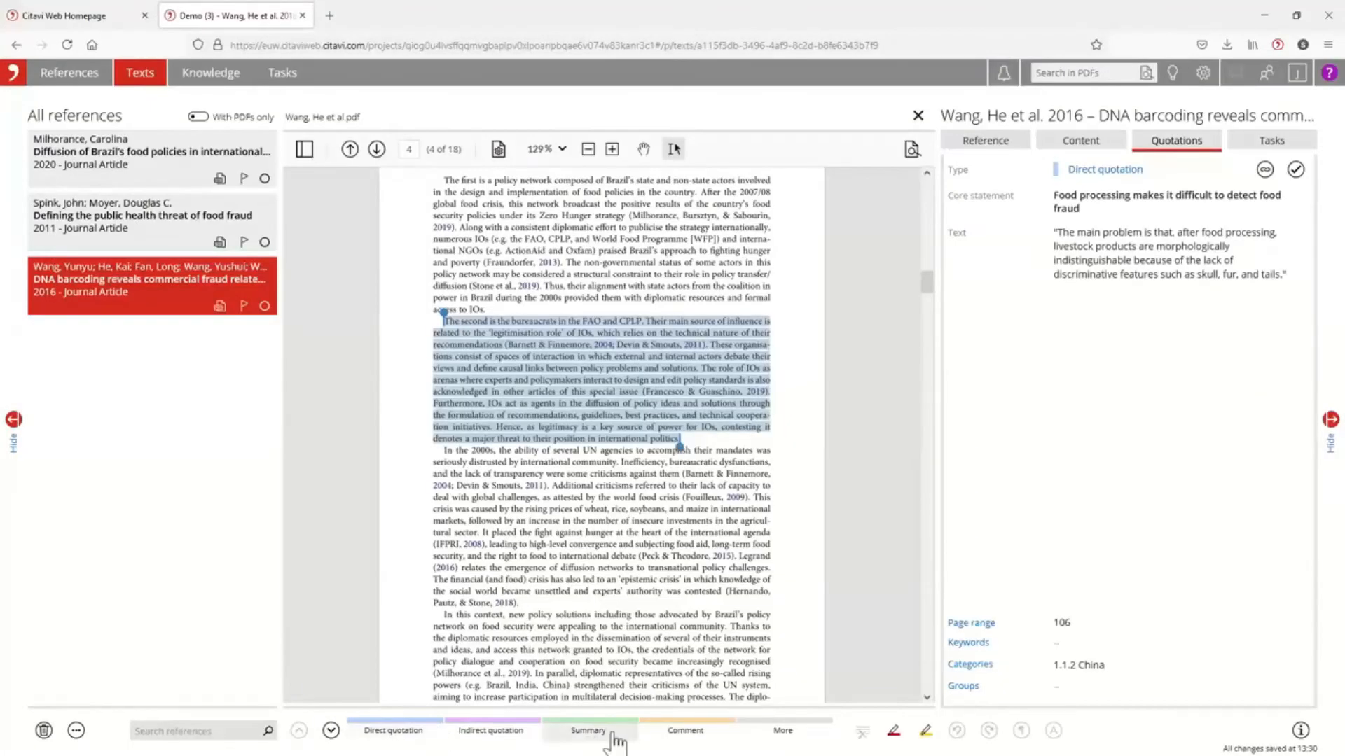
Comment on the FAO bureaucrats paragraph with core statement "Bureaucracy is a problem in food fraud detection" and a note on bureaucracy issues in China and the US.
{"action": "left_click", "coordinate": [689, 739]}
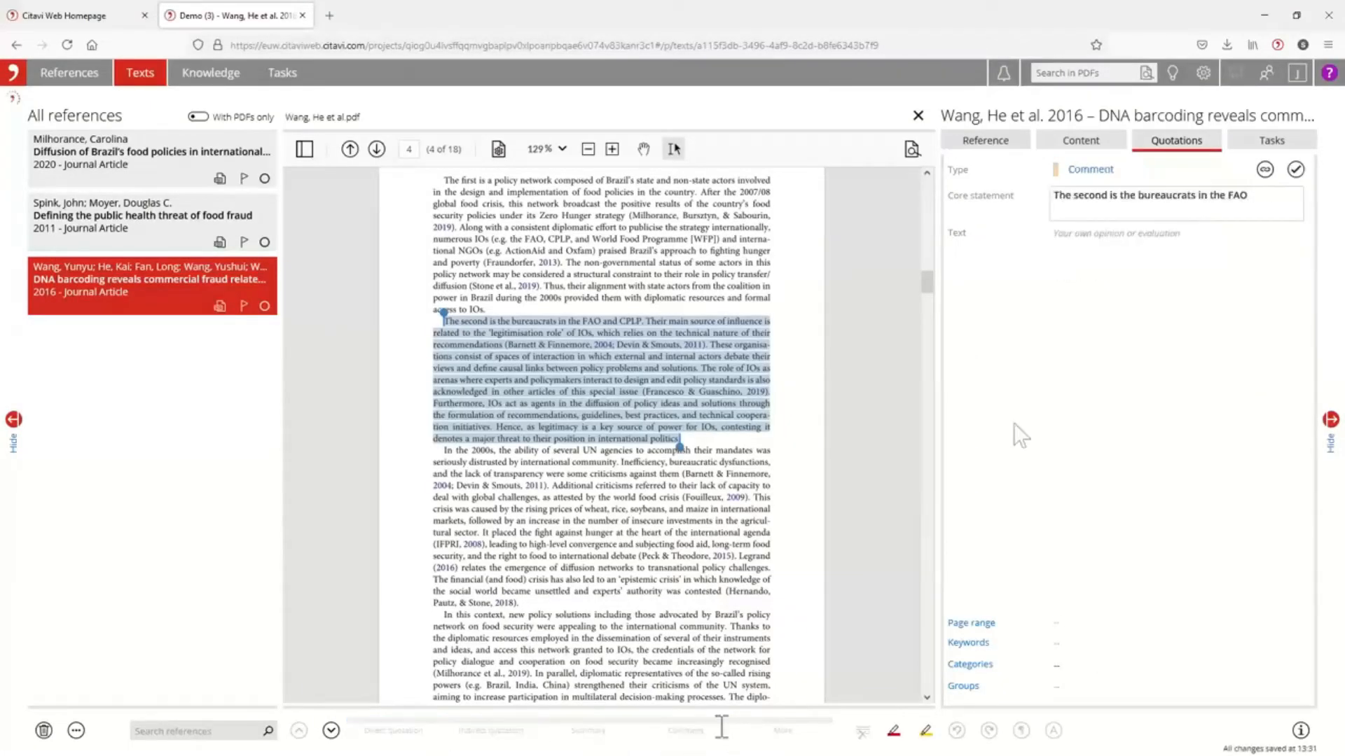
{"action": "left_click_drag", "start_coordinate": [1253, 197], "coordinate": [1053, 196]}
{"action": "type", "text": "Bra"}
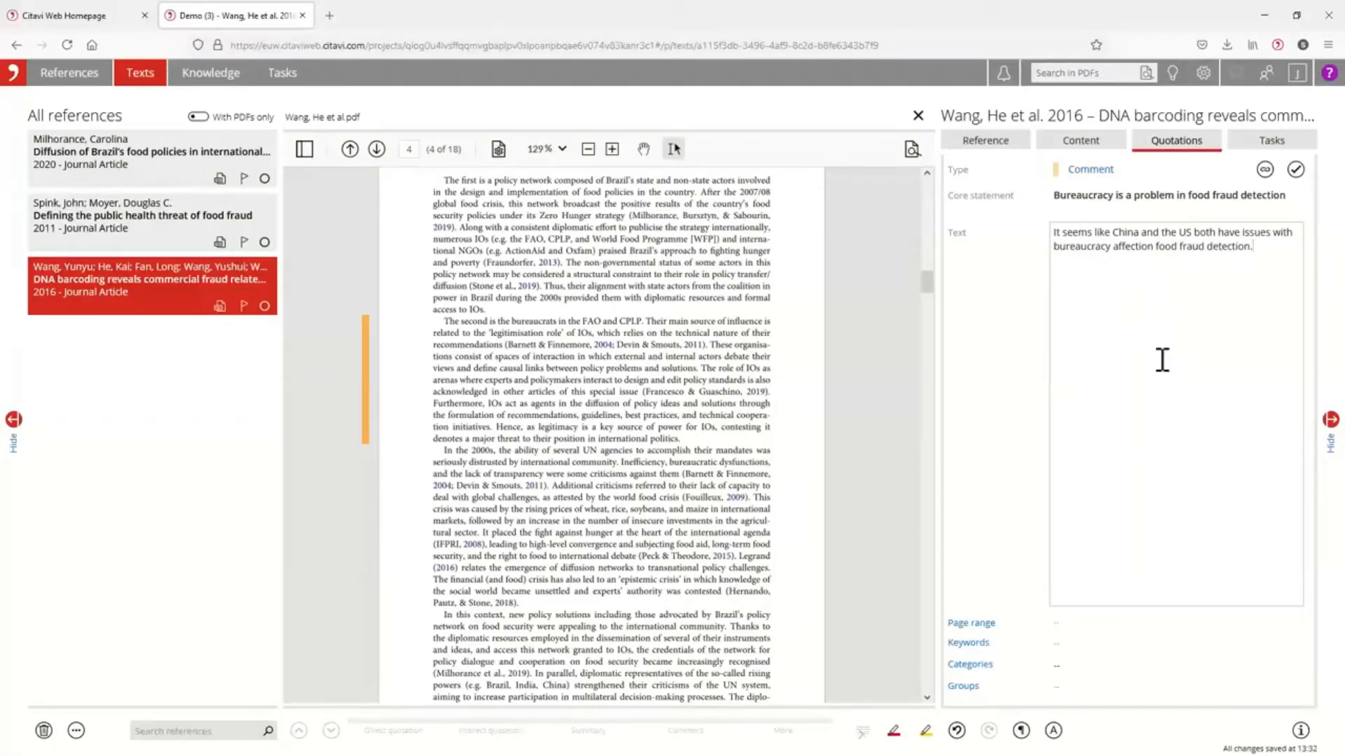
Set the bureaucracy comment's page range to 38 and accept it although it lies outside the source's range.
{"action": "left_click", "coordinate": [1079, 620]}
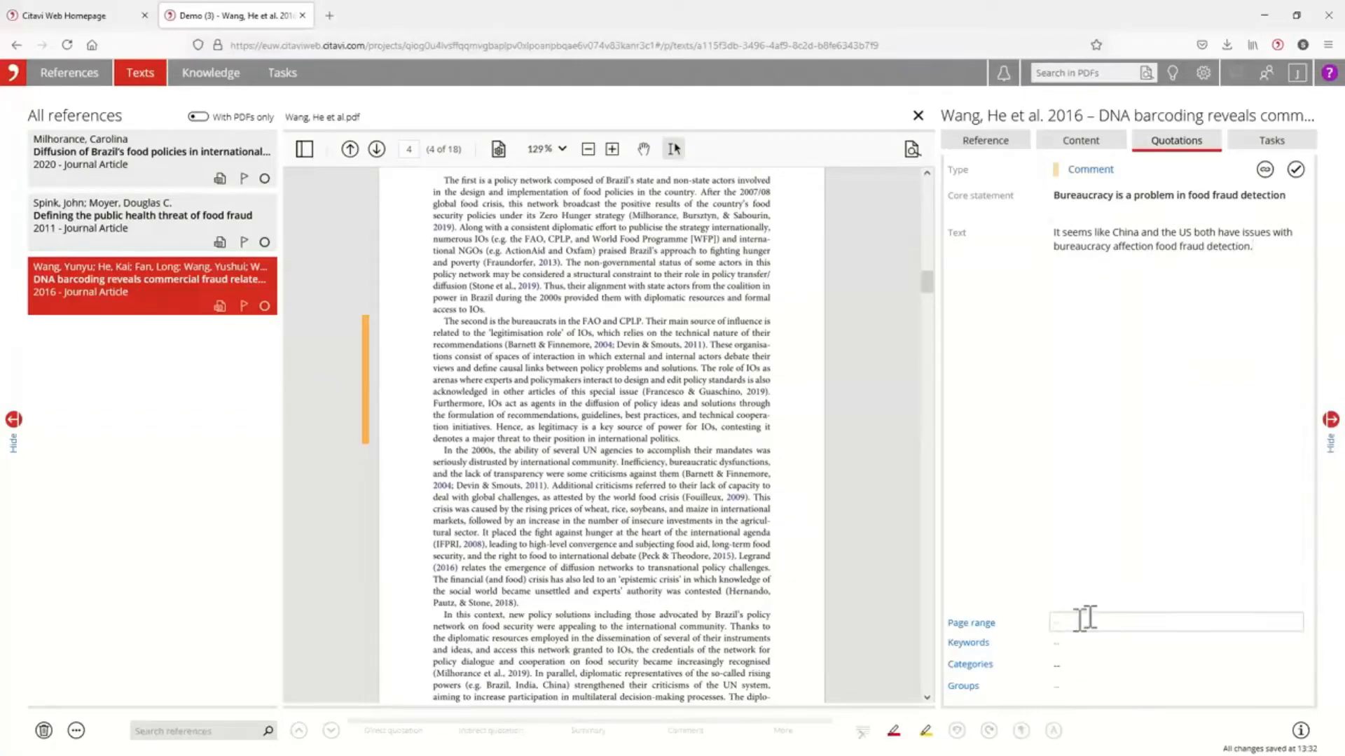
{"action": "scroll", "coordinate": [687, 628], "scroll_direction": "down", "scroll_amount": 2}
{"action": "scroll", "coordinate": [690, 630], "scroll_direction": "up", "scroll_amount": 4}
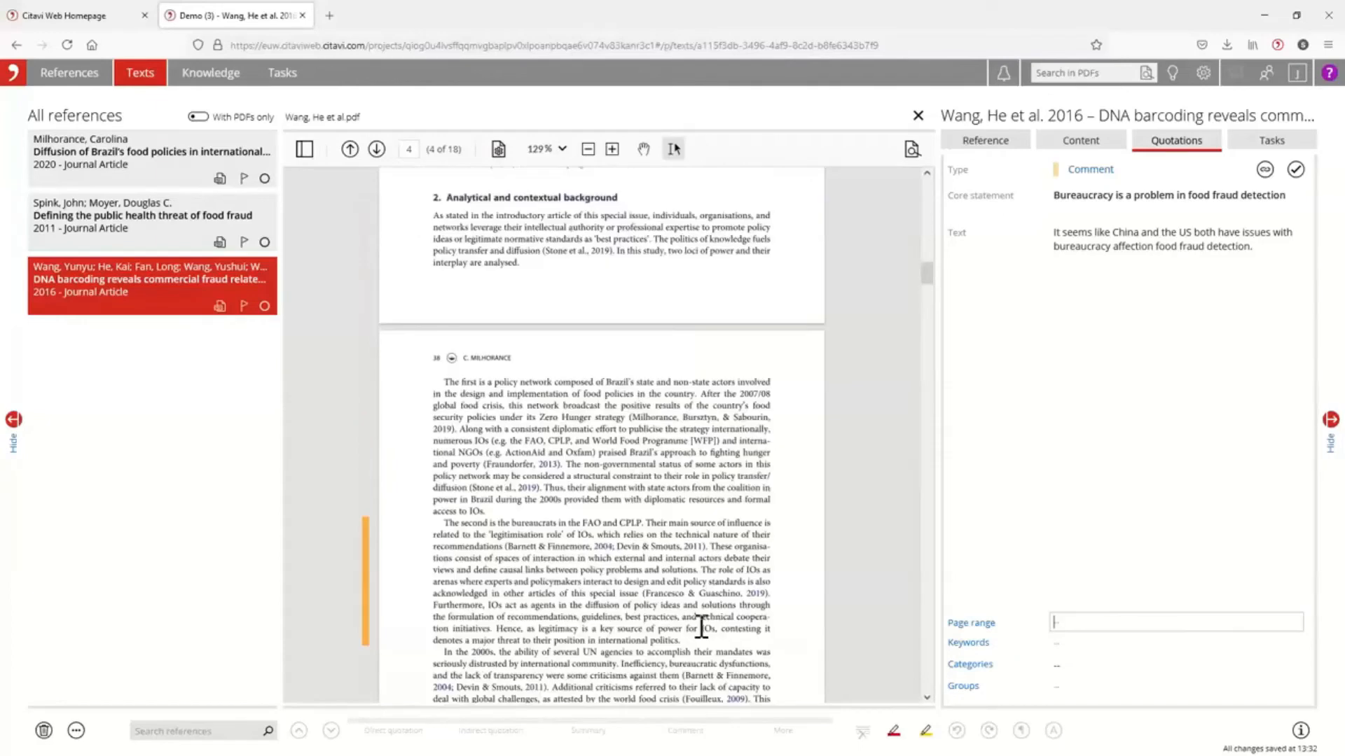
{"action": "left_click", "coordinate": [1085, 620]}
{"action": "type", "text": "38"}
{"action": "left_click", "coordinate": [1094, 643]}
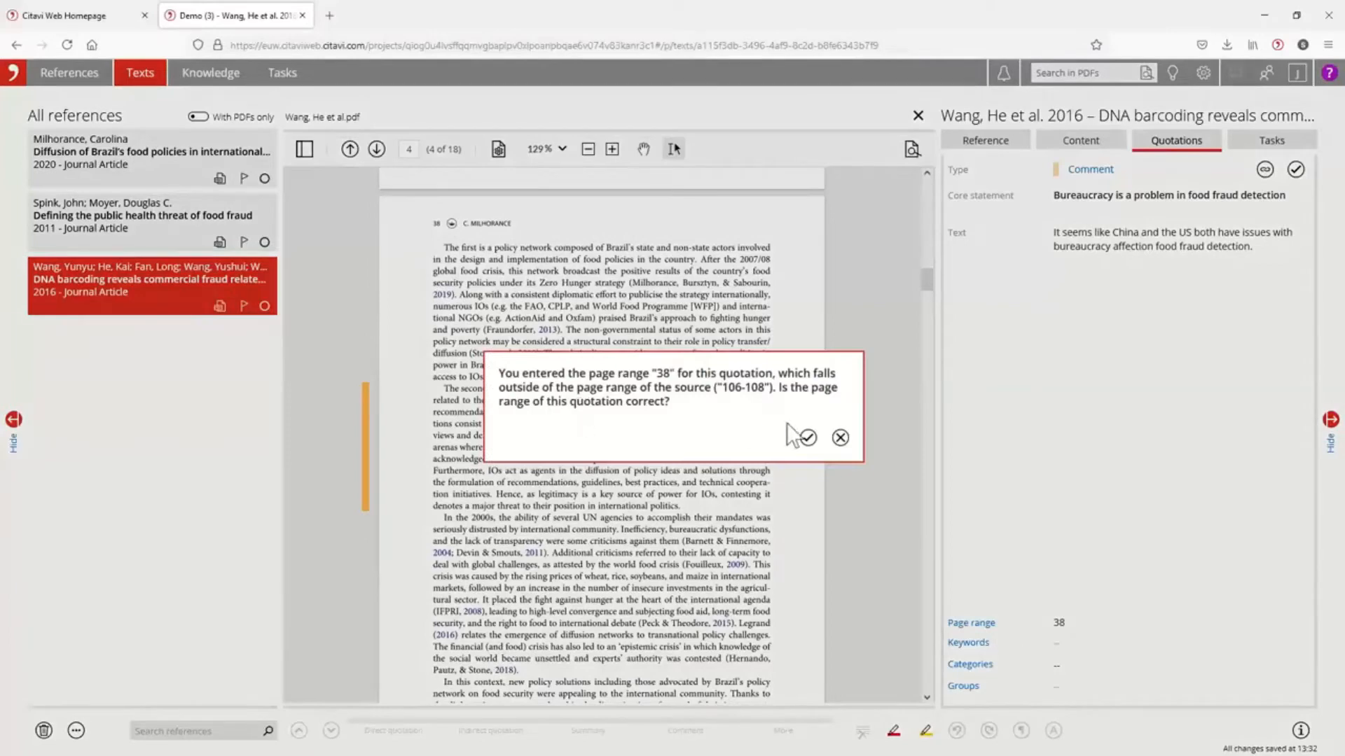
{"action": "left_click", "coordinate": [808, 437]}
Look up the article's page numbers in the PDF and set the yak jerky reference's page range to 36-52.
{"action": "scroll", "coordinate": [645, 482], "scroll_direction": "down", "scroll_amount": 3}
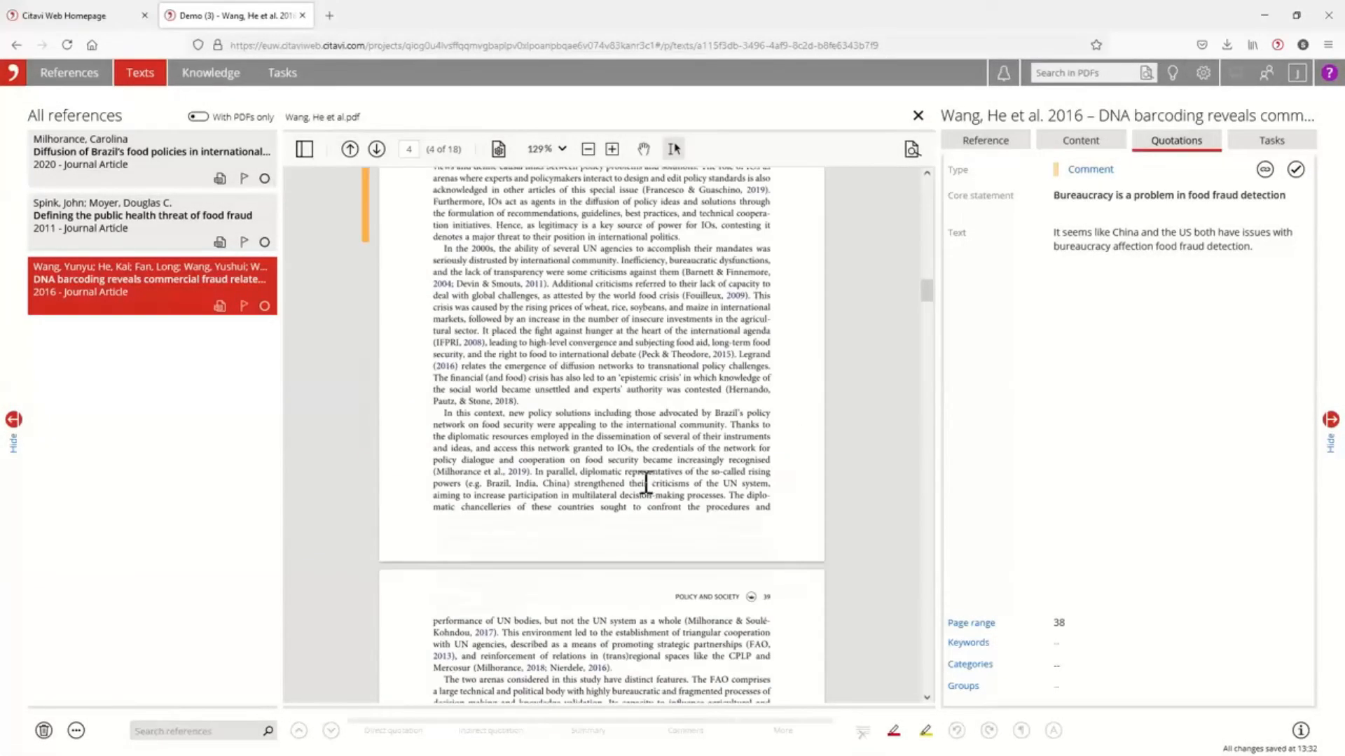
{"action": "scroll", "coordinate": [656, 489], "scroll_direction": "up", "scroll_amount": 3}
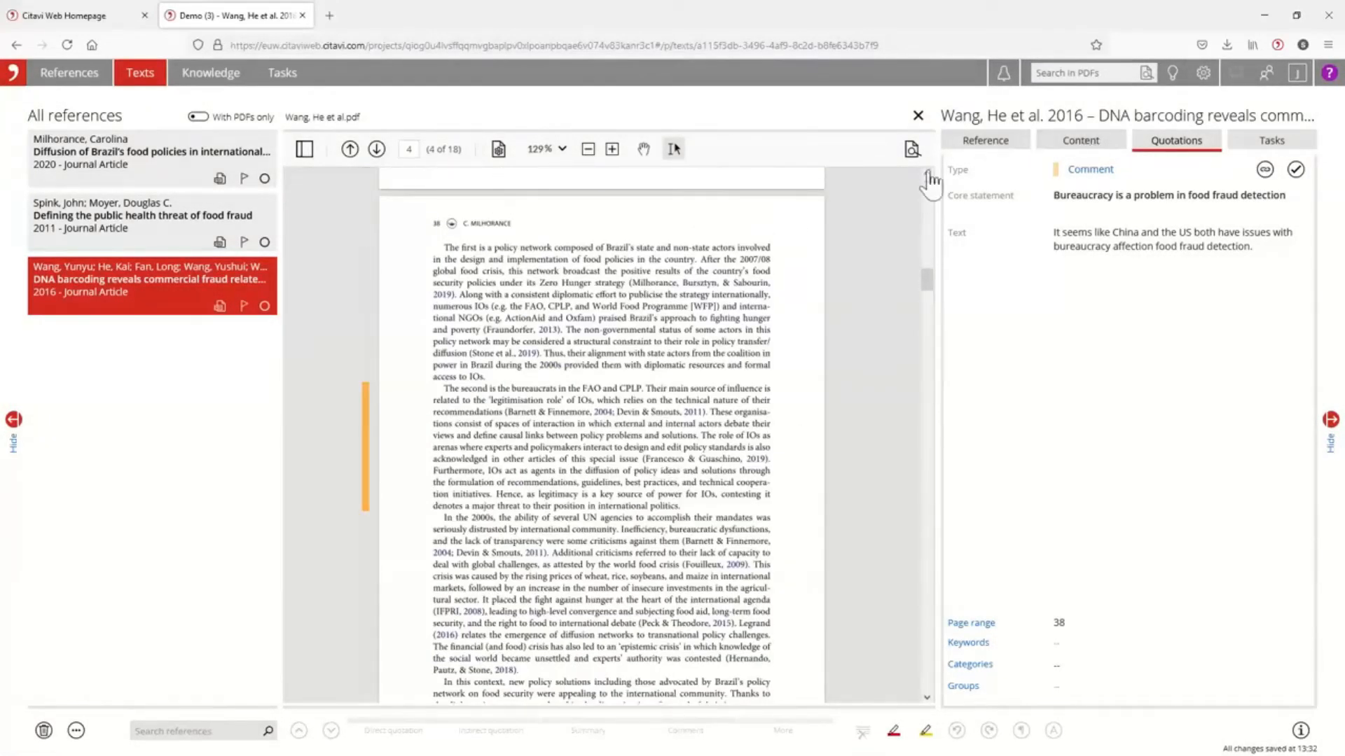
{"action": "left_click", "coordinate": [1008, 143]}
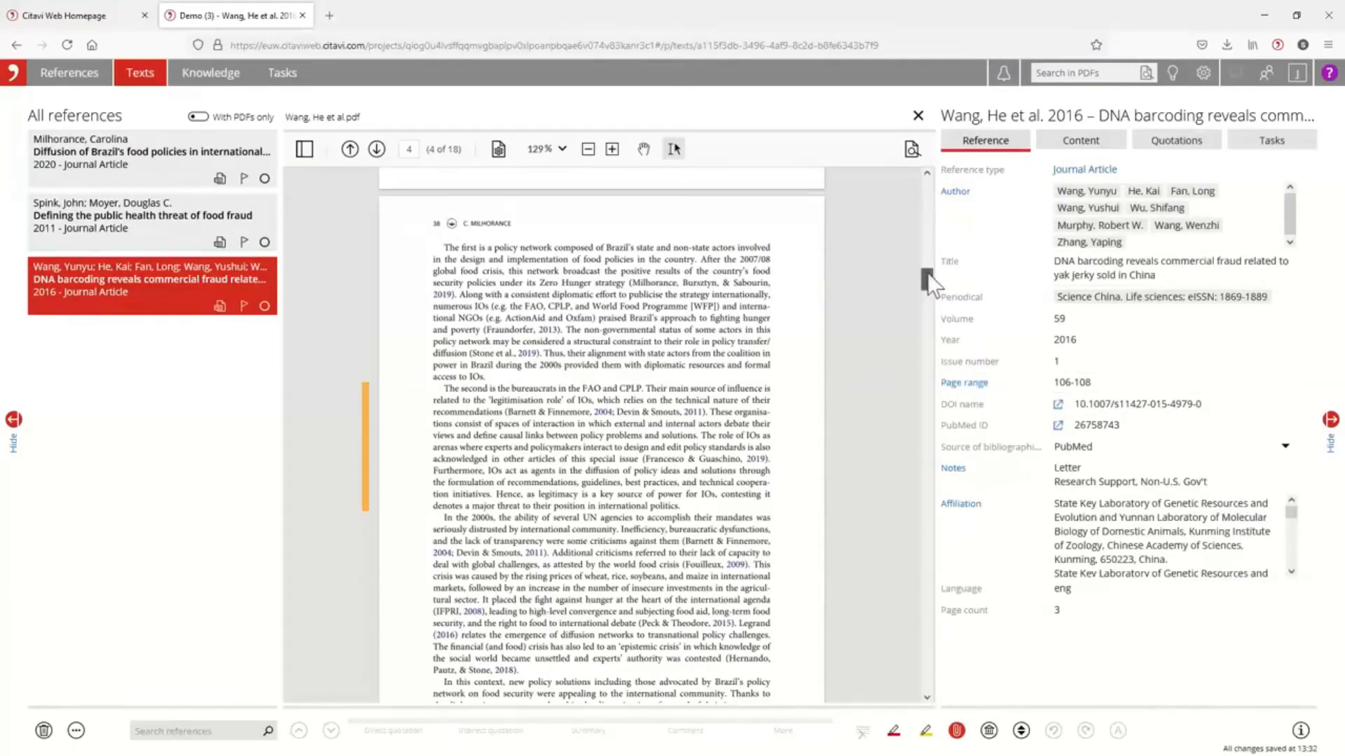
{"action": "left_click_drag", "start_coordinate": [927, 279], "coordinate": [916, 145]}
{"action": "scroll", "coordinate": [635, 462], "scroll_direction": "down", "scroll_amount": 10}
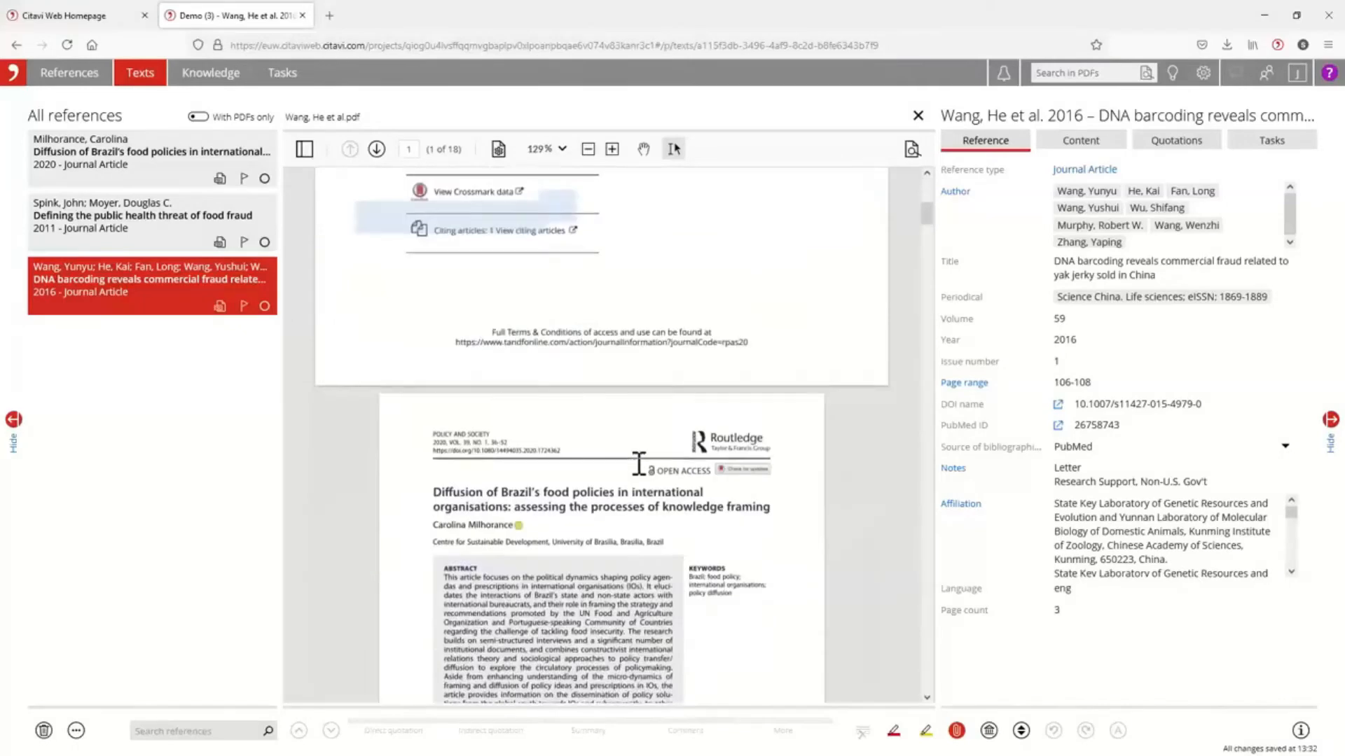
{"action": "scroll", "coordinate": [639, 390], "scroll_direction": "up", "scroll_amount": 2}
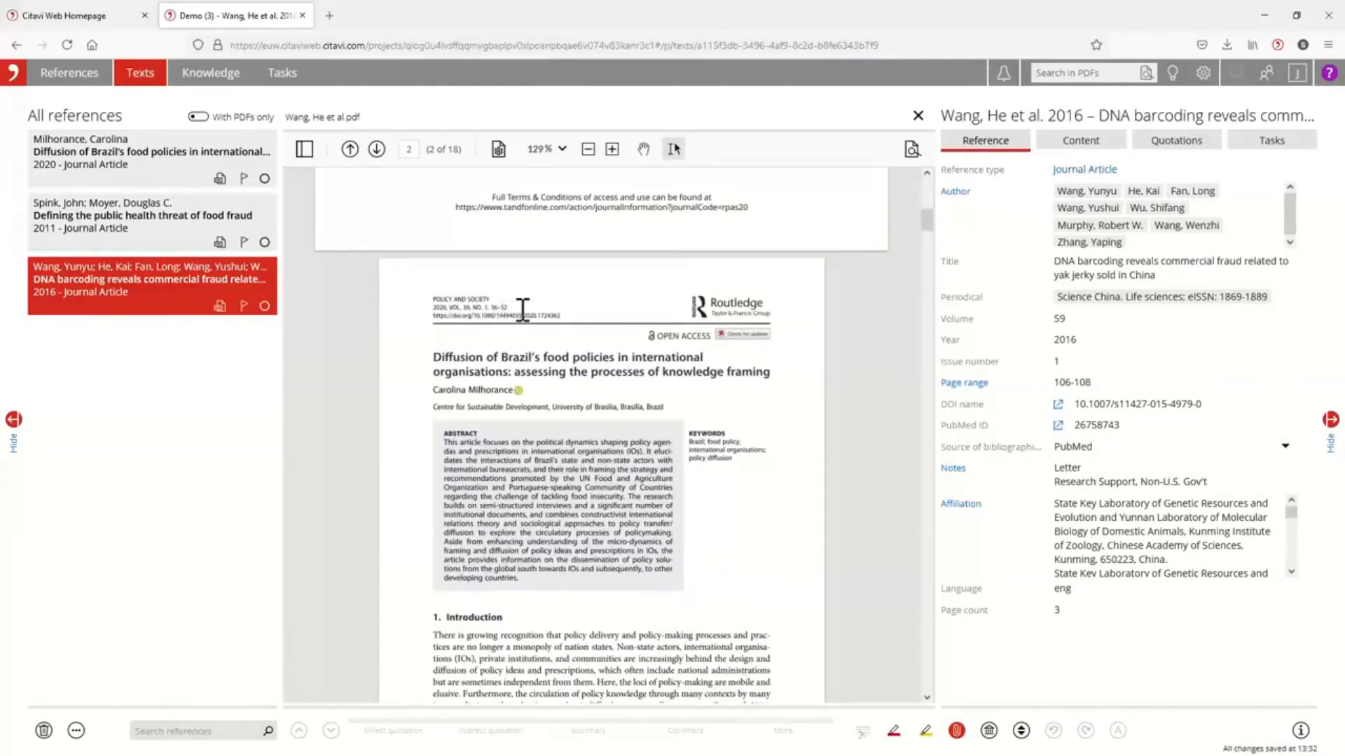
{"action": "left_click", "coordinate": [1093, 384]}
{"action": "left_click_drag", "start_coordinate": [1093, 384], "coordinate": [1030, 390]}
{"action": "type", "text": "36-52"}
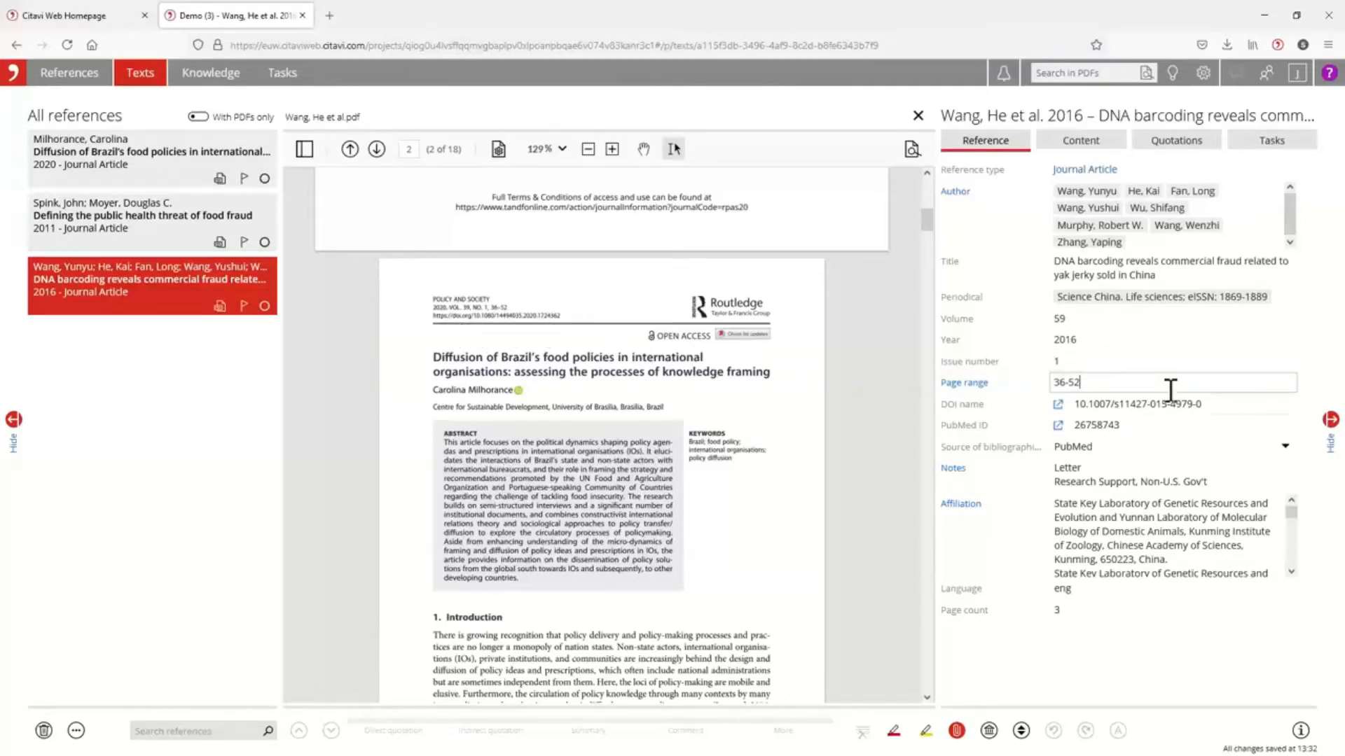
{"action": "scroll", "coordinate": [634, 466], "scroll_direction": "down", "scroll_amount": 6}
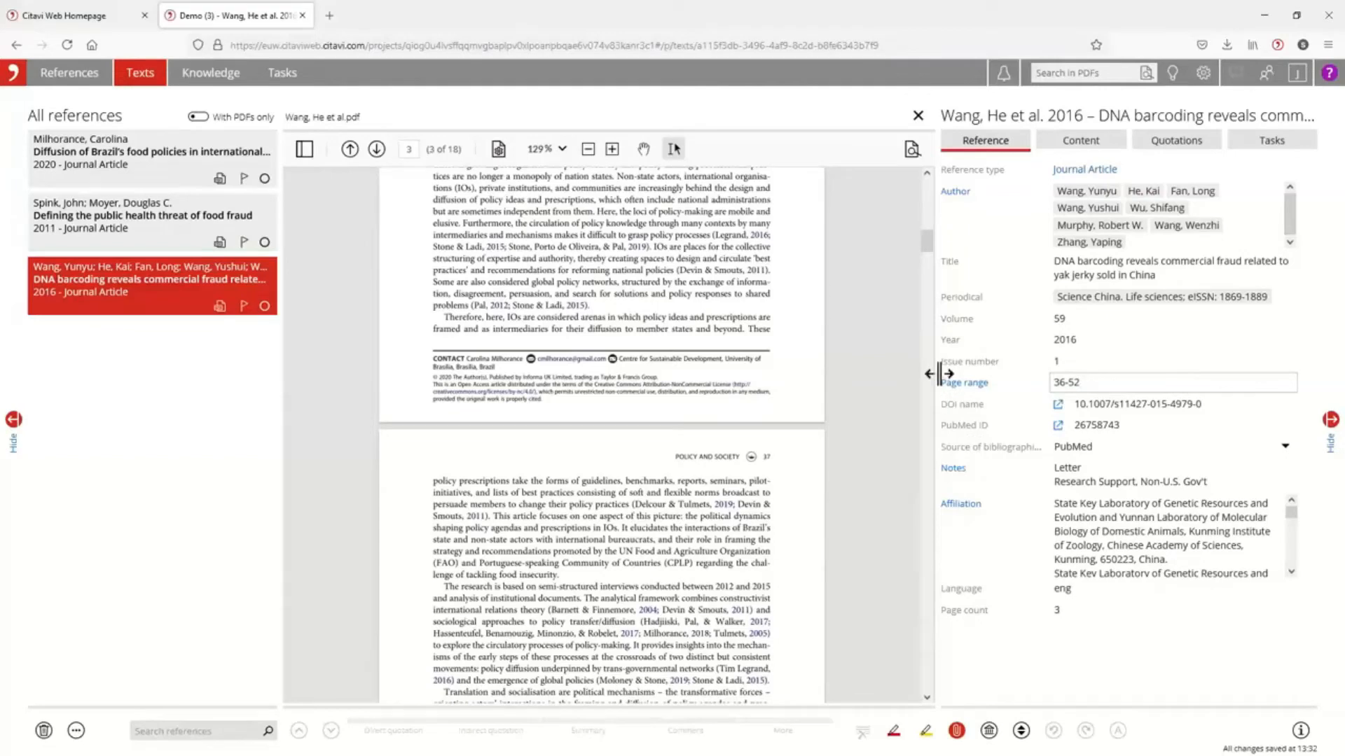
{"action": "scroll", "coordinate": [753, 560], "scroll_direction": "up", "scroll_amount": 4}
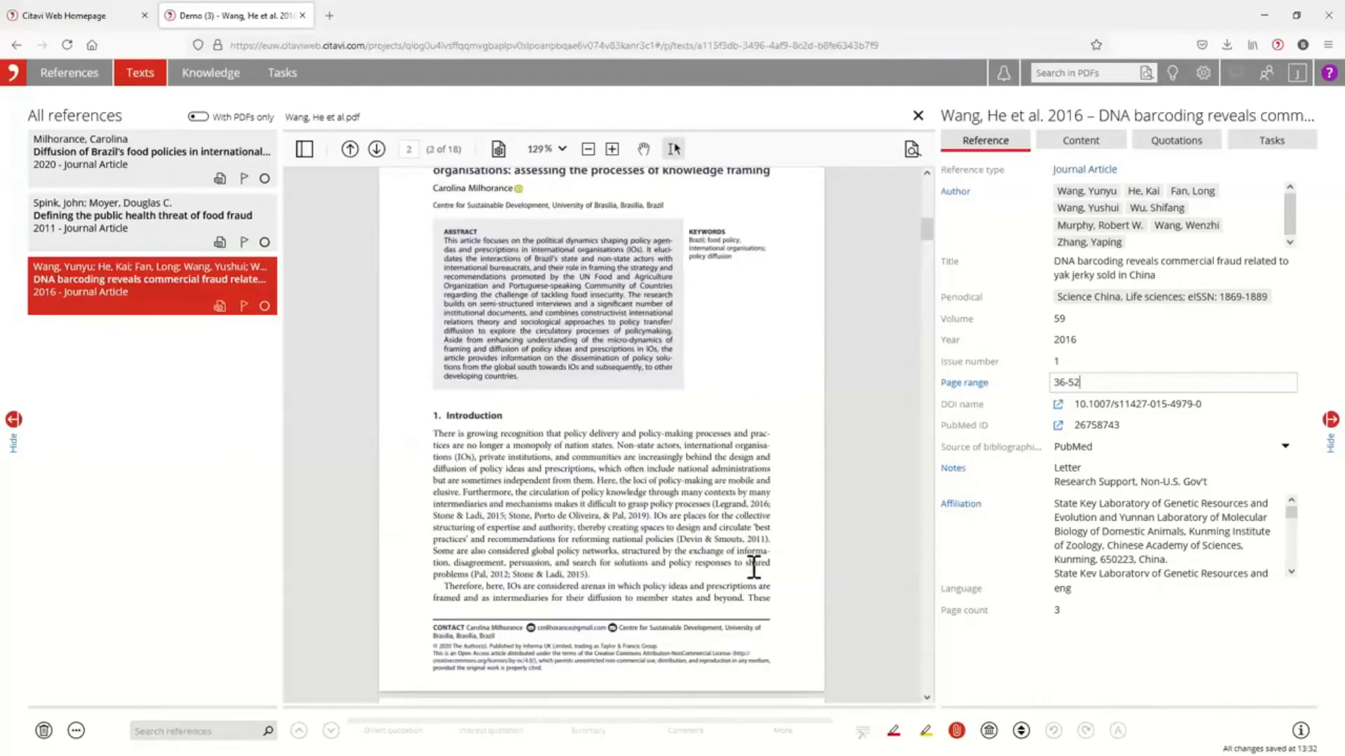
Show the yak jerky article's saved quotations, select the bureaucracy comment, and switch to the Knowledge workspace.
{"action": "left_click", "coordinate": [1193, 140]}
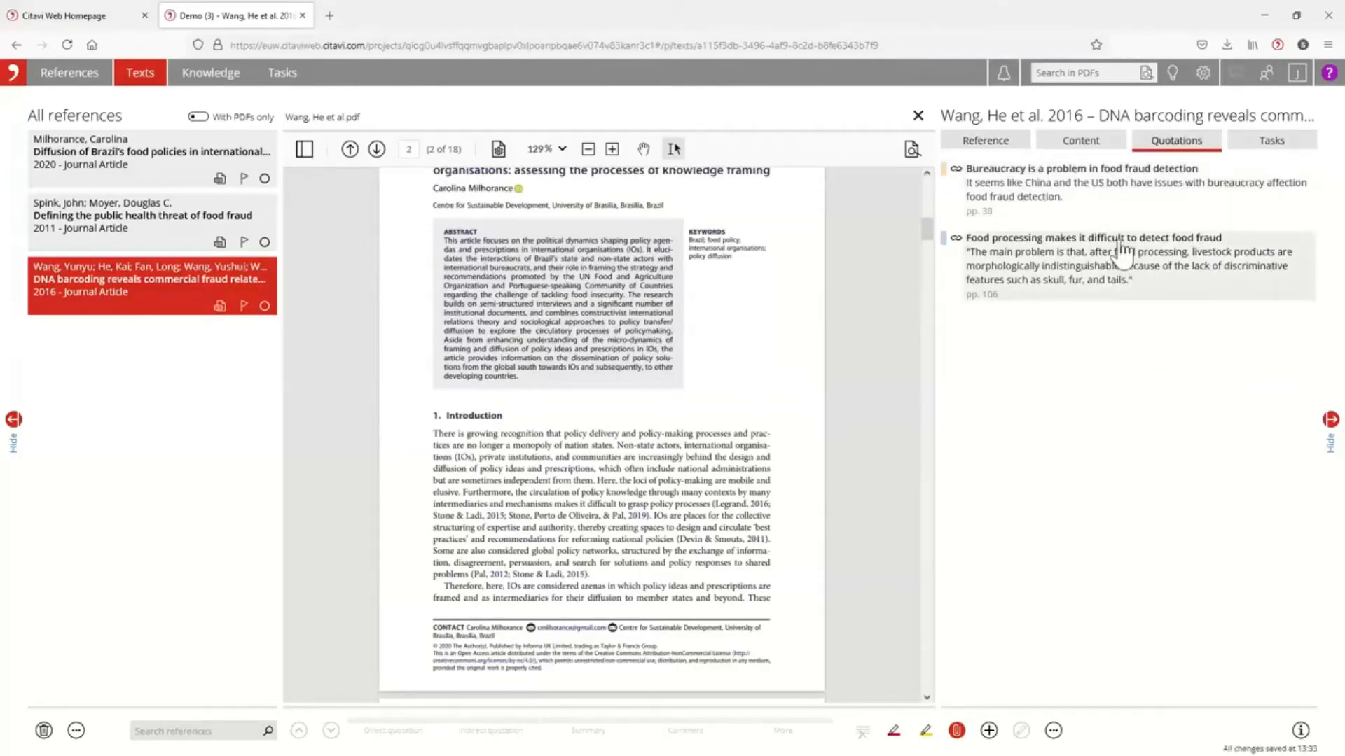
{"action": "left_click", "coordinate": [1071, 204]}
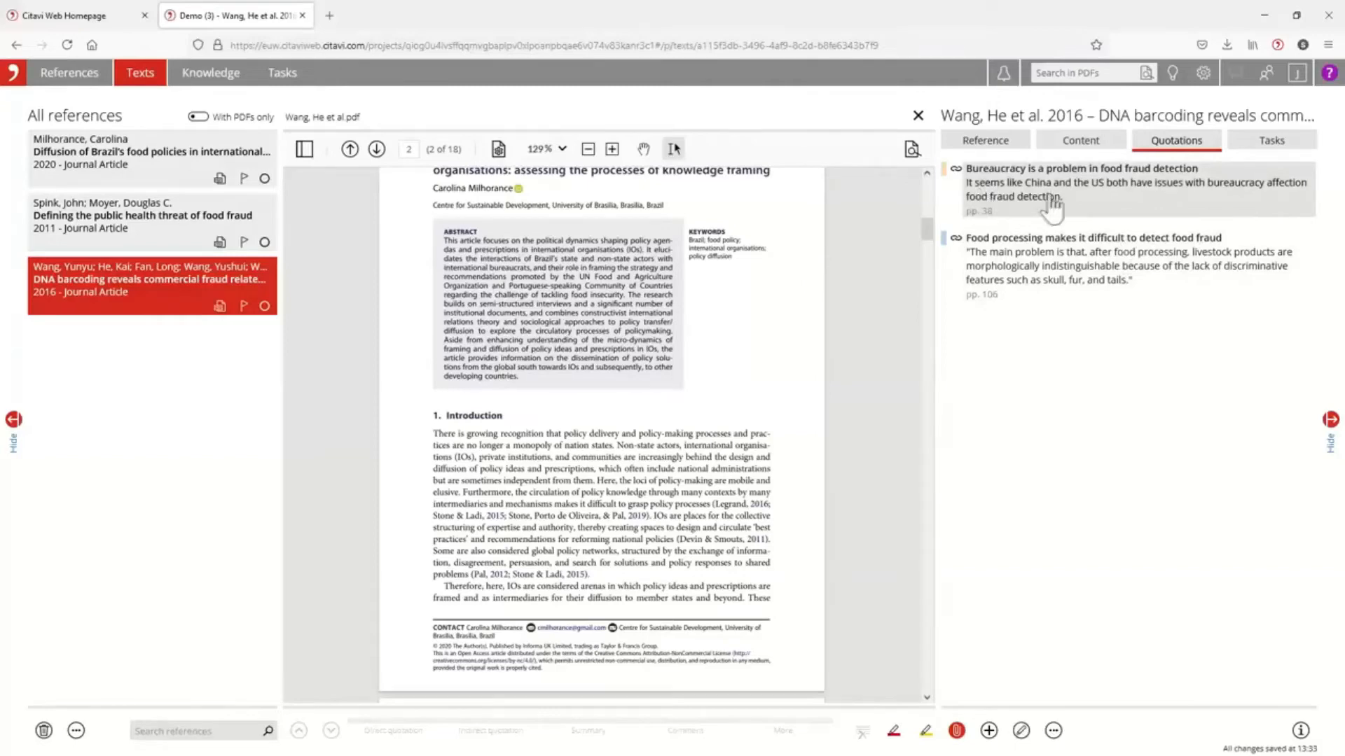
{"action": "left_click", "coordinate": [210, 75]}
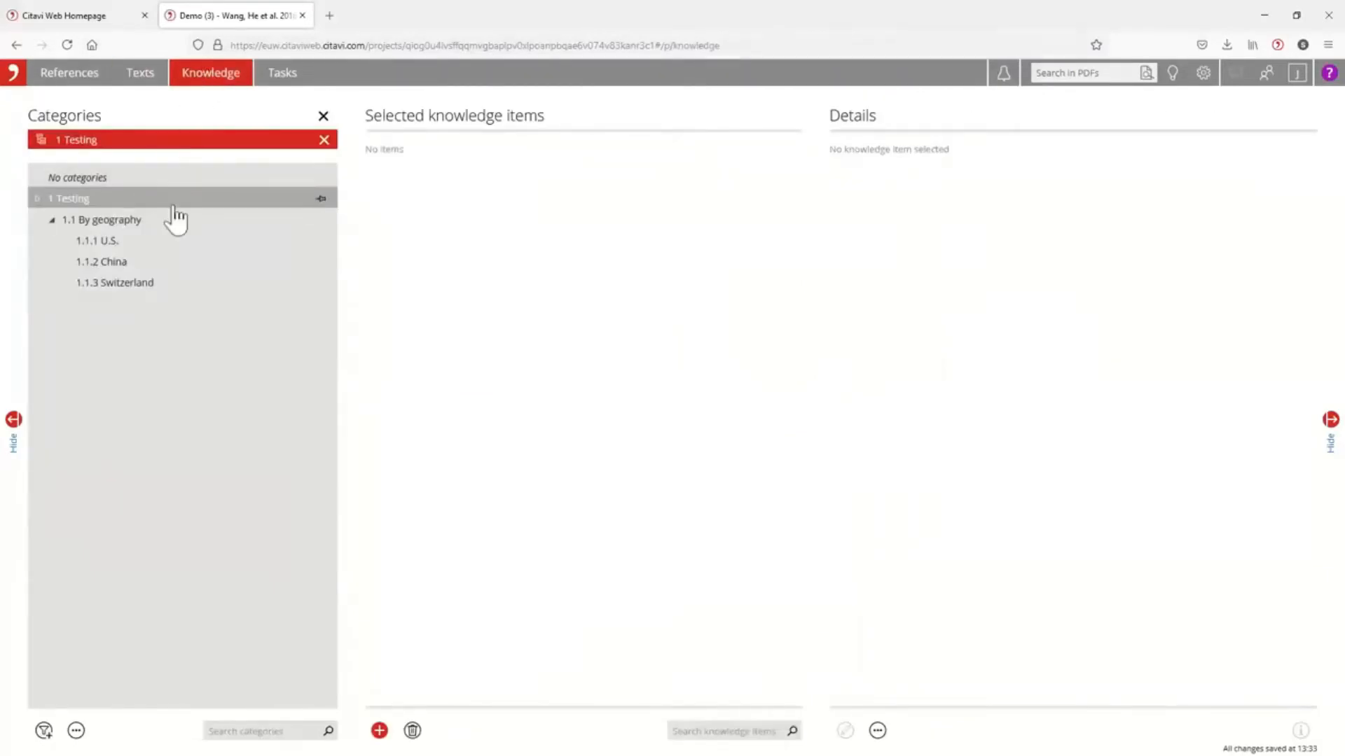
Show the uncategorized knowledge items, assign the bureaucracy comment to category 1 Testing, and dismiss the notification.
{"action": "left_click", "coordinate": [91, 179]}
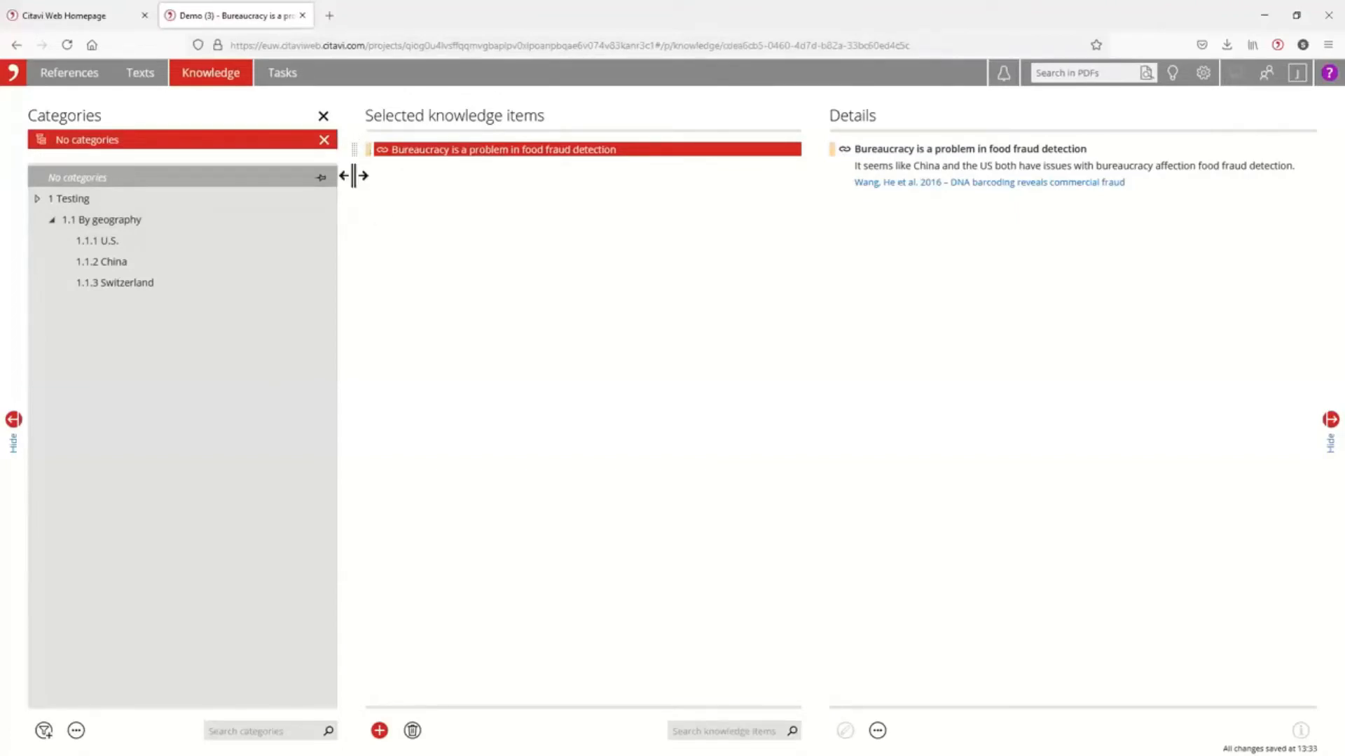
{"action": "left_click_drag", "start_coordinate": [355, 153], "coordinate": [73, 203]}
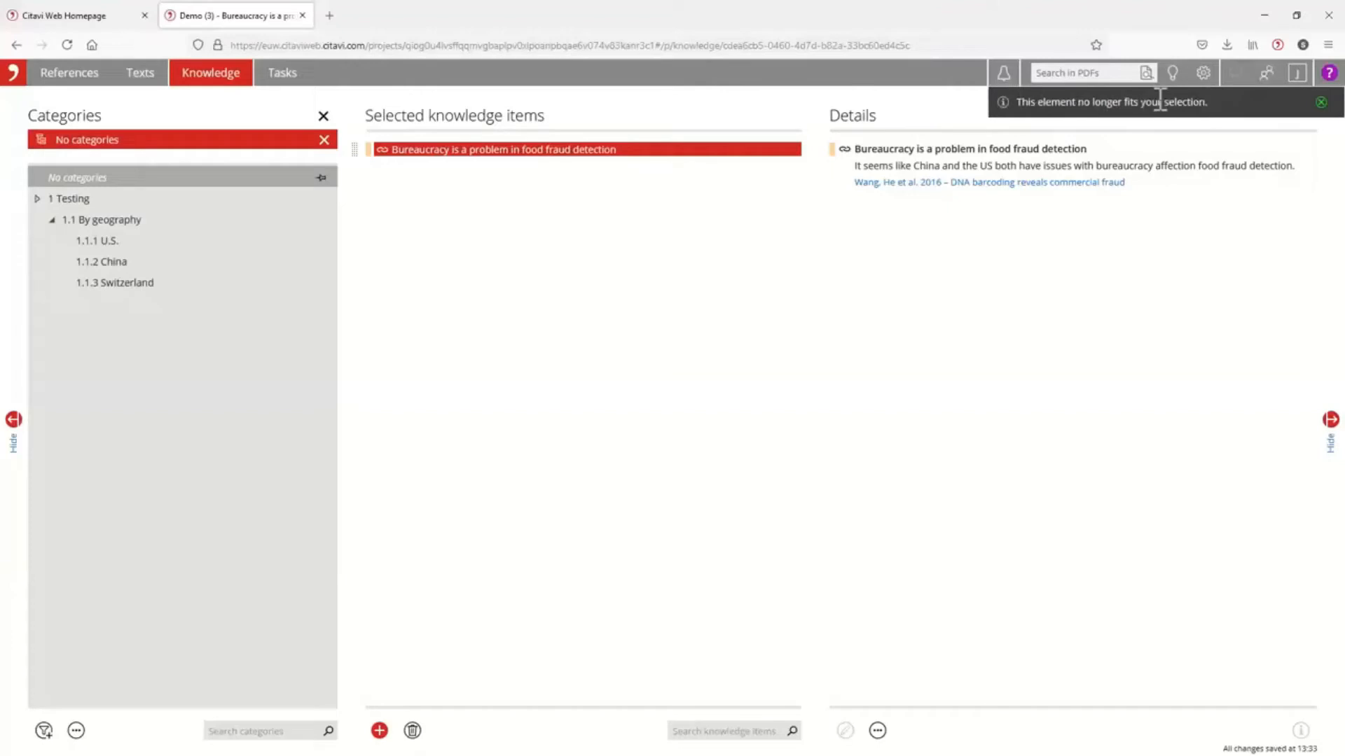
{"action": "left_click", "coordinate": [1320, 103]}
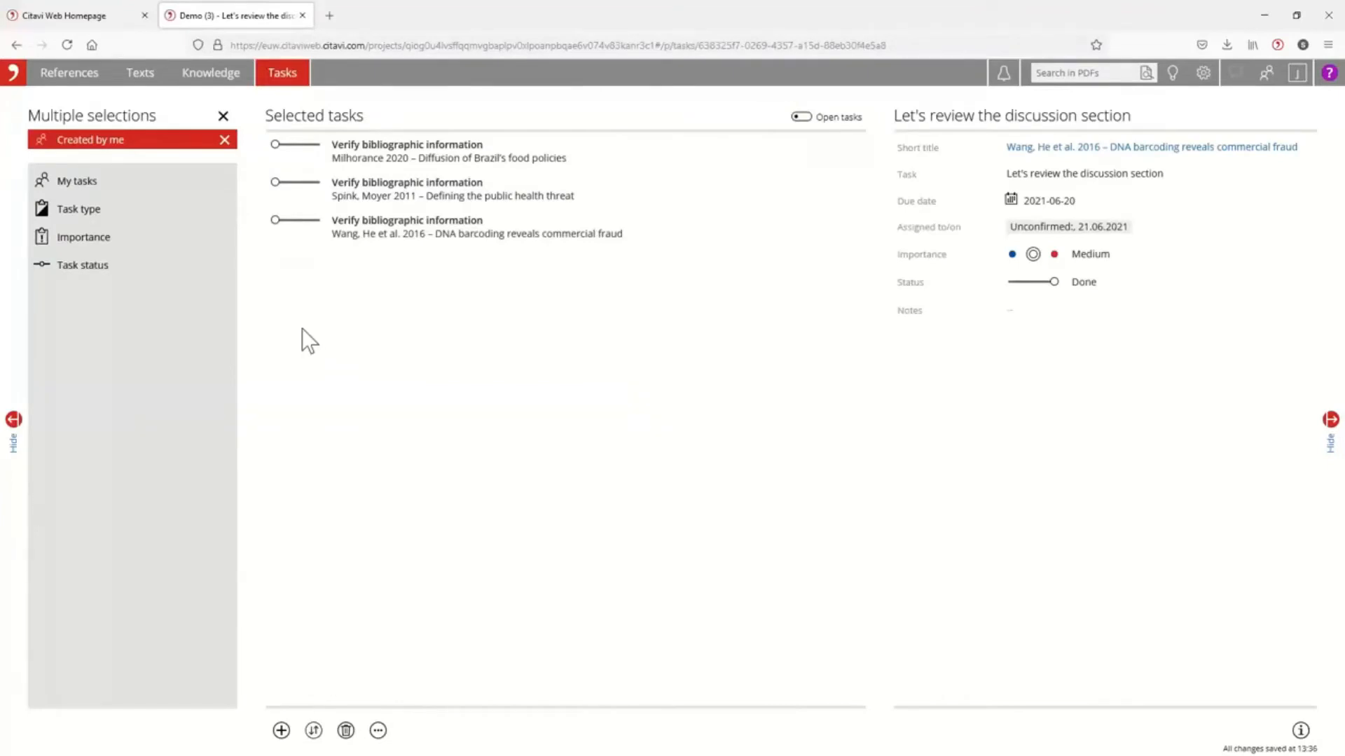
Return to the References workspace and expand the filter list to show more than the main options.
{"action": "left_click", "coordinate": [73, 77]}
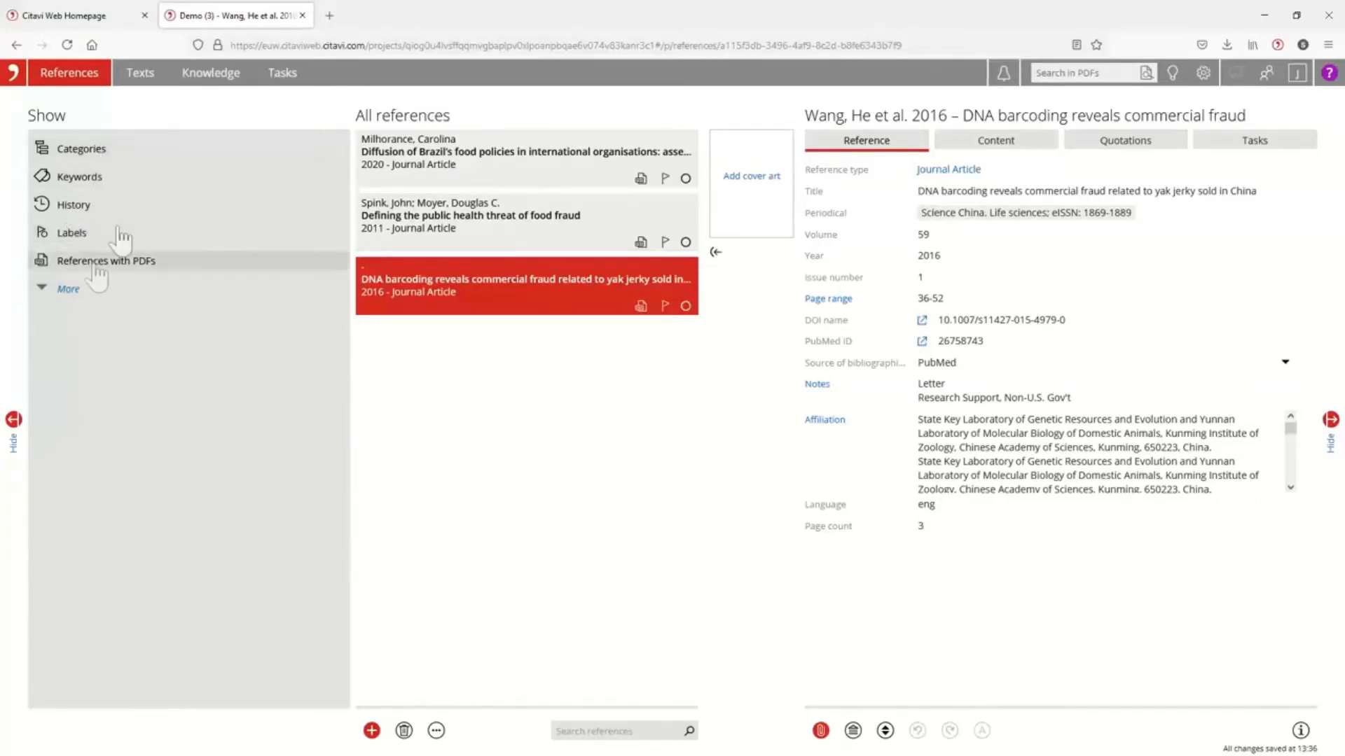
{"action": "left_click", "coordinate": [63, 289]}
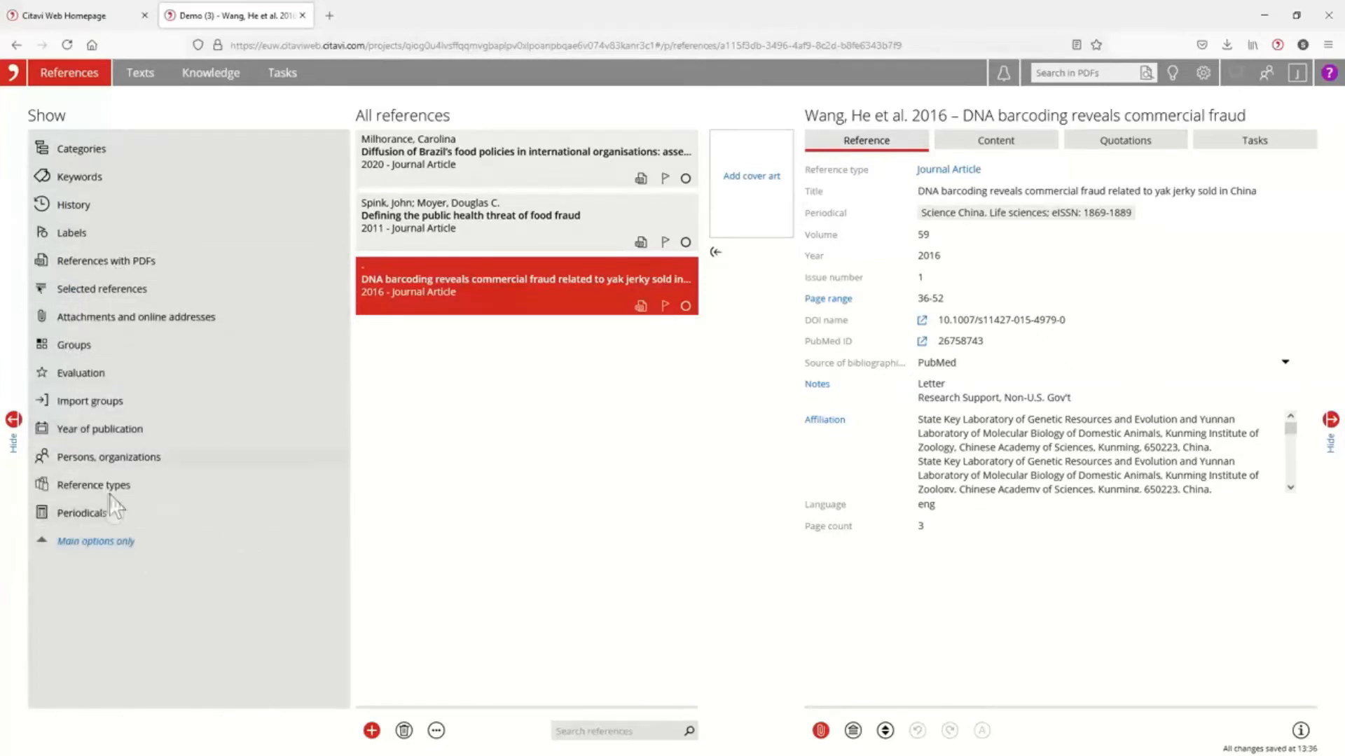
{"action": "left_click", "coordinate": [102, 549]}
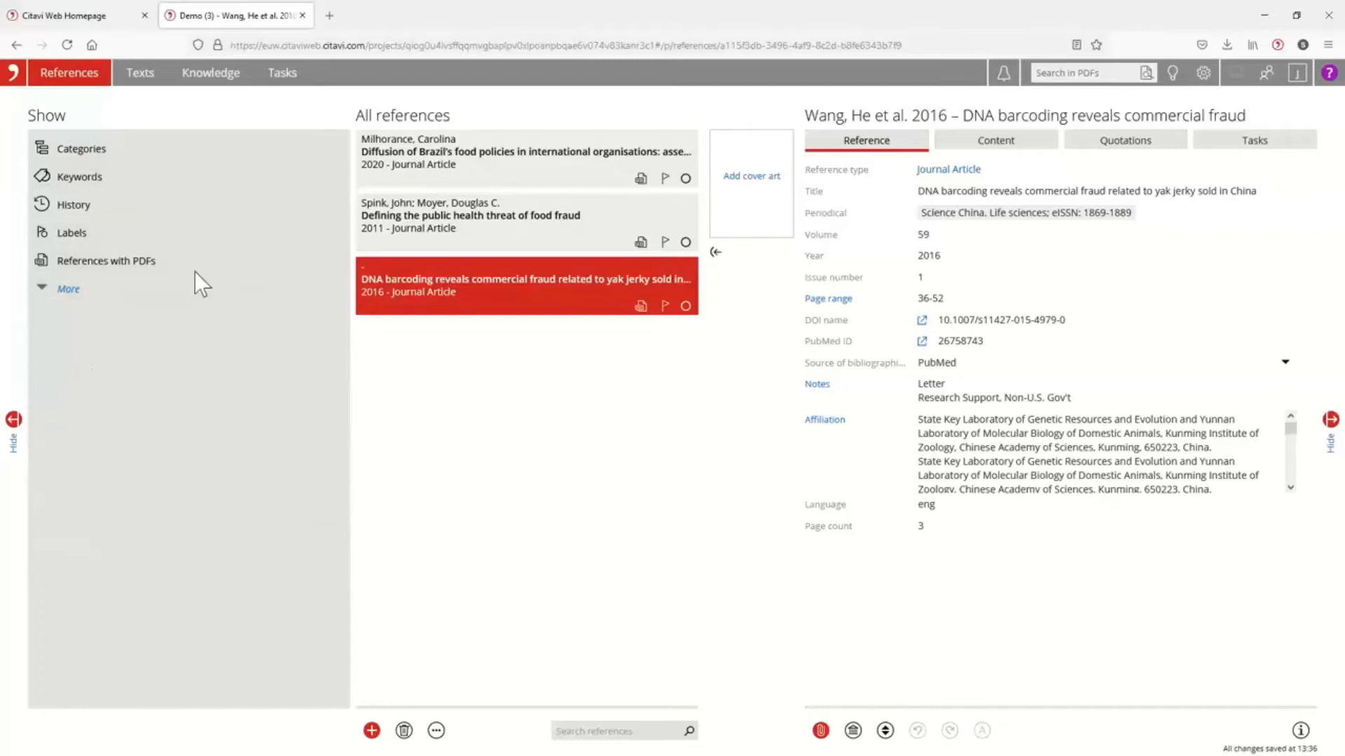
{"action": "left_click", "coordinate": [66, 288]}
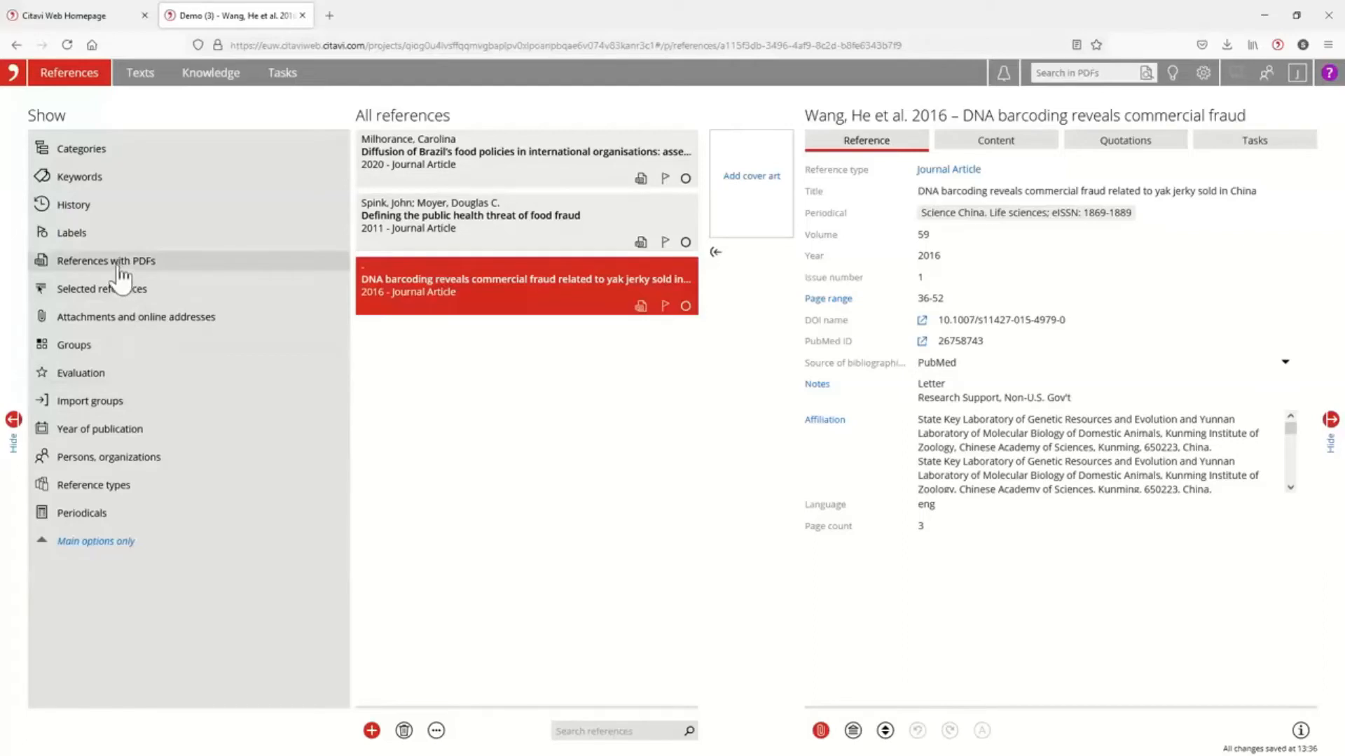
Expand the Testing and By geography categories and assign the yak jerky reference to 1.1.2 China.
{"action": "left_click", "coordinate": [82, 151]}
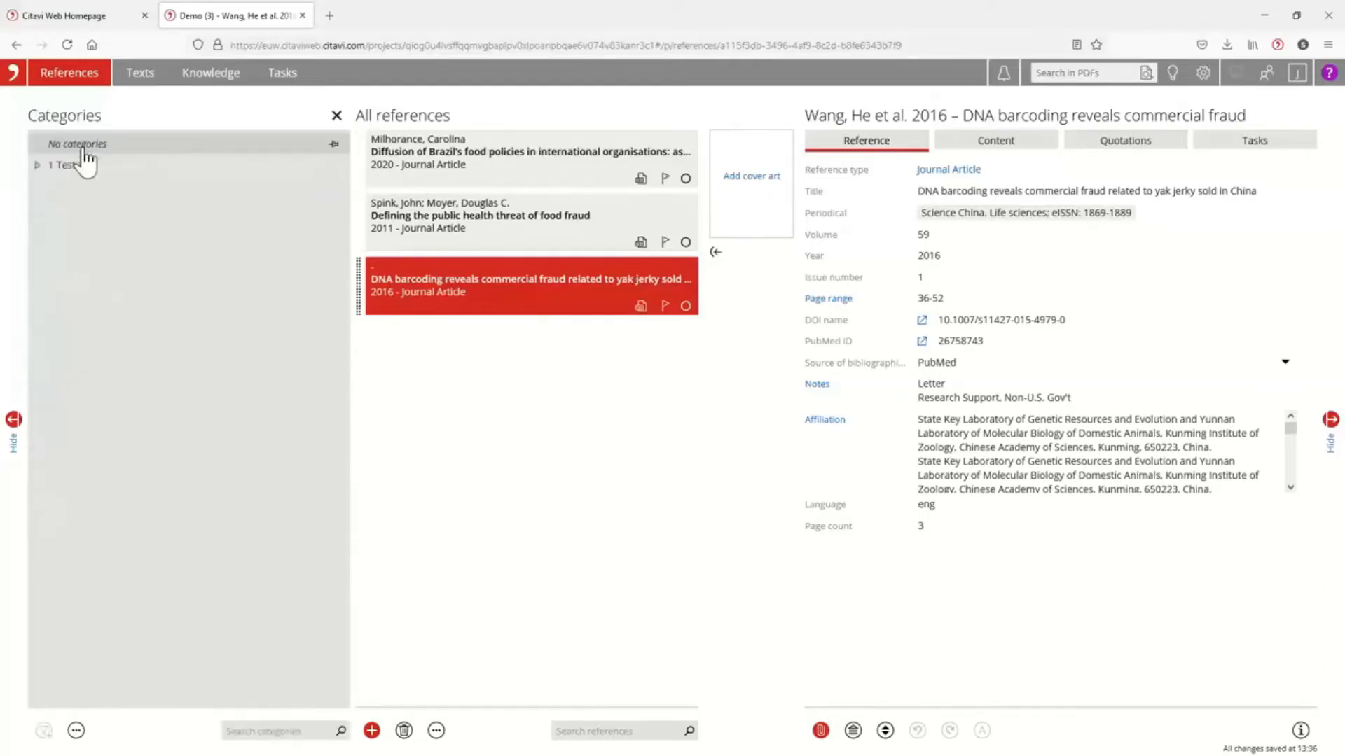
{"action": "left_click", "coordinate": [39, 166]}
{"action": "left_click", "coordinate": [50, 186]}
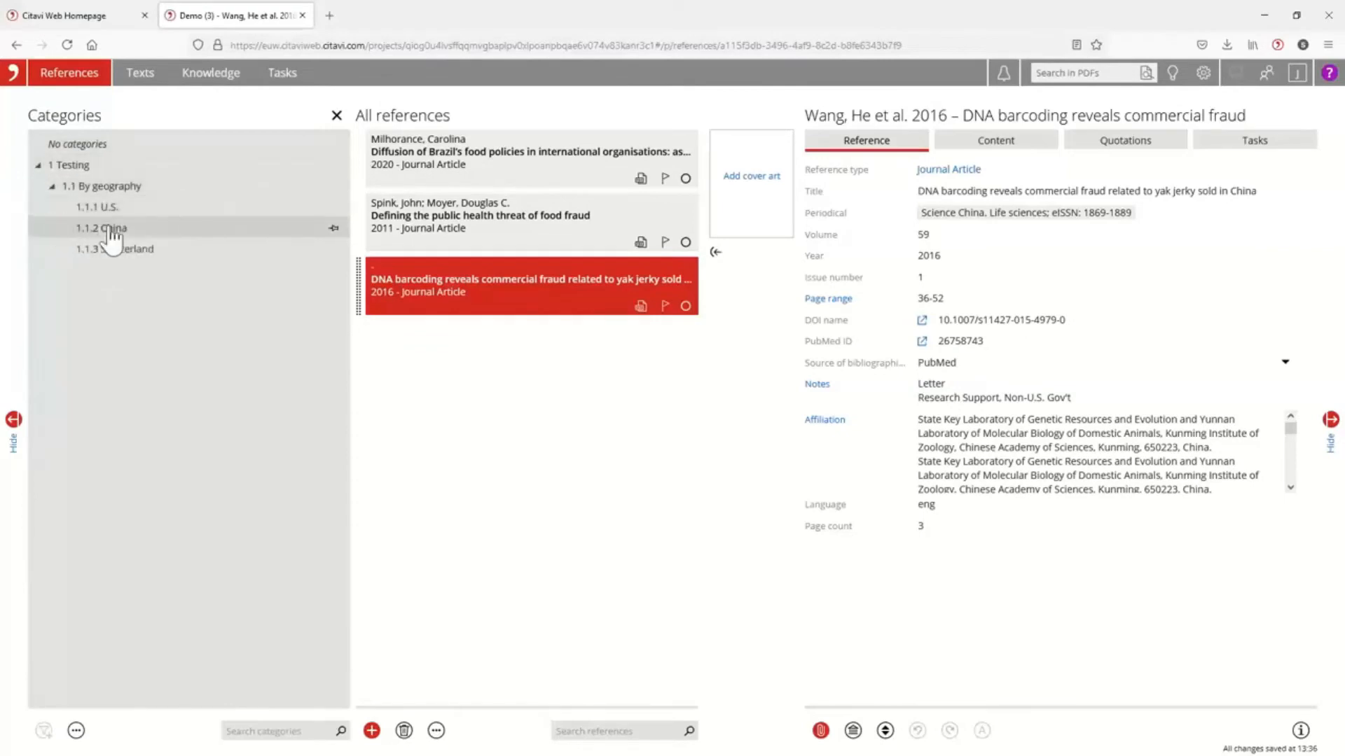
{"action": "left_click", "coordinate": [110, 229]}
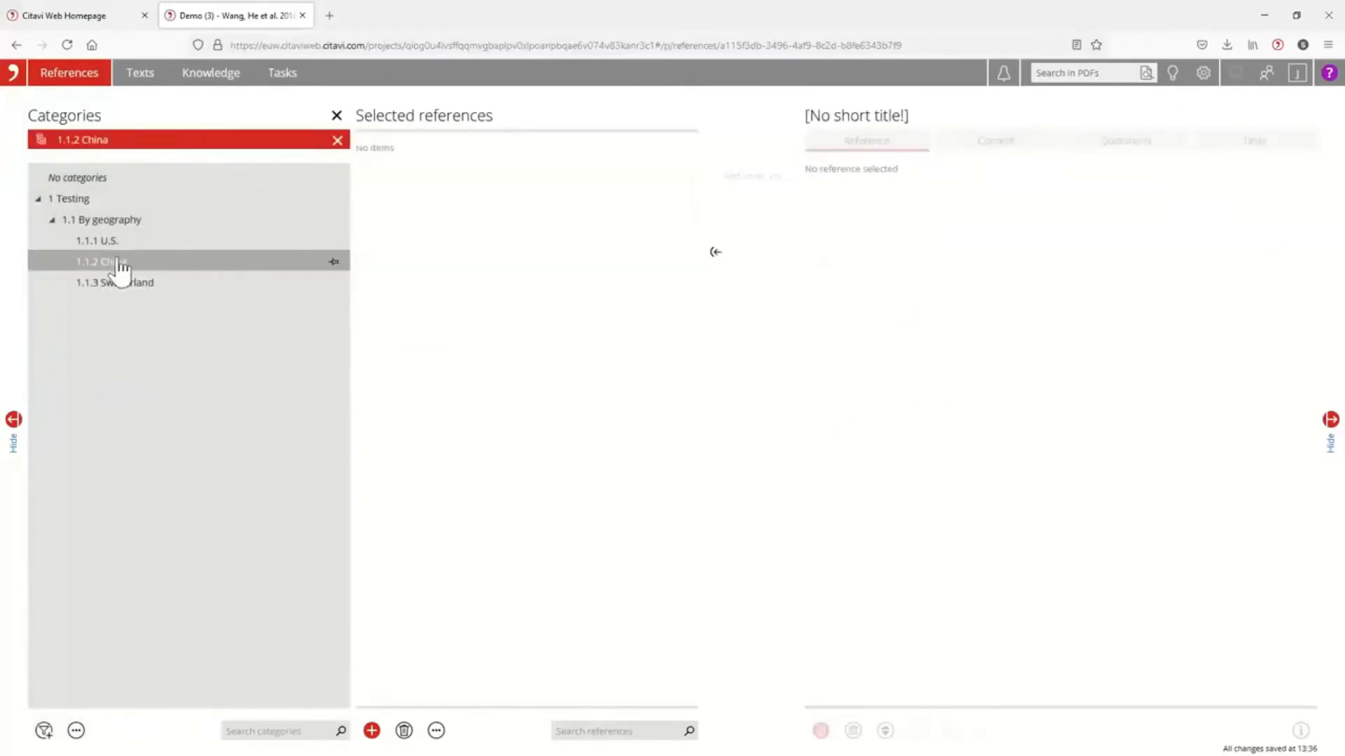
{"action": "left_click", "coordinate": [337, 140]}
{"action": "left_click", "coordinate": [378, 299]}
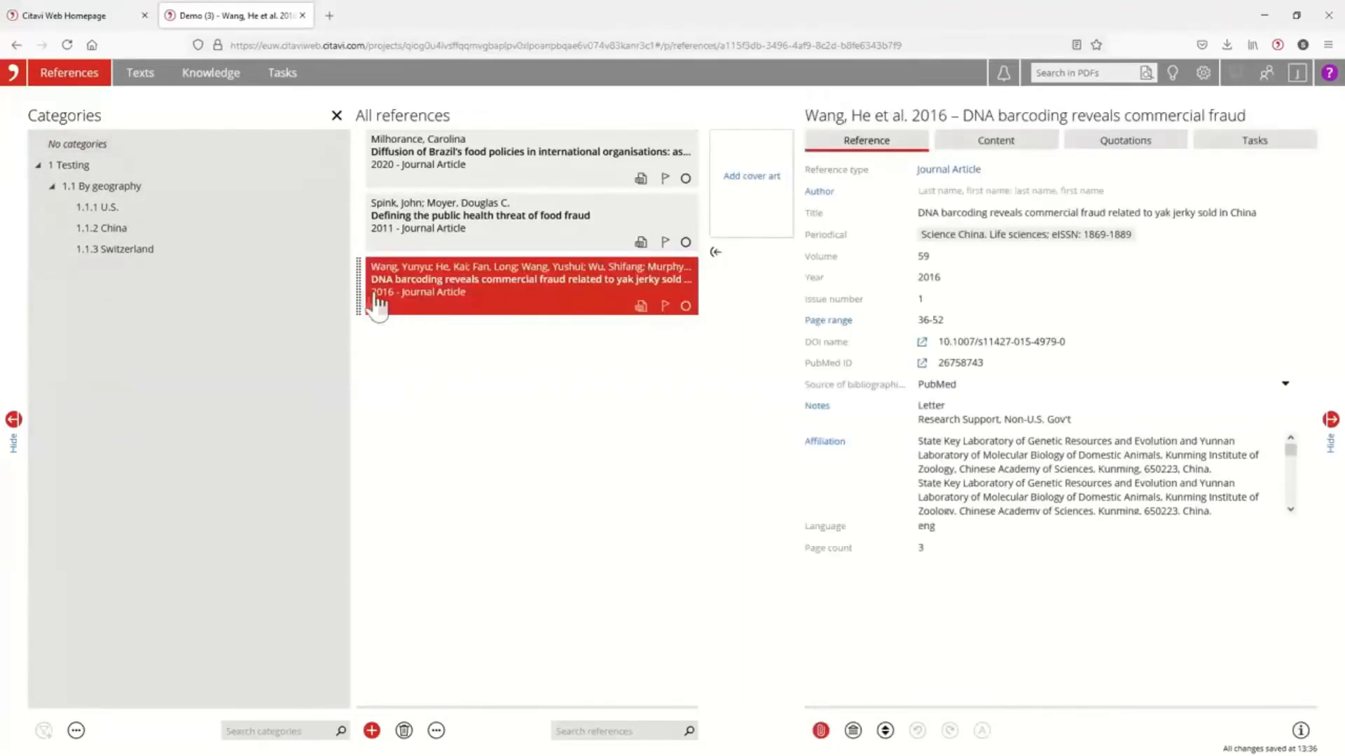
{"action": "left_click_drag", "start_coordinate": [360, 287], "coordinate": [130, 227]}
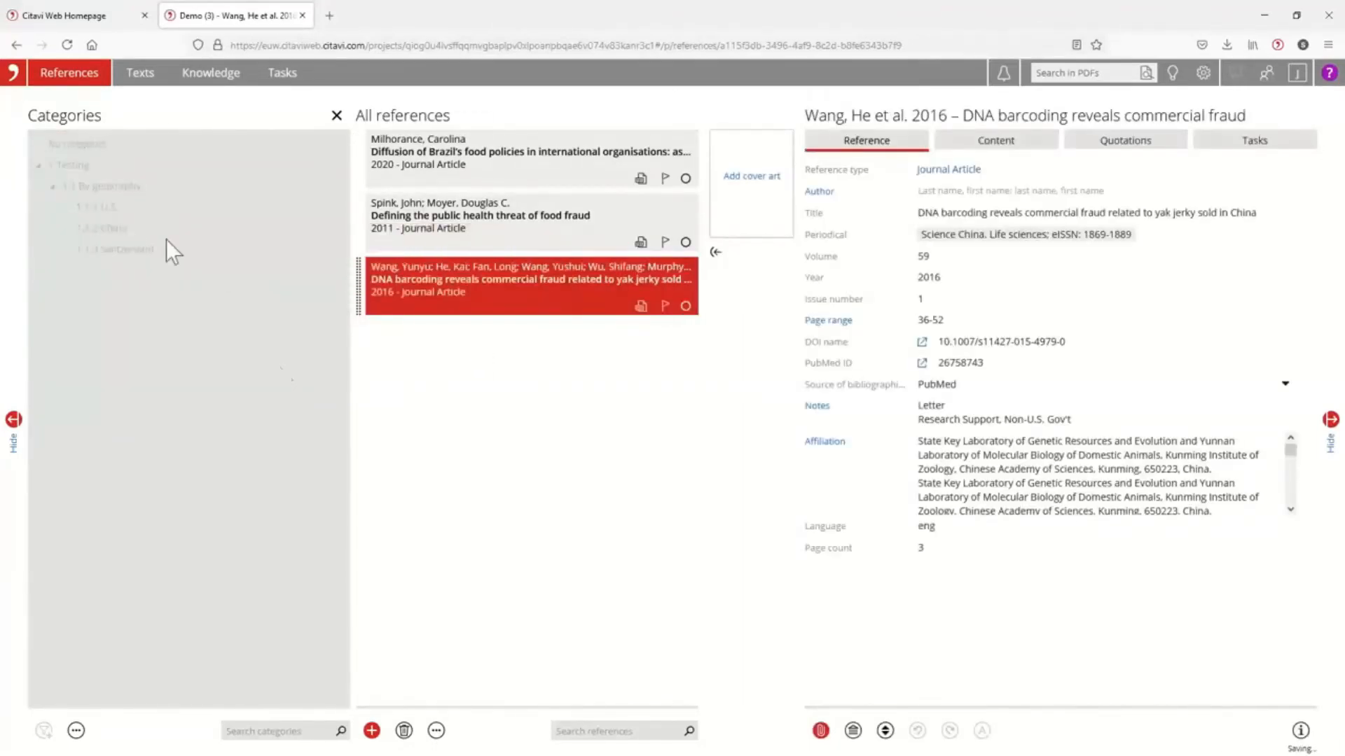
Assign the Brazil's food policies and public health threat of food fraud references together to category 1 Testing and close the category list.
{"action": "left_click", "coordinate": [447, 150]}
{"action": "left_click", "coordinate": [445, 231], "text": "ctrl"}
{"action": "left_click_drag", "start_coordinate": [369, 205], "coordinate": [85, 159]}
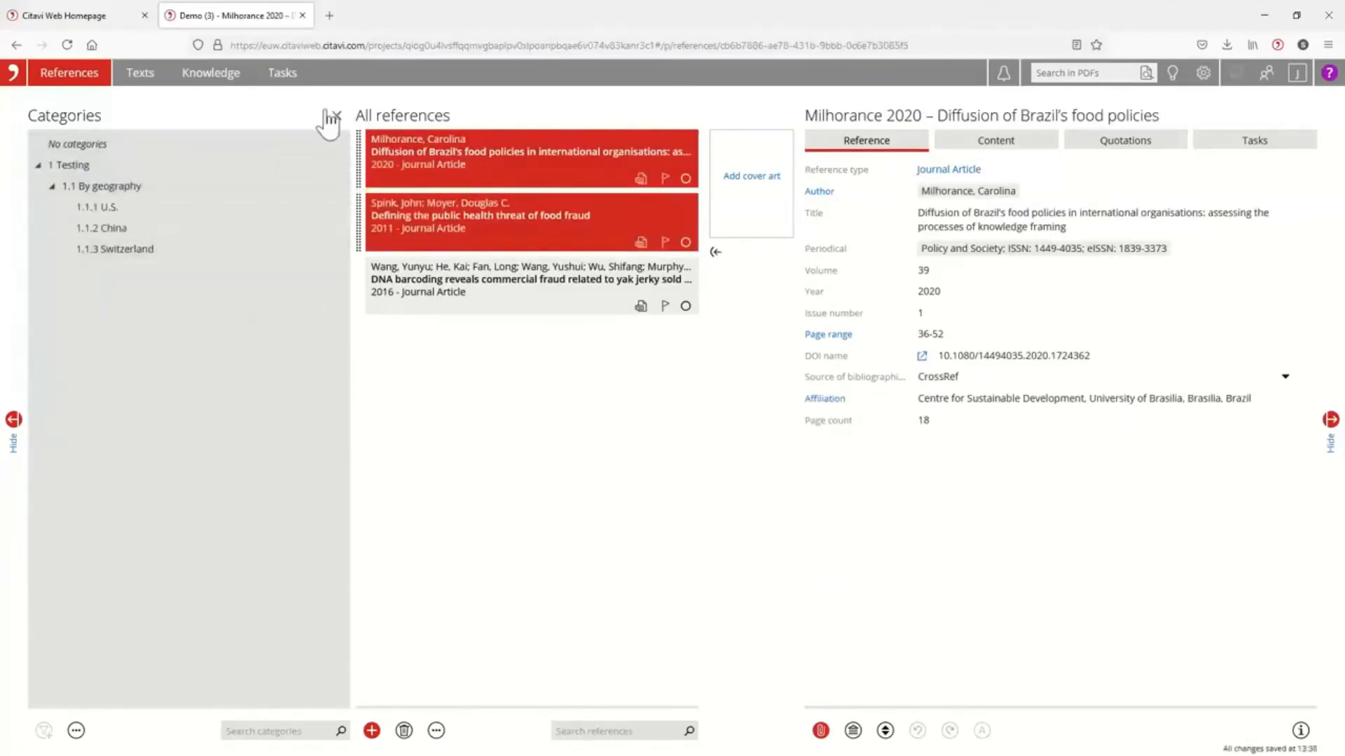
{"action": "left_click", "coordinate": [336, 116]}
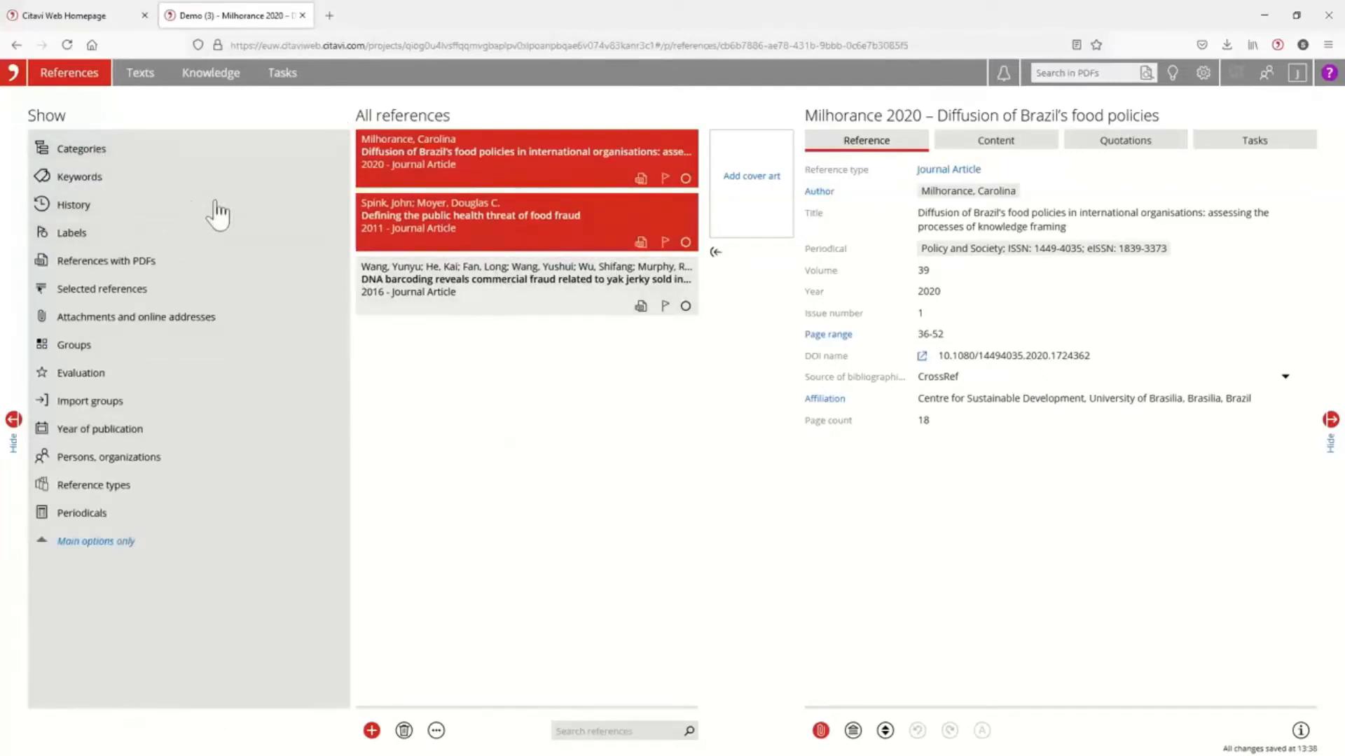
Filter the references by category 1.1.2 China, then clear the filter.
{"action": "left_click", "coordinate": [75, 150]}
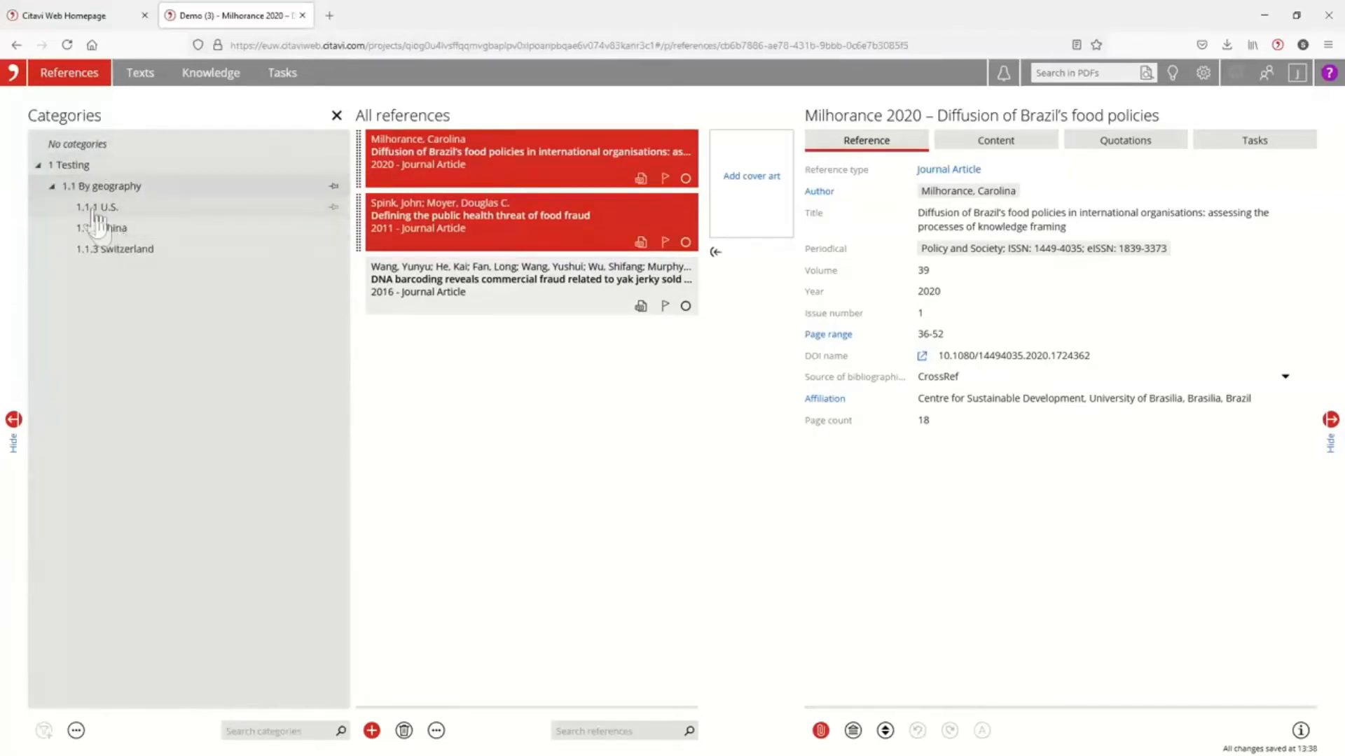
{"action": "left_click", "coordinate": [115, 236]}
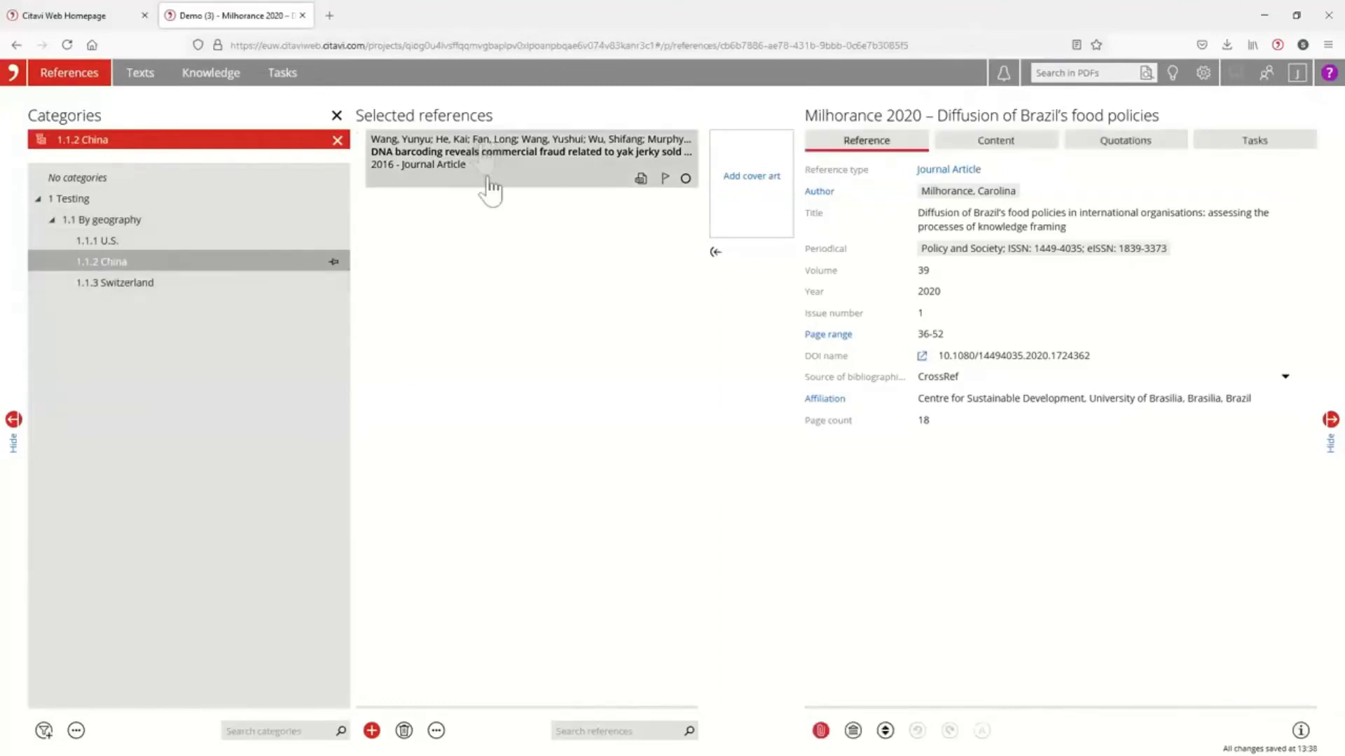
{"action": "left_click", "coordinate": [337, 140]}
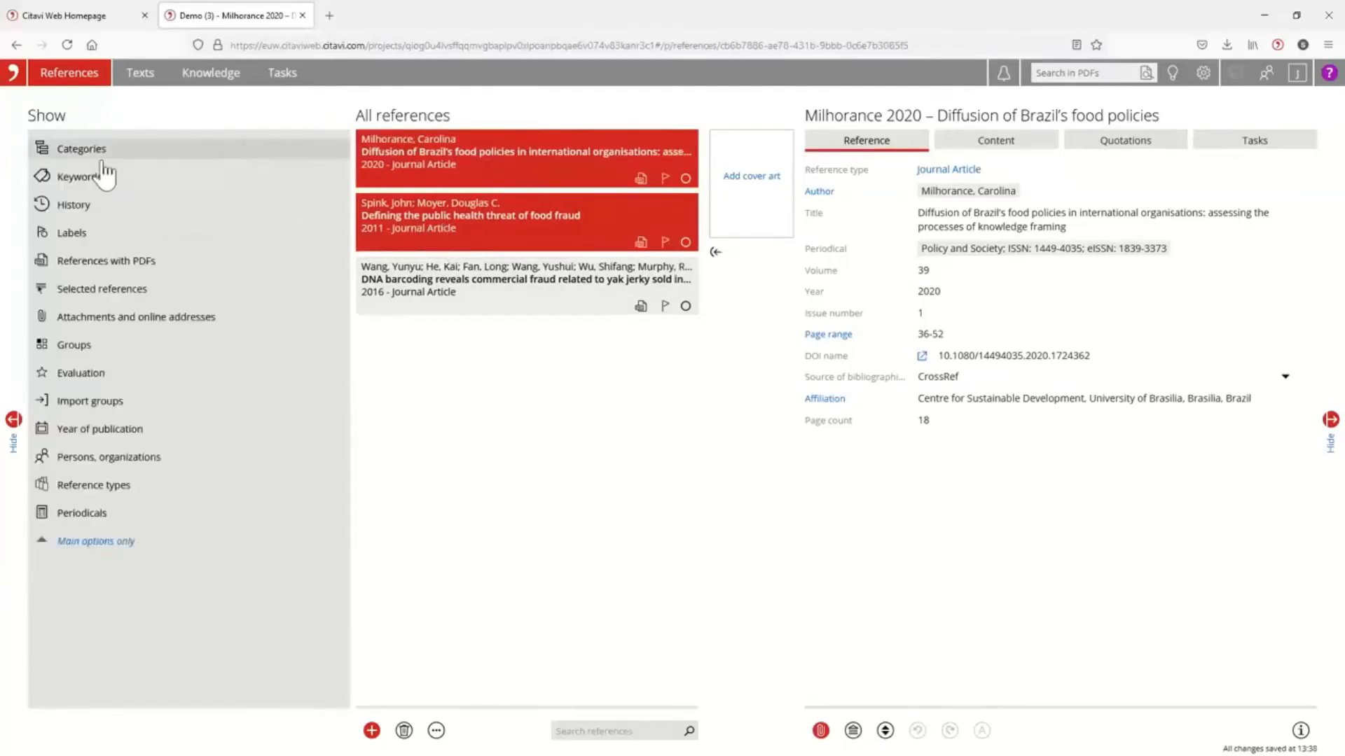
Filter the references by category 1 Testing and narrow the results to publications from this year and last year.
{"action": "left_click", "coordinate": [87, 148]}
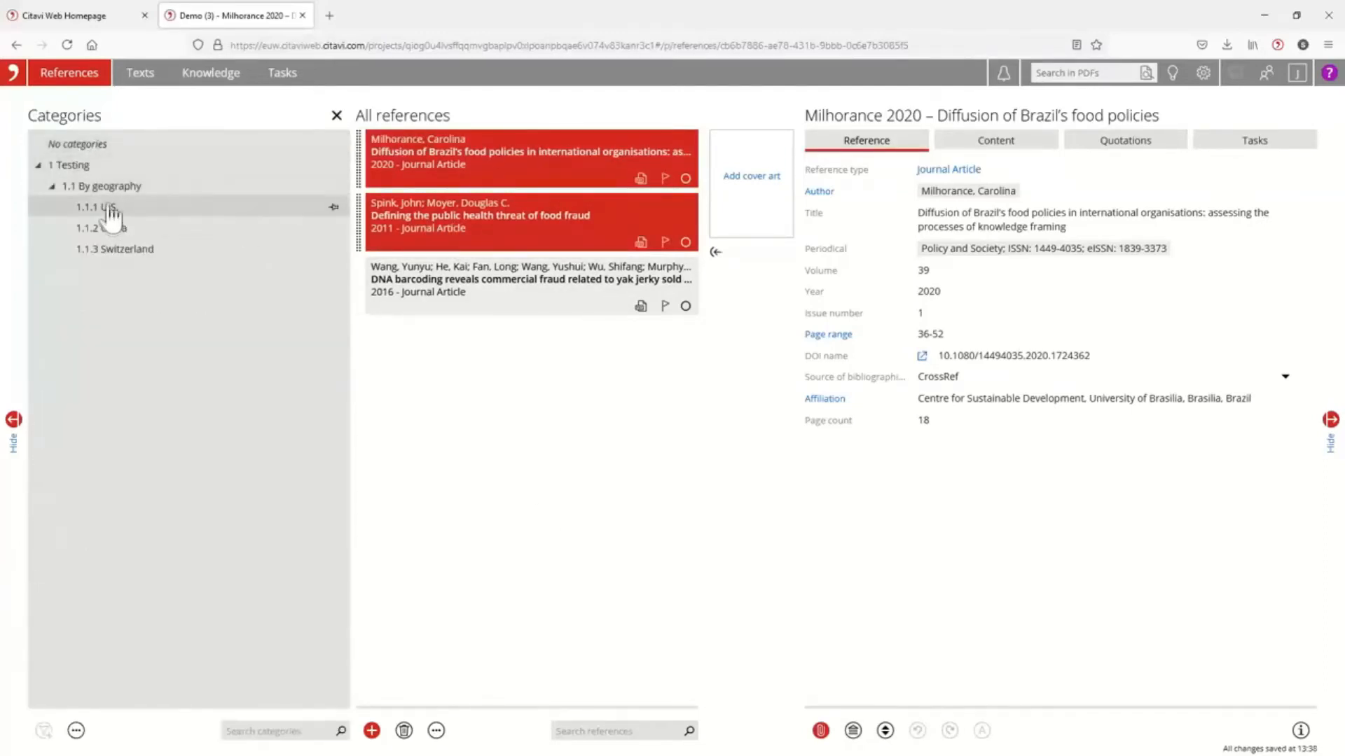
{"action": "left_click", "coordinate": [73, 166]}
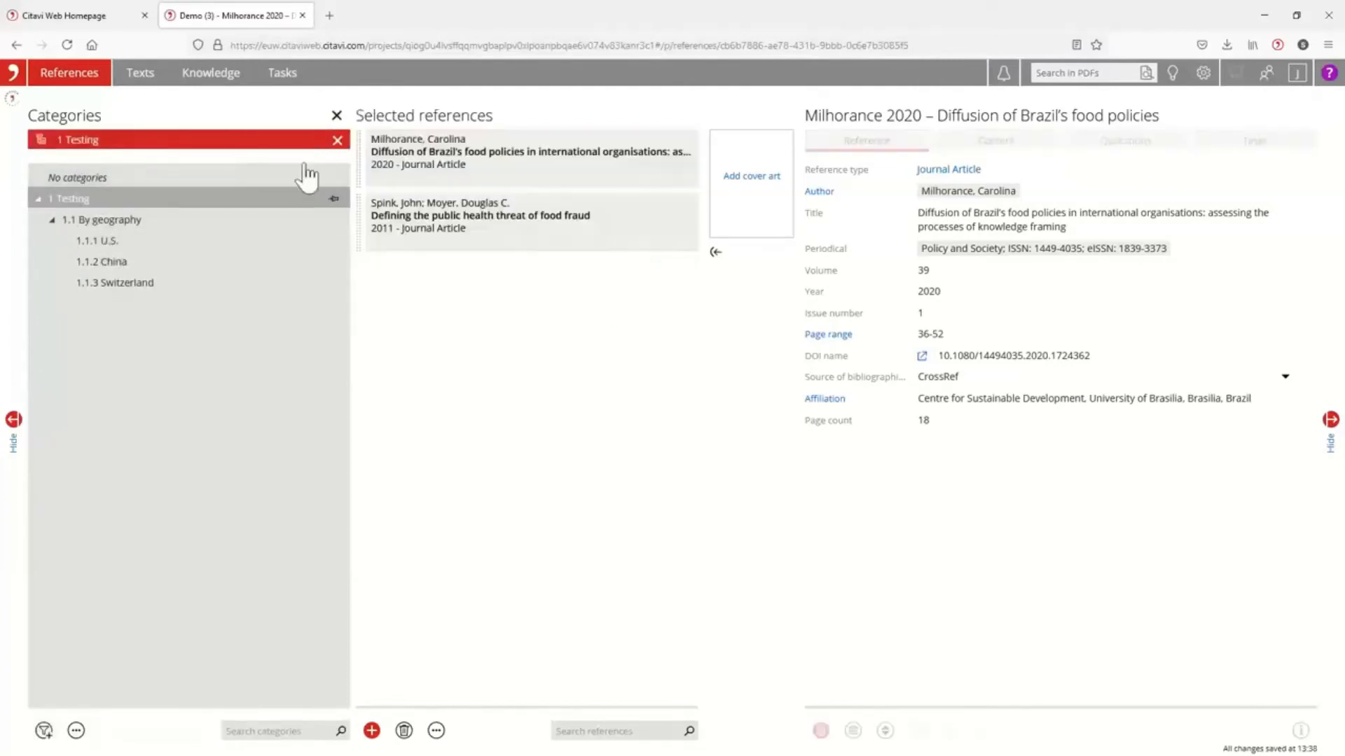
{"action": "left_click", "coordinate": [43, 730]}
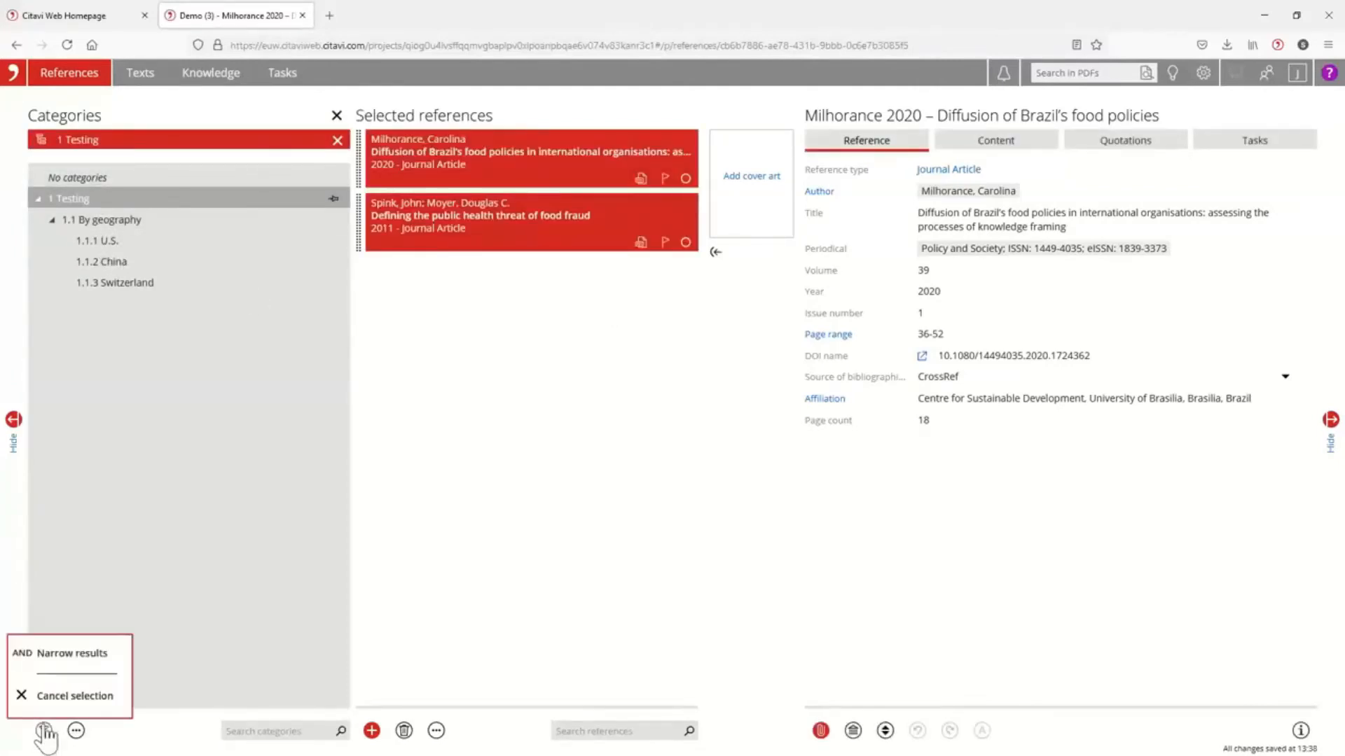
{"action": "left_click", "coordinate": [70, 654]}
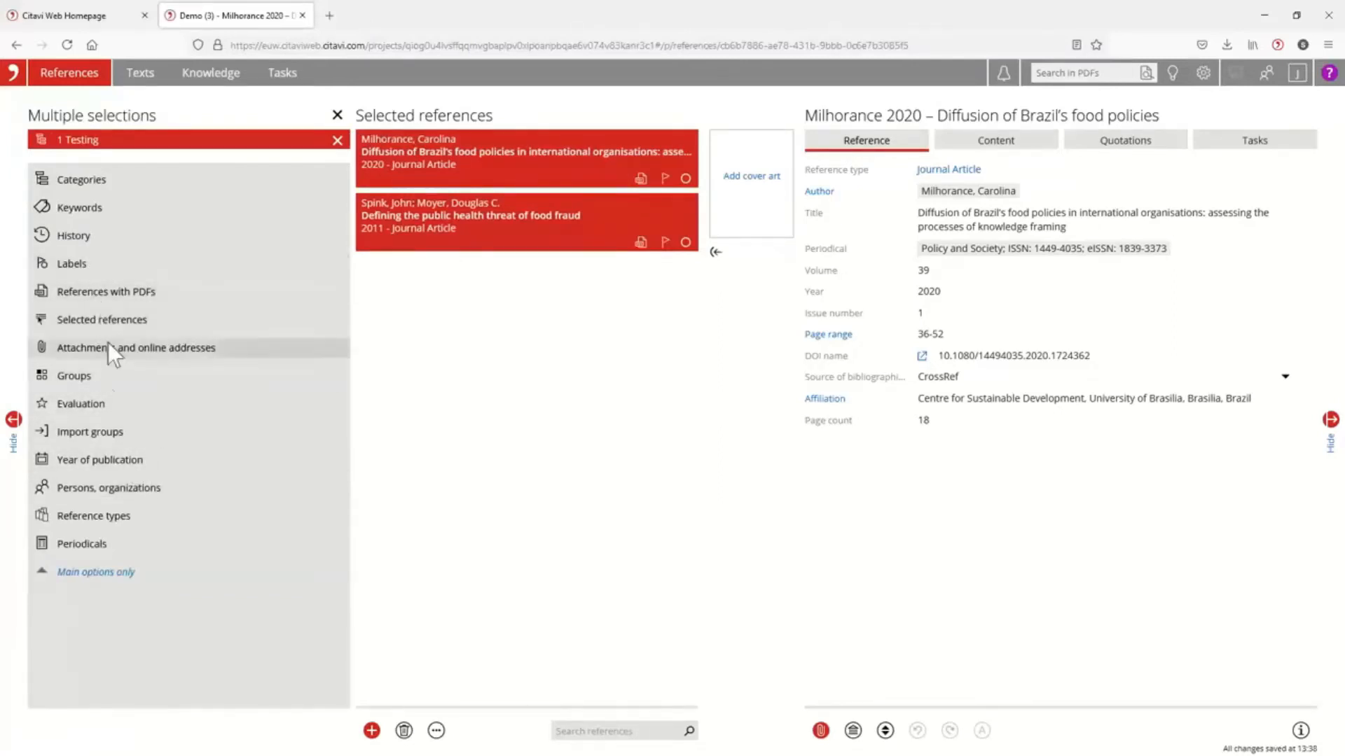
{"action": "left_click", "coordinate": [111, 462]}
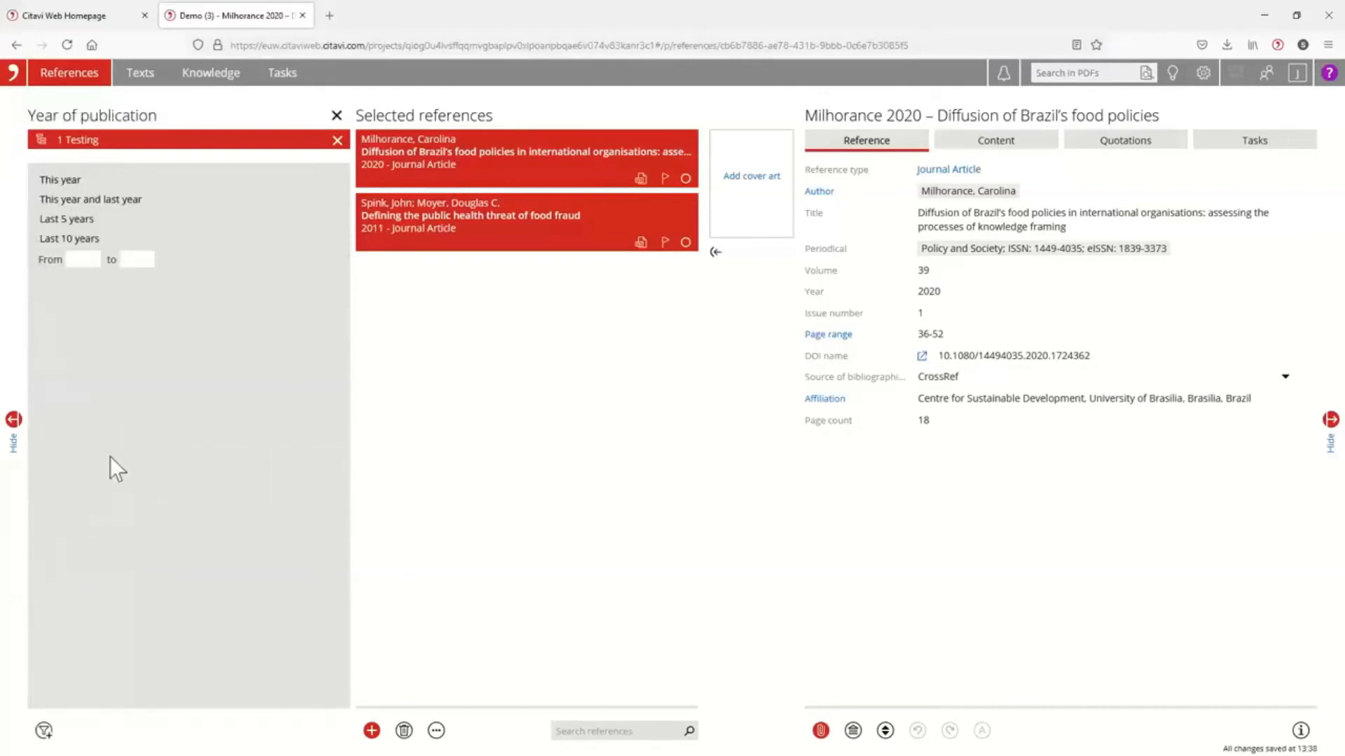
{"action": "left_click", "coordinate": [78, 200]}
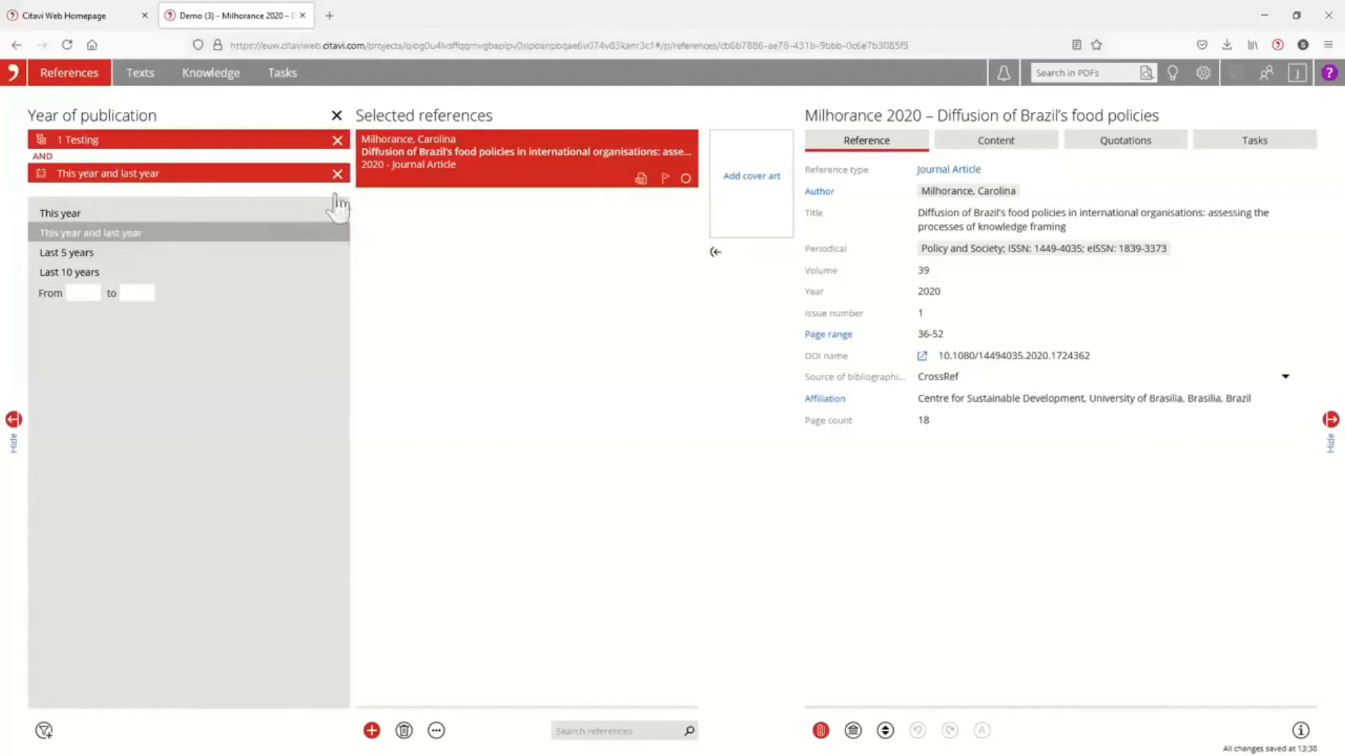
Remove the publication year and Testing category filters and return to the full list of filter options.
{"action": "left_click", "coordinate": [336, 174]}
{"action": "left_click", "coordinate": [337, 140]}
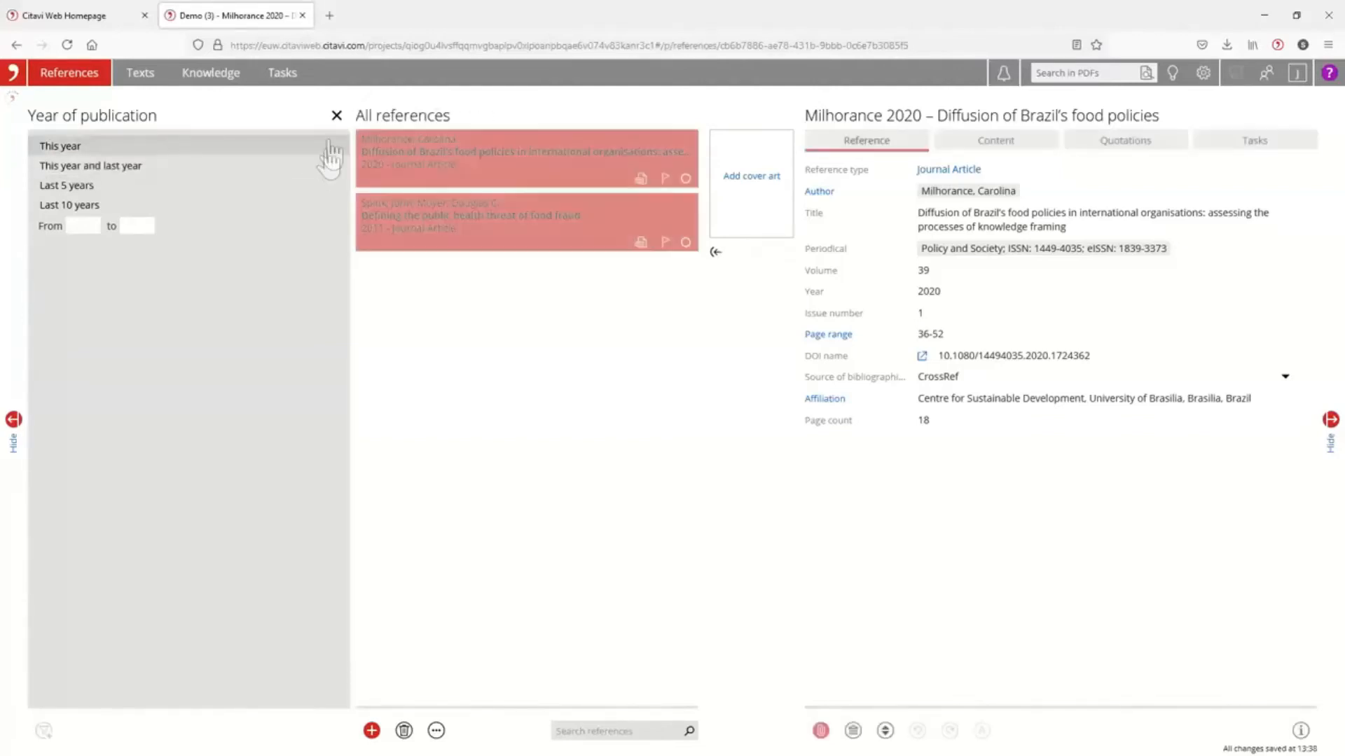
{"action": "left_click", "coordinate": [336, 116]}
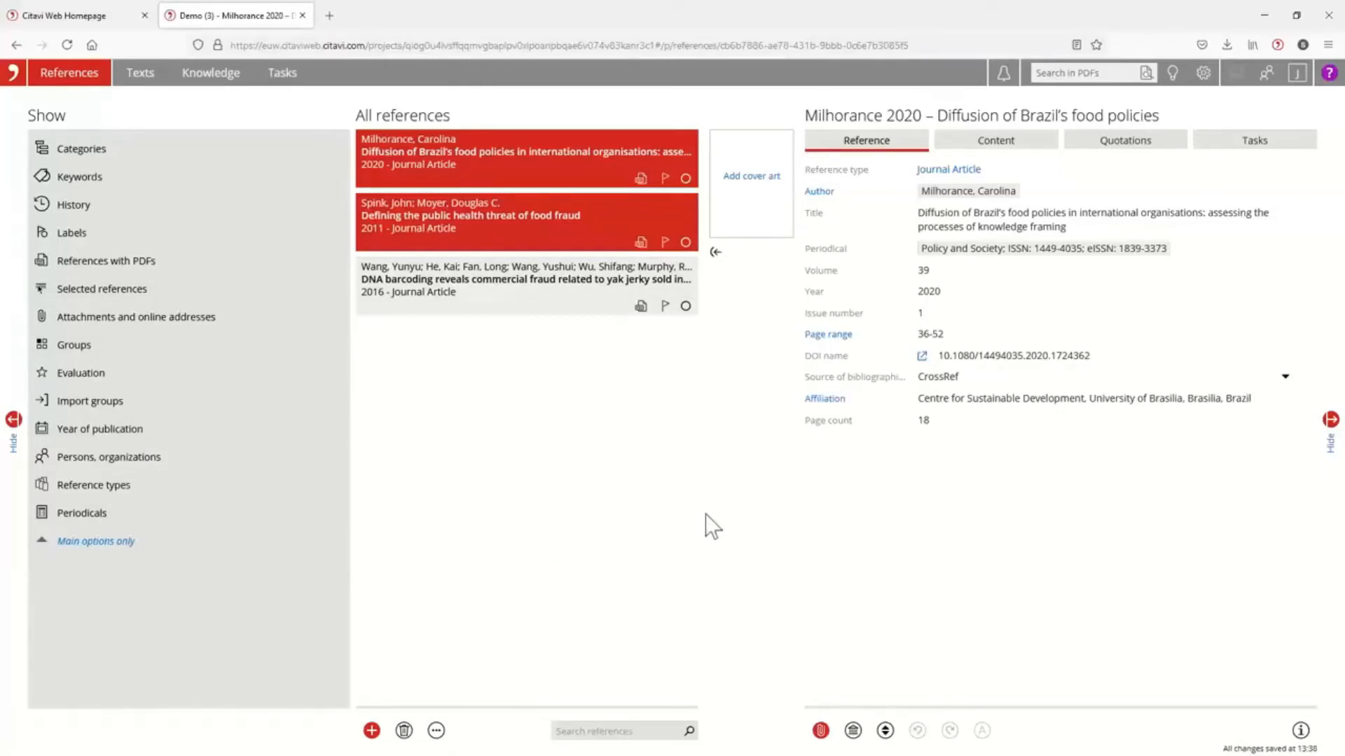
Search all project PDFs for "Yak", open the DNA barcoding article, and go through its successive matches.
{"action": "left_click", "coordinate": [1051, 75]}
{"action": "type", "text": "y"}
{"action": "key", "text": "Return"}
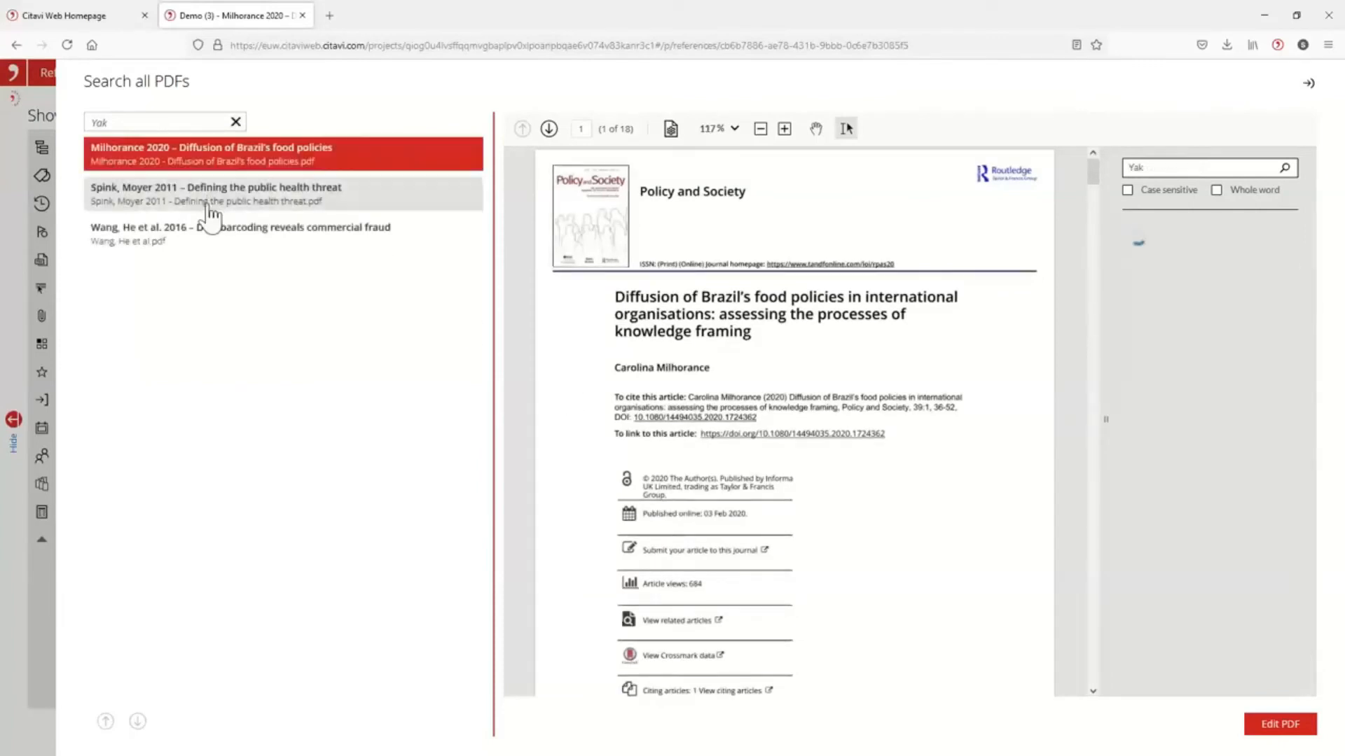
{"action": "left_click", "coordinate": [201, 240]}
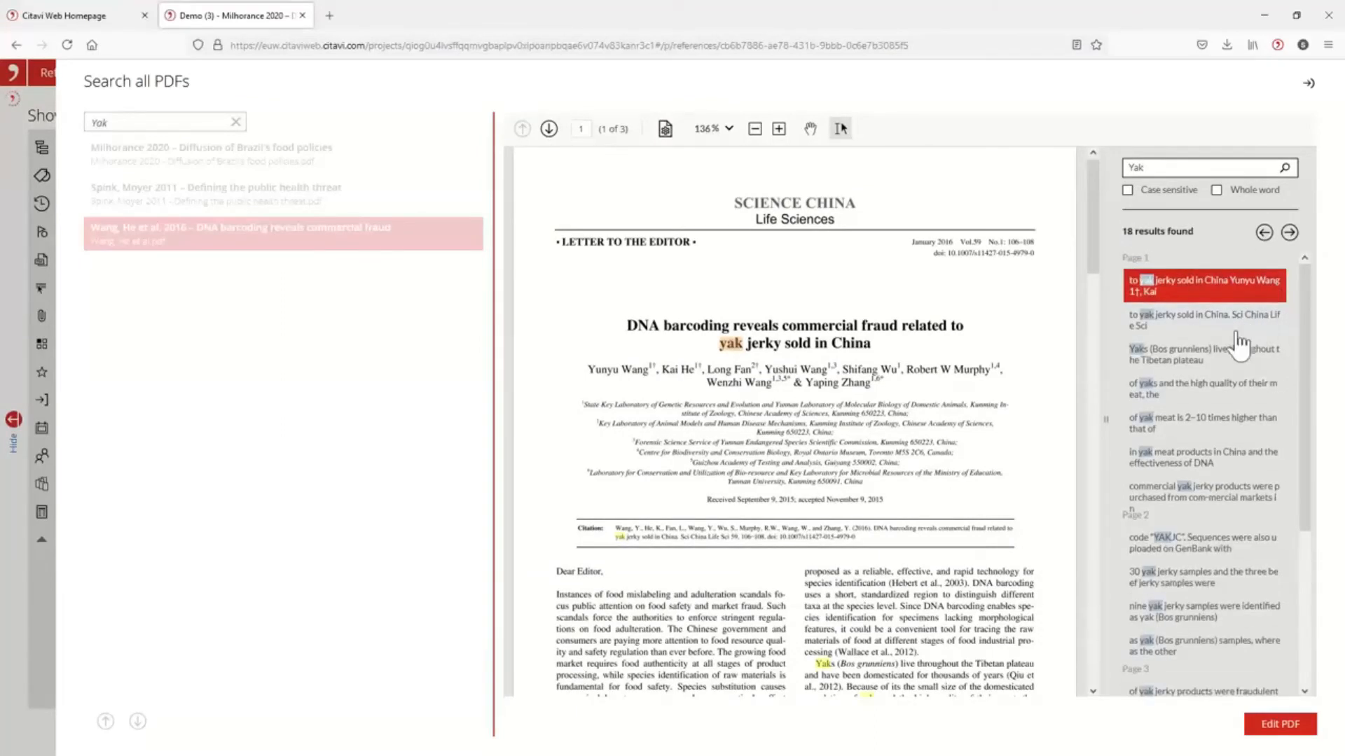
{"action": "left_click", "coordinate": [1290, 234]}
{"action": "left_click", "coordinate": [1290, 234]}
{"action": "left_click", "coordinate": [1290, 234]}
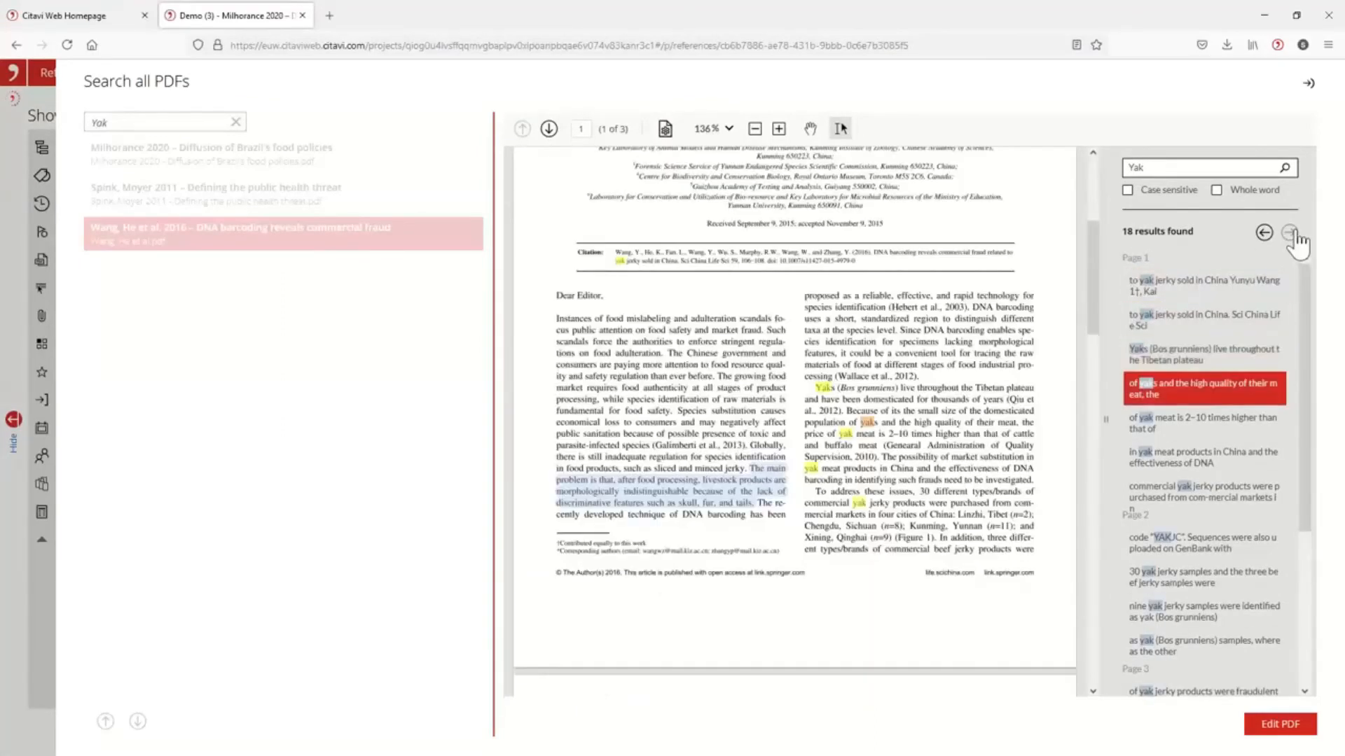
{"action": "left_click", "coordinate": [1290, 234]}
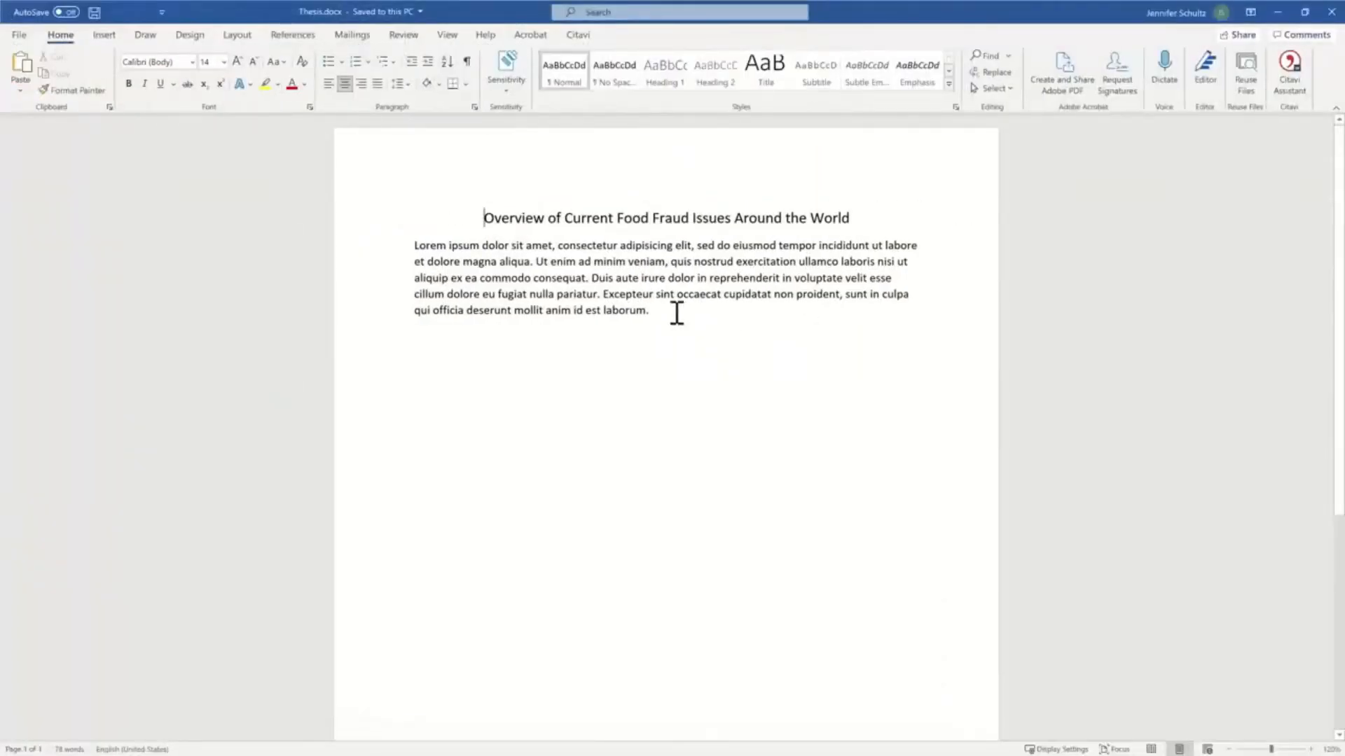
Switch to the Thesis.docx document in Word, search the Office add-in store for "citavi", and close the store.
{"action": "left_click", "coordinate": [662, 312]}
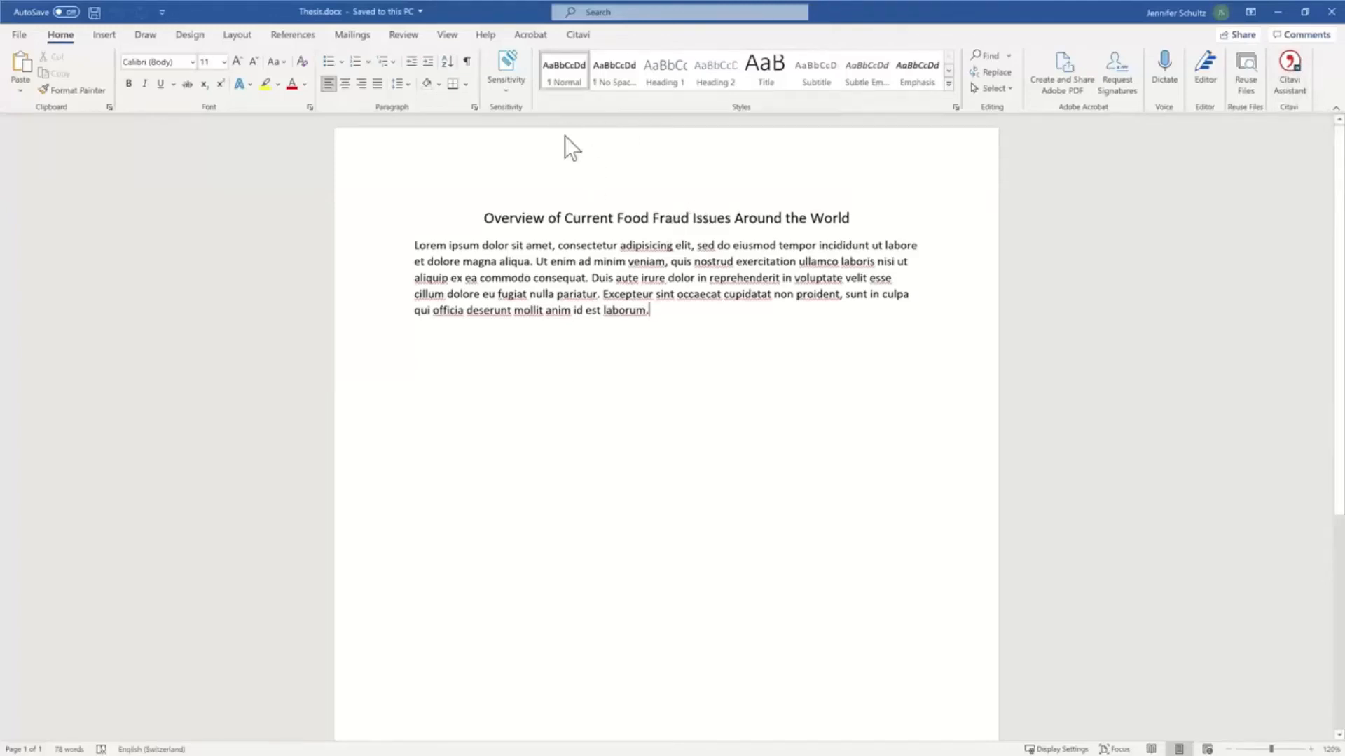
{"action": "left_click", "coordinate": [113, 33]}
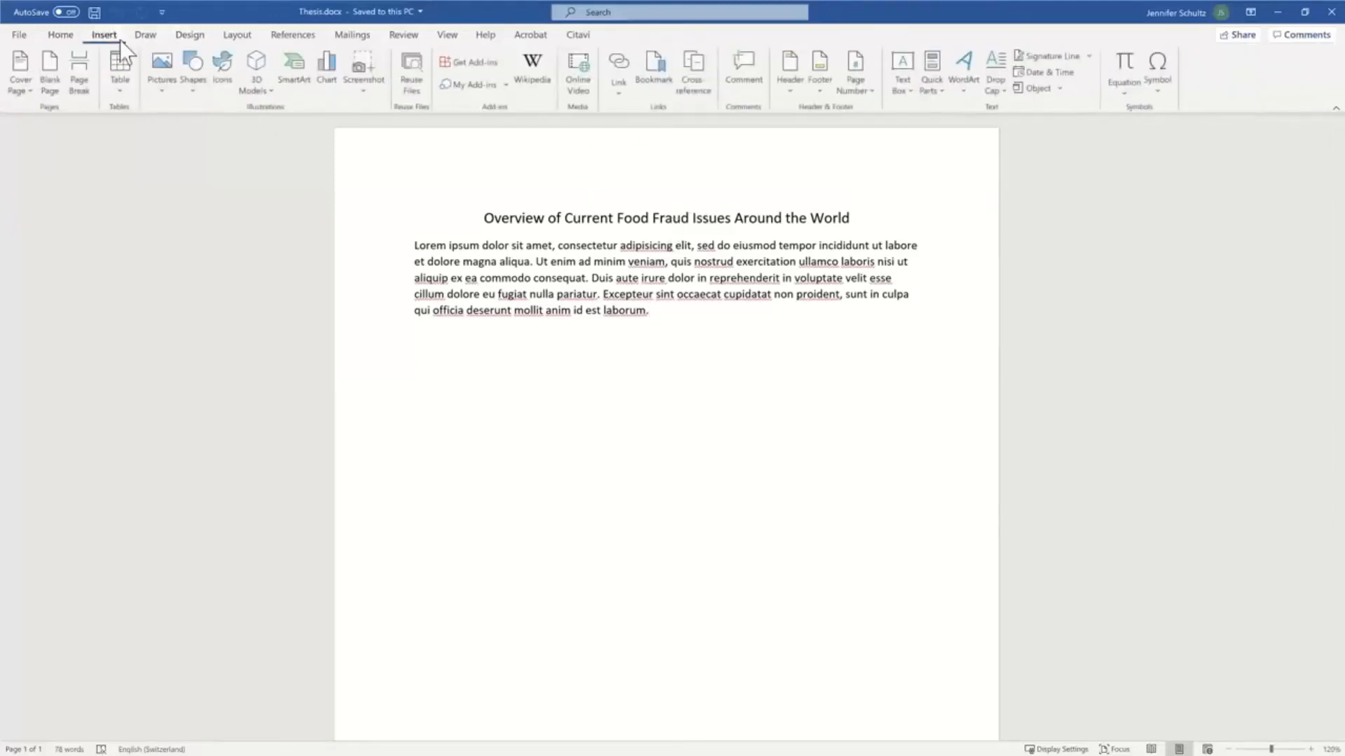
{"action": "left_click", "coordinate": [478, 66]}
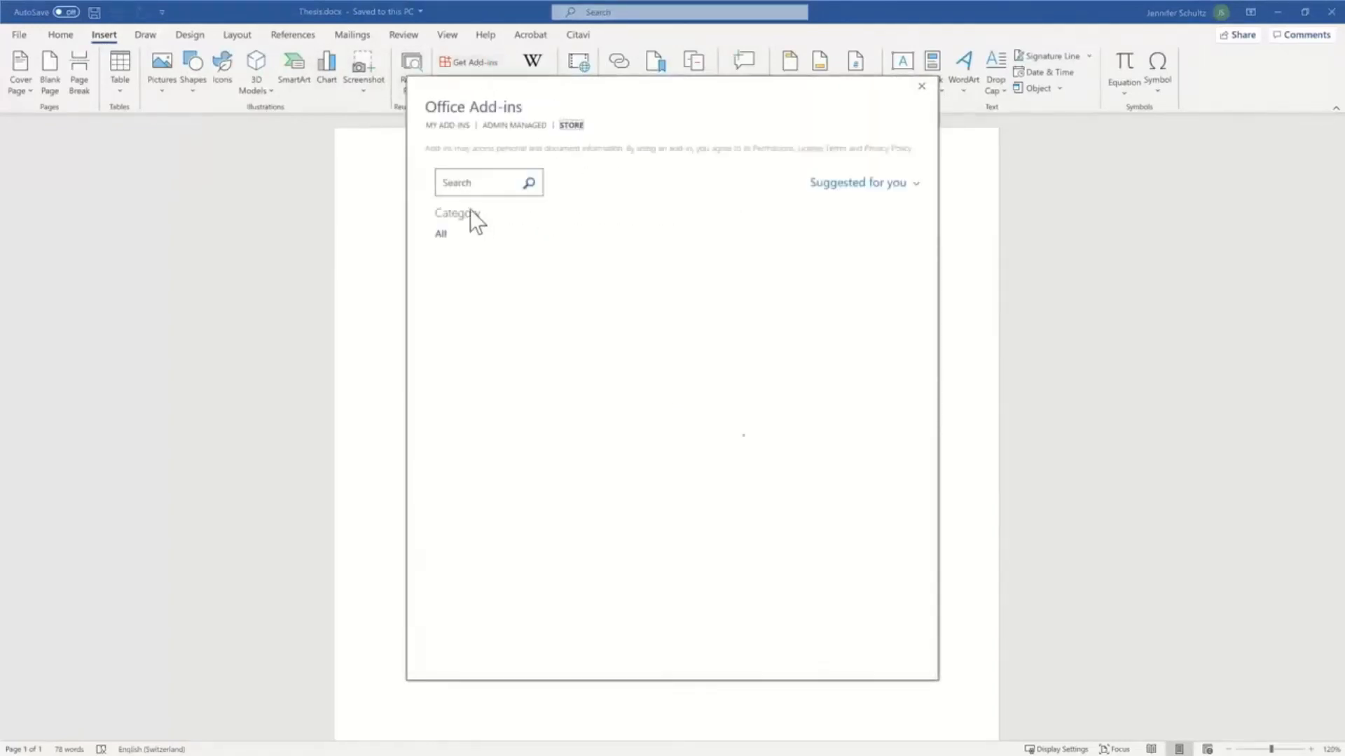
{"action": "left_click", "coordinate": [472, 182]}
{"action": "type", "text": "citavi"}
{"action": "key", "text": "Return"}
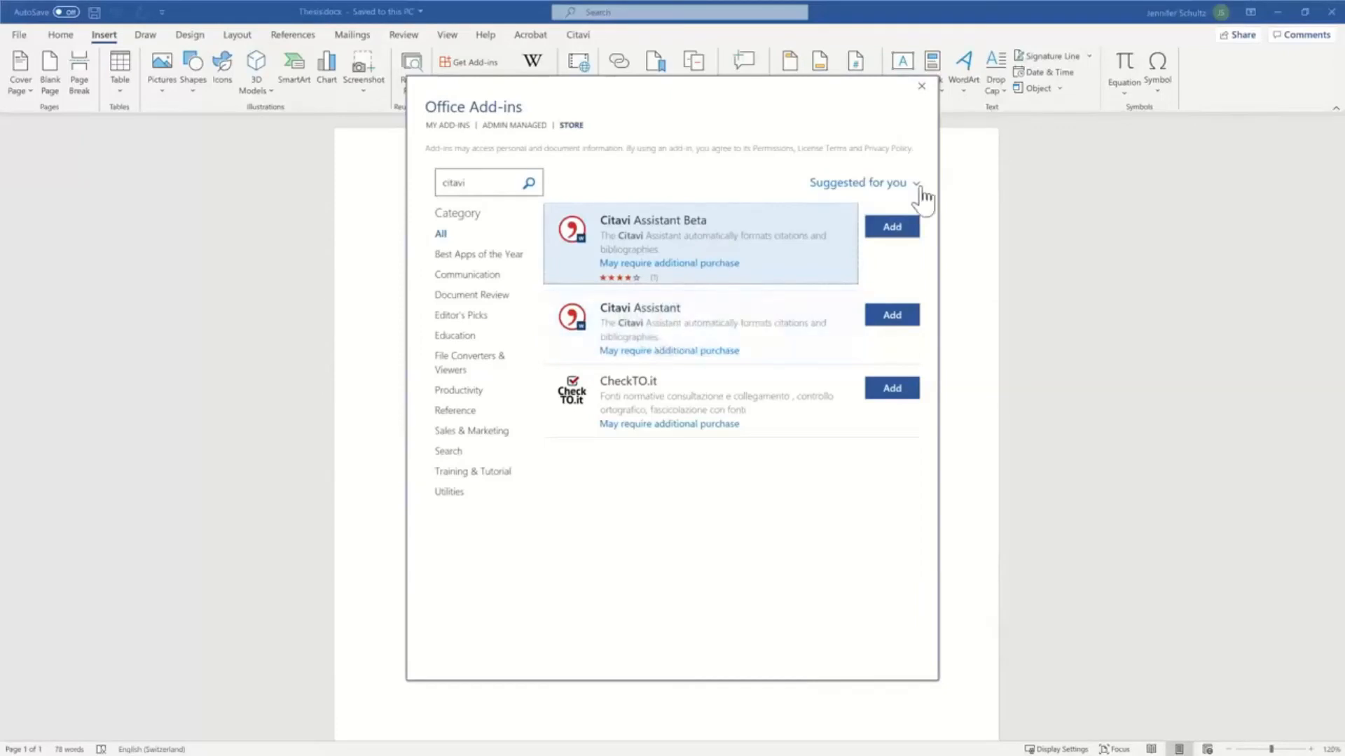
{"action": "left_click", "coordinate": [919, 87]}
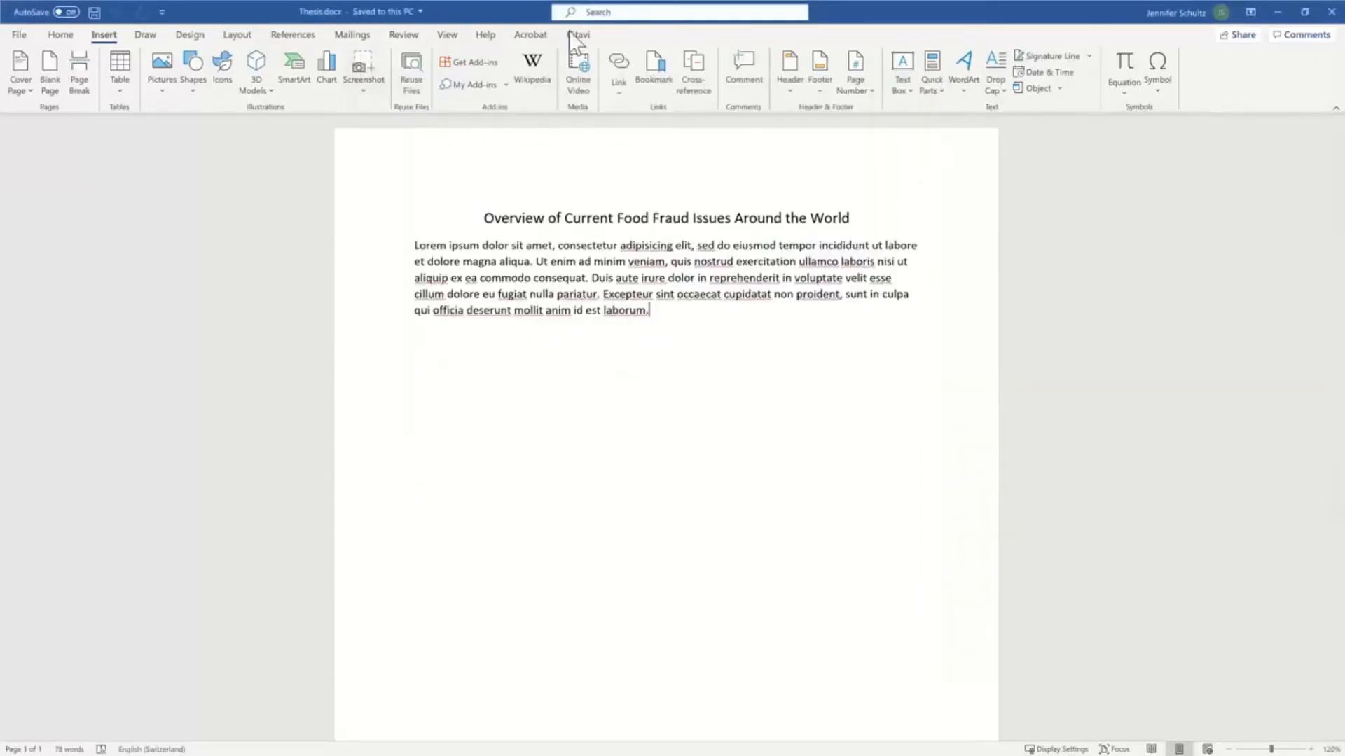
Open the Citavi Assistant in the thesis document to show the projects available for assignment.
{"action": "left_click", "coordinate": [61, 34]}
{"action": "left_click", "coordinate": [1290, 76]}
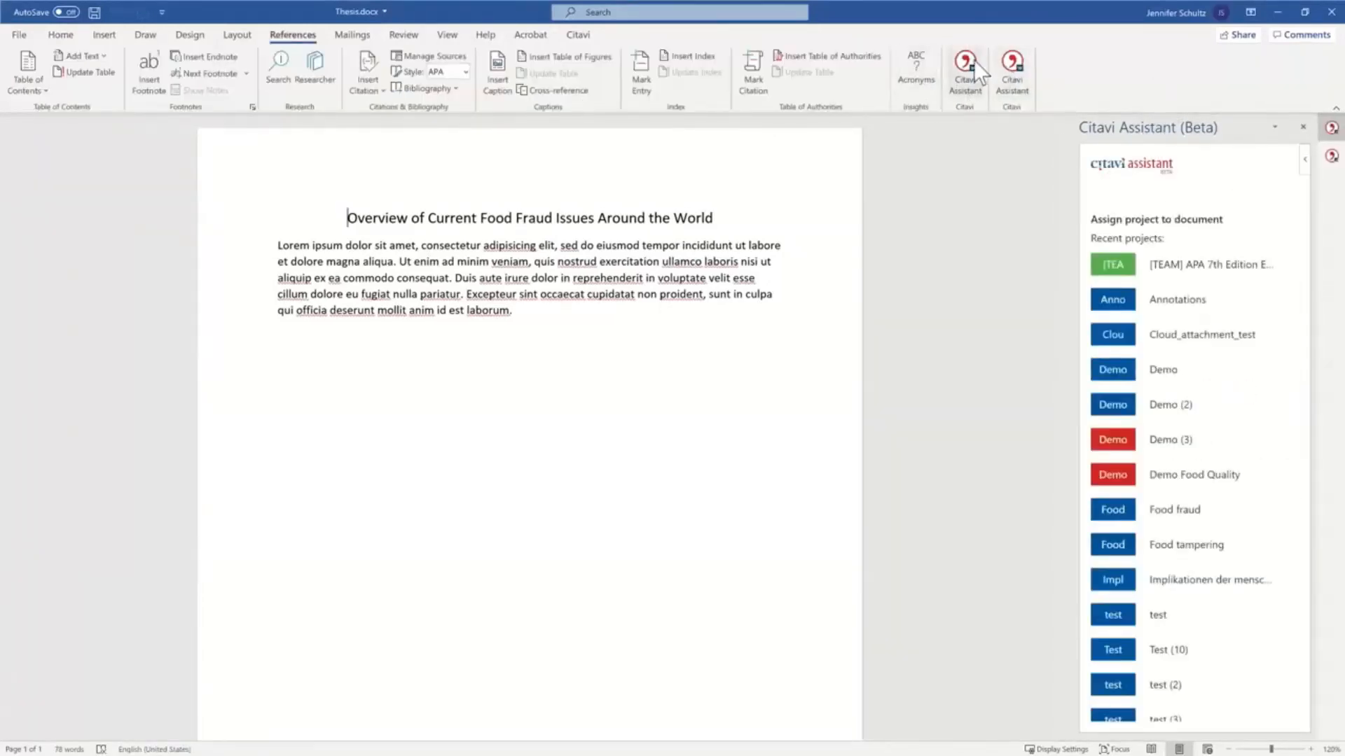
Assign the Demo (3) project to the document and cite the 2011 food fraud article from the Testing category at the end of the paragraph.
{"action": "left_click", "coordinate": [1171, 440]}
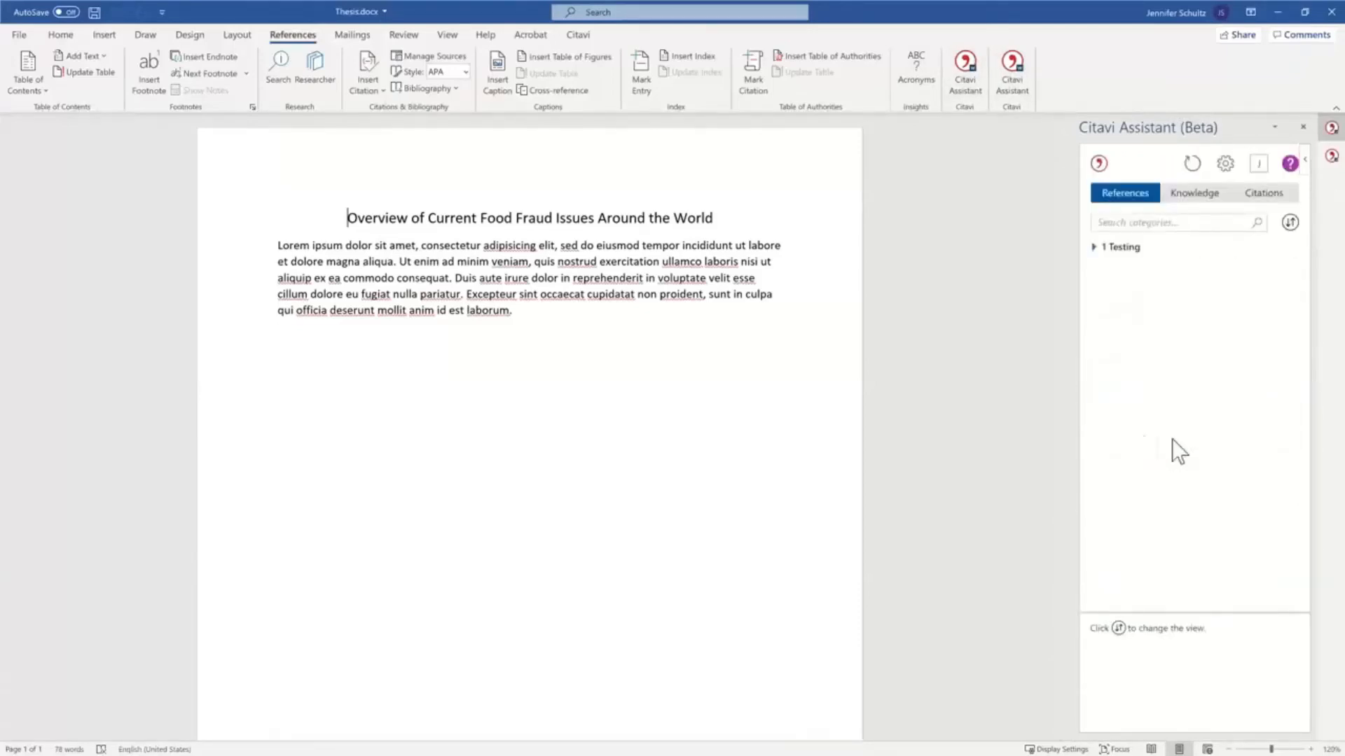
{"action": "left_click", "coordinate": [1093, 247]}
{"action": "left_click", "coordinate": [1100, 259]}
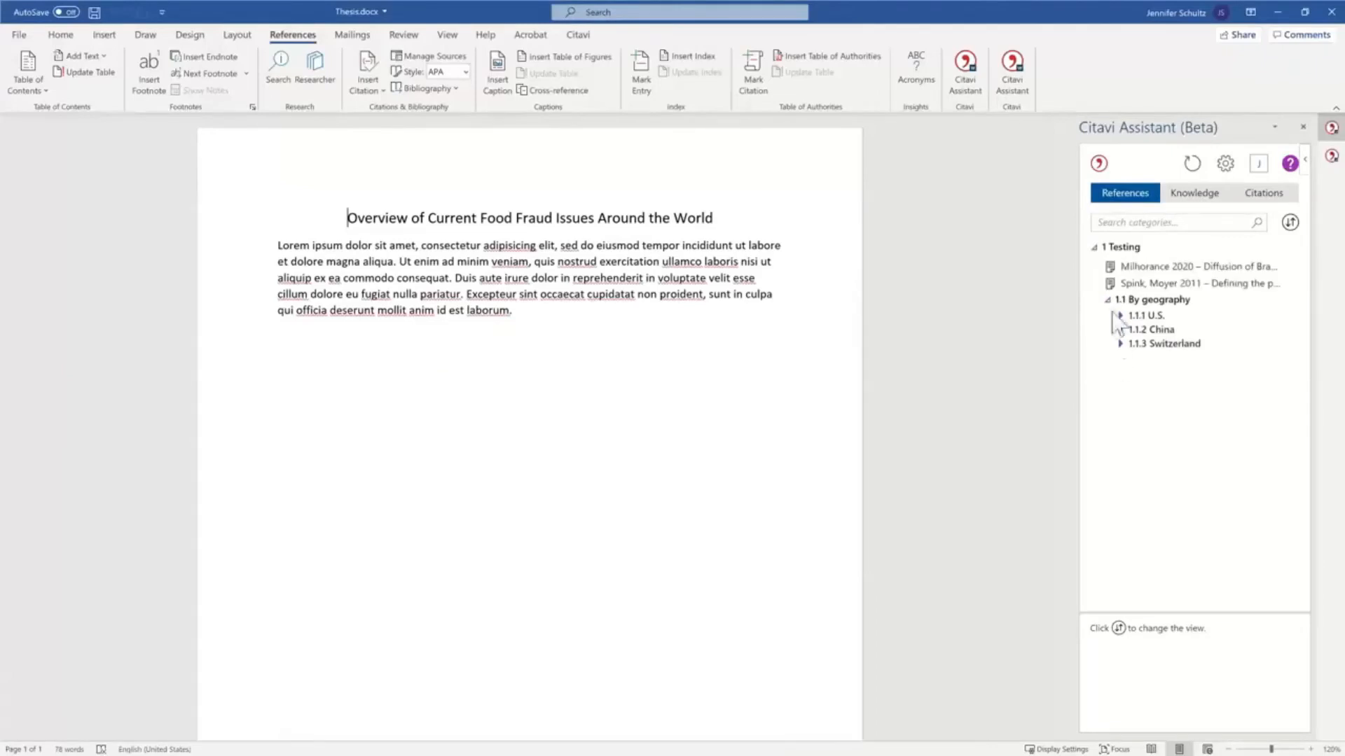
{"action": "left_click", "coordinate": [742, 393]}
{"action": "left_click", "coordinate": [1121, 329]}
{"action": "double_click", "coordinate": [1146, 283]}
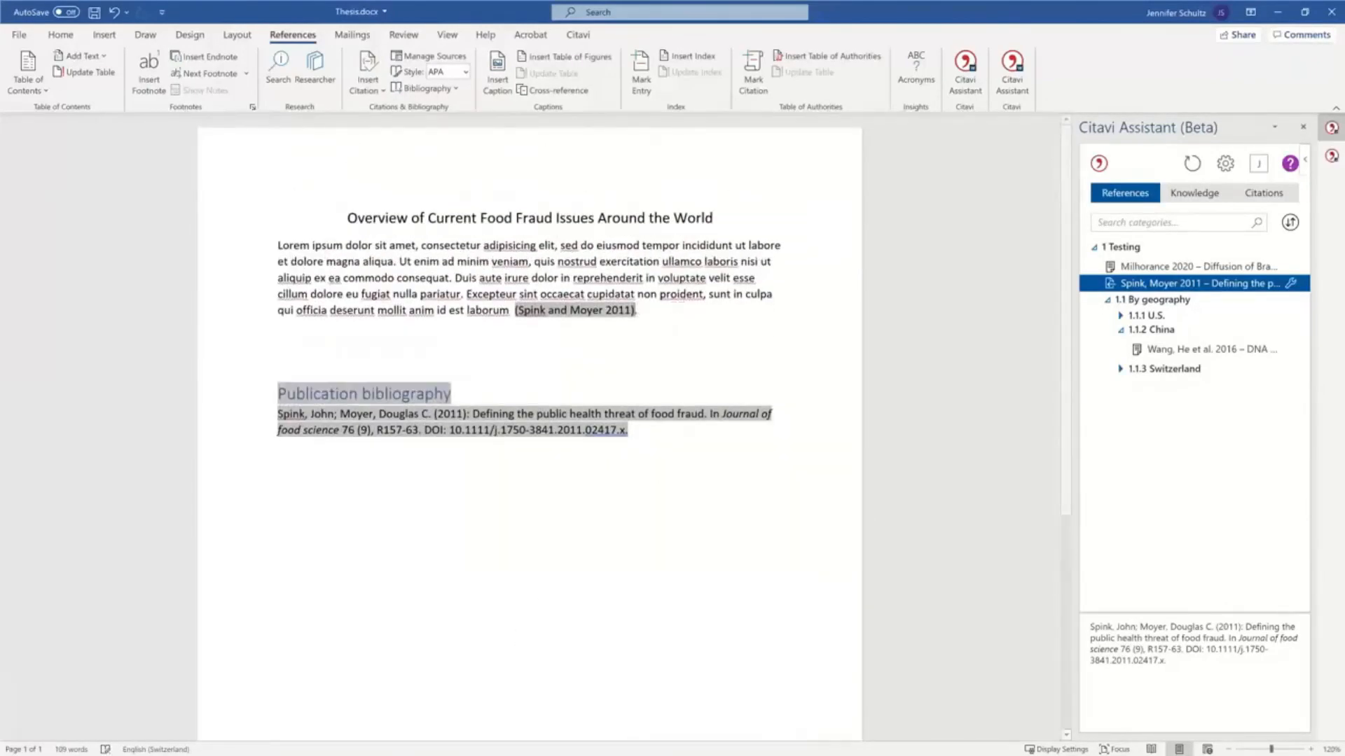
Insert the China category's knowledge item "Food processing makes it difficult to detect food fraud" on a new line below the paragraph.
{"action": "left_click", "coordinate": [678, 335]}
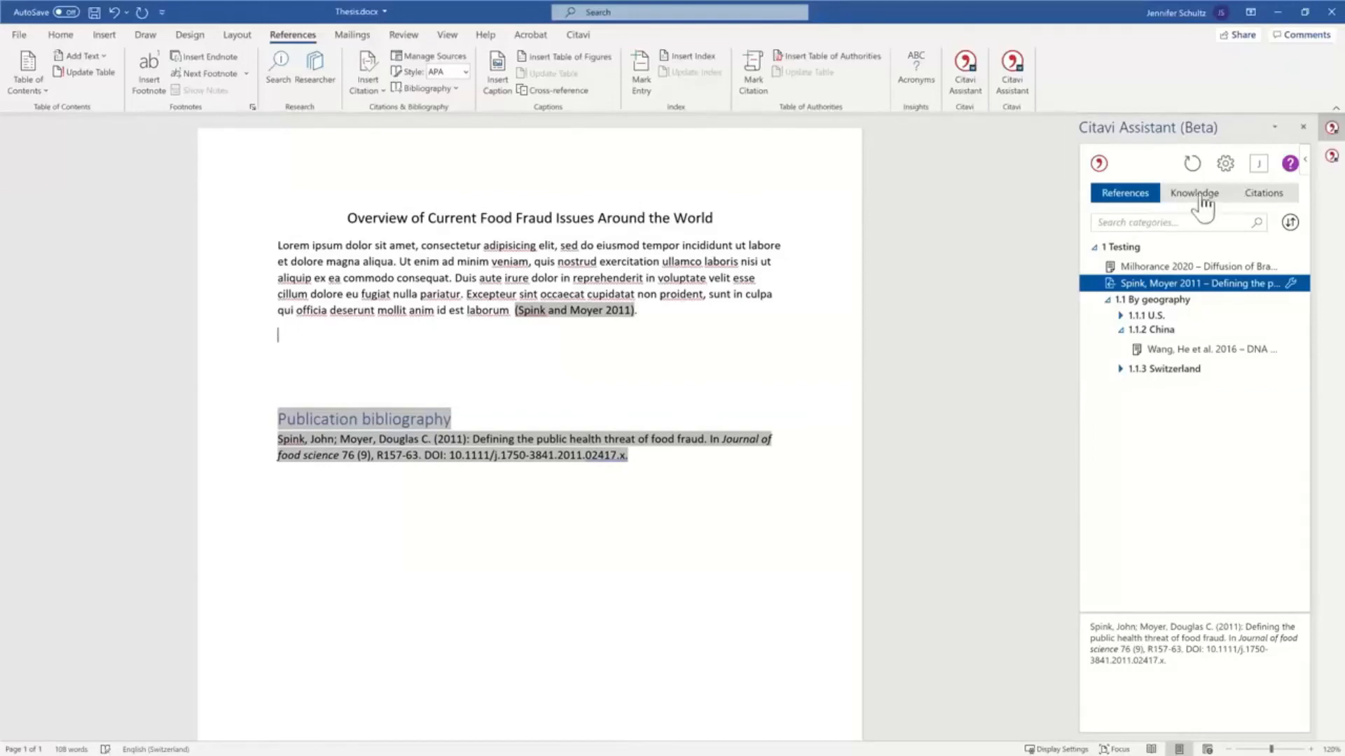
{"action": "left_click", "coordinate": [1199, 199]}
{"action": "left_click", "coordinate": [1094, 247]}
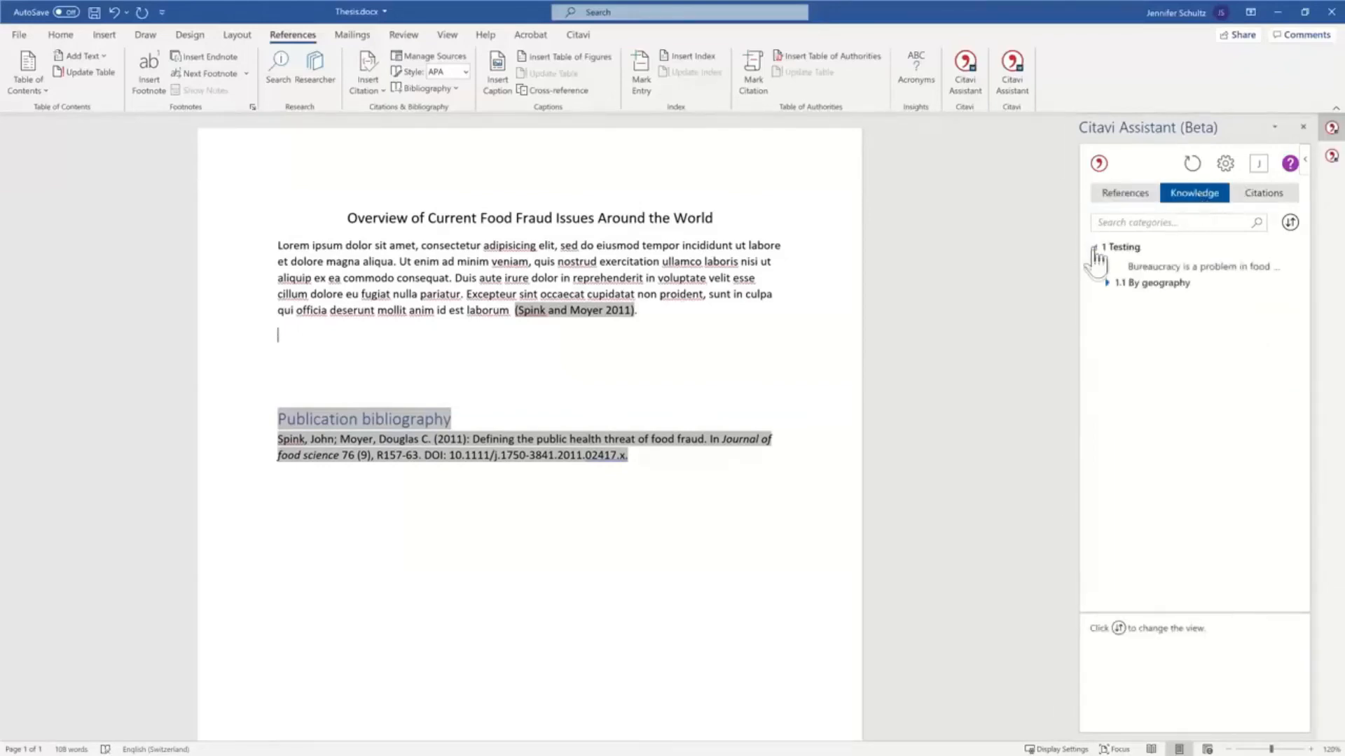
{"action": "left_click", "coordinate": [1108, 283]}
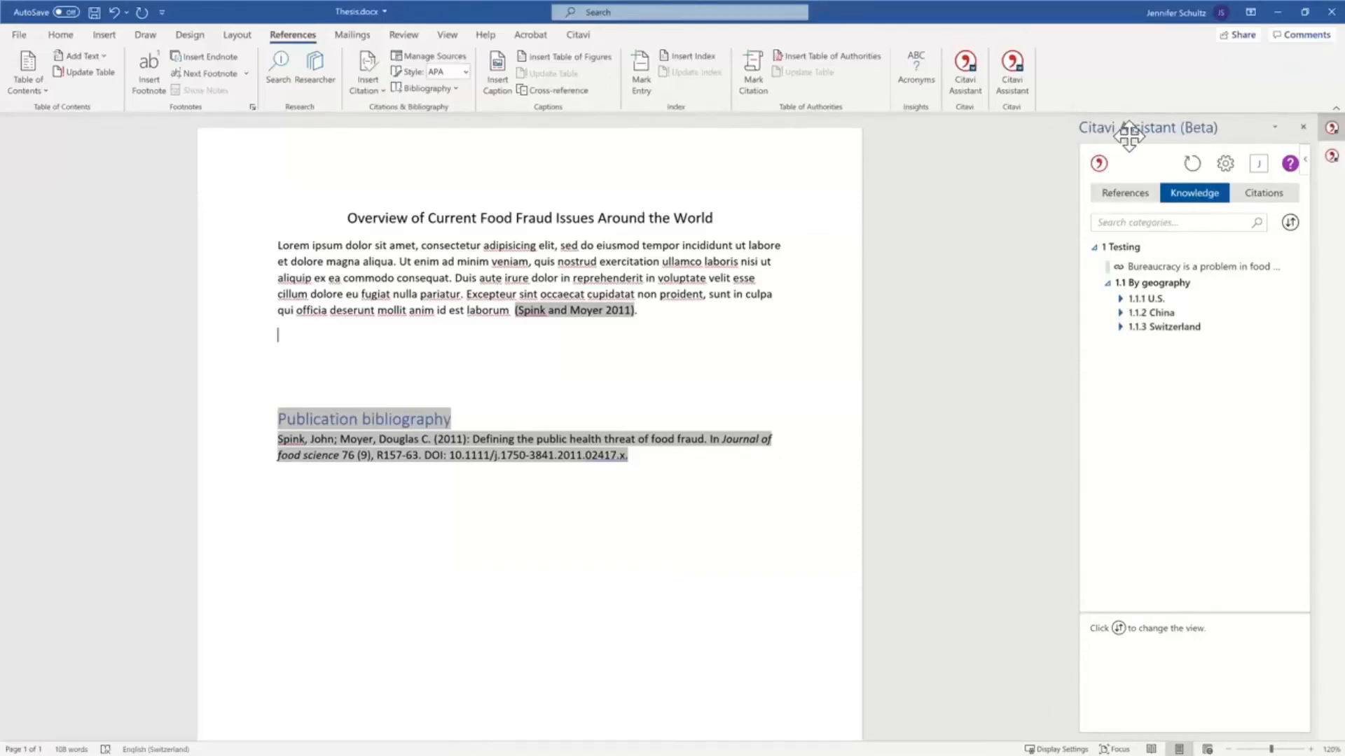
{"action": "left_click", "coordinate": [1121, 312]}
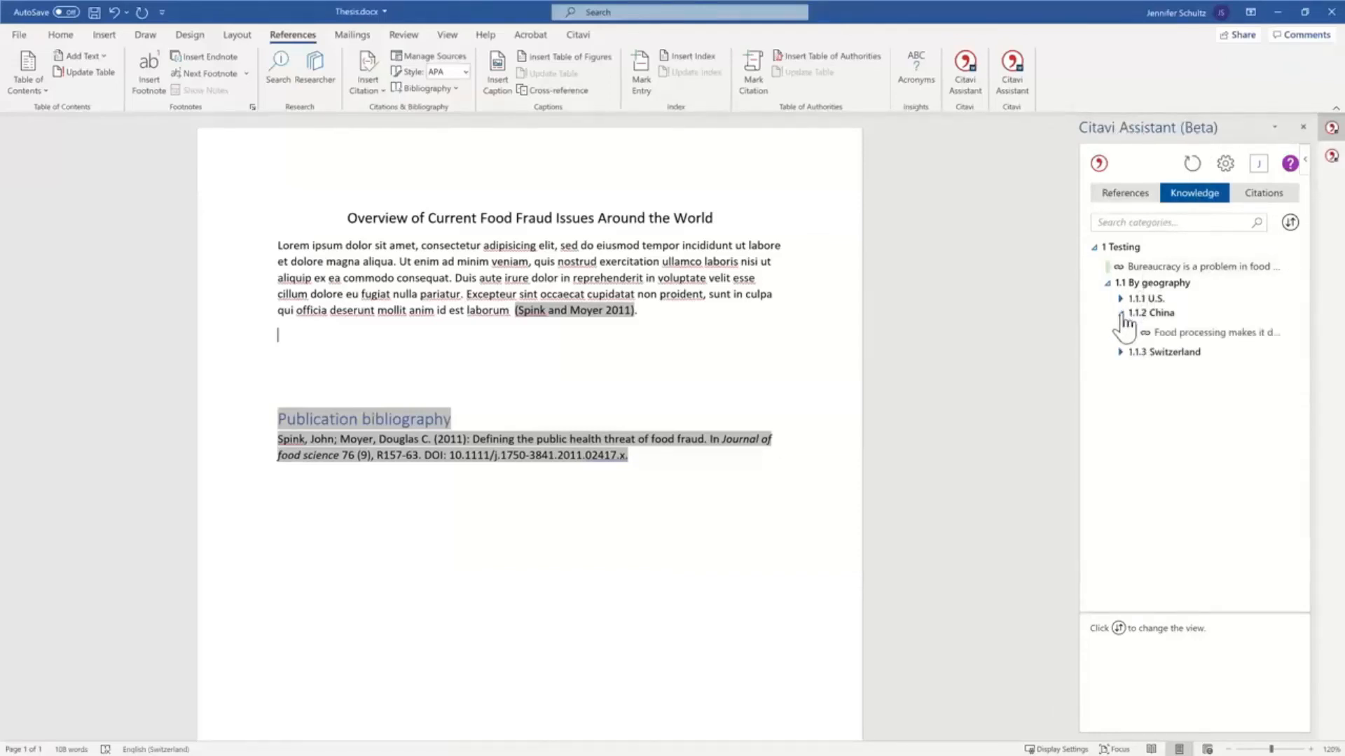
{"action": "left_click", "coordinate": [1176, 333]}
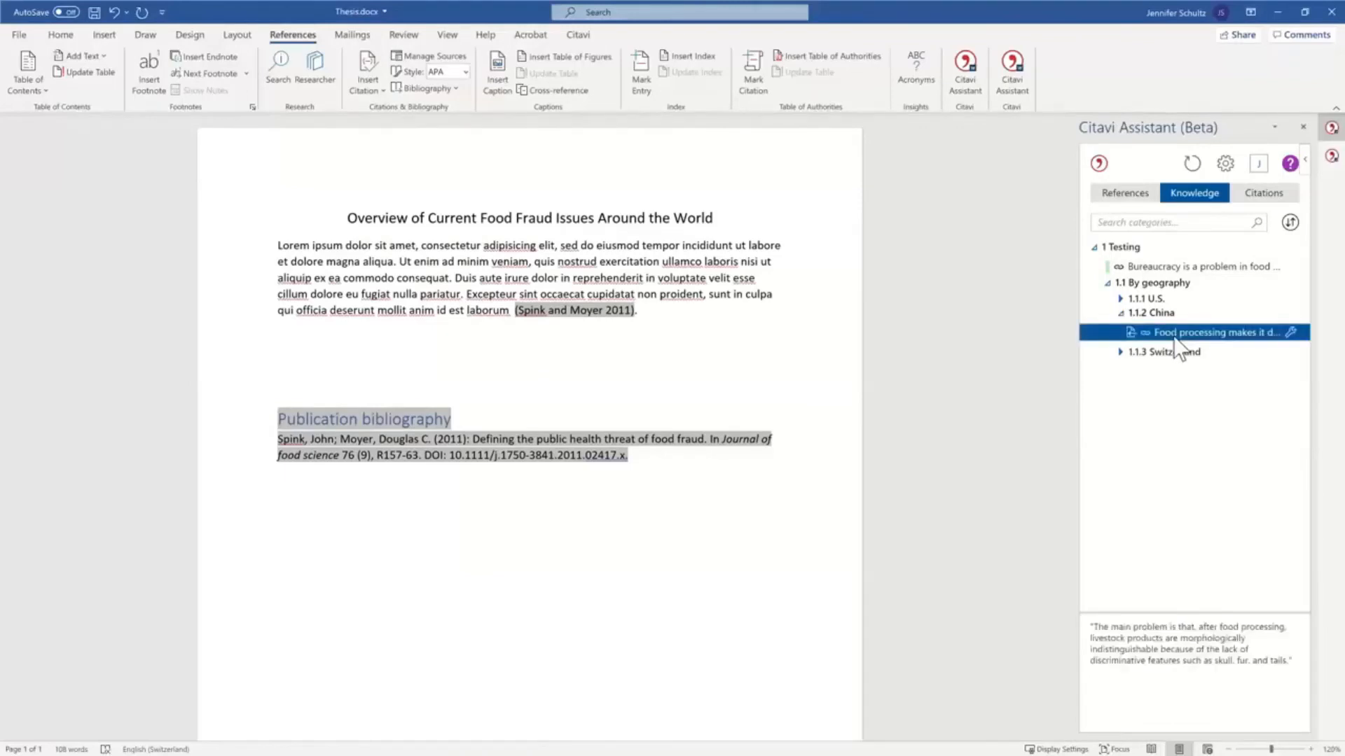
{"action": "double_click", "coordinate": [1178, 333]}
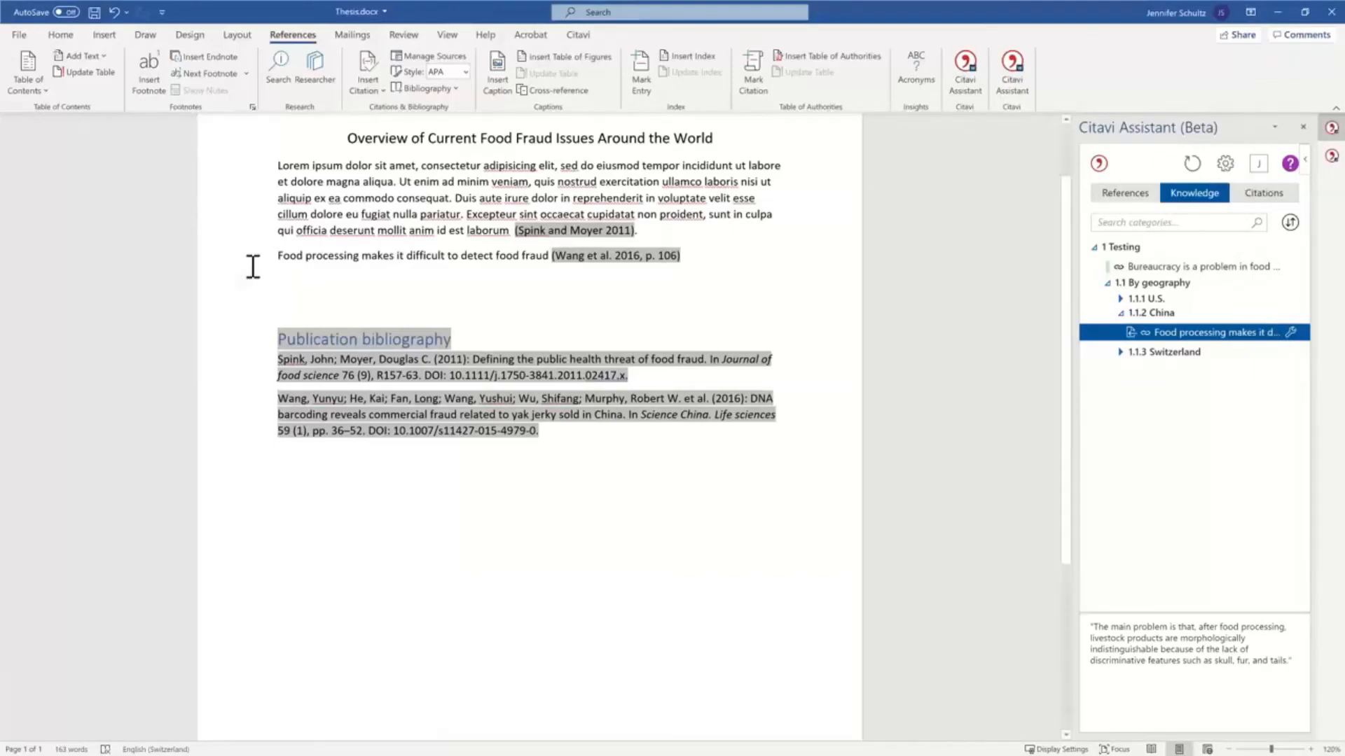
Change the Citavi Assistant insertion options so that references are inserted as the knowledge item instead of the core statement.
{"action": "left_click", "coordinate": [1225, 167]}
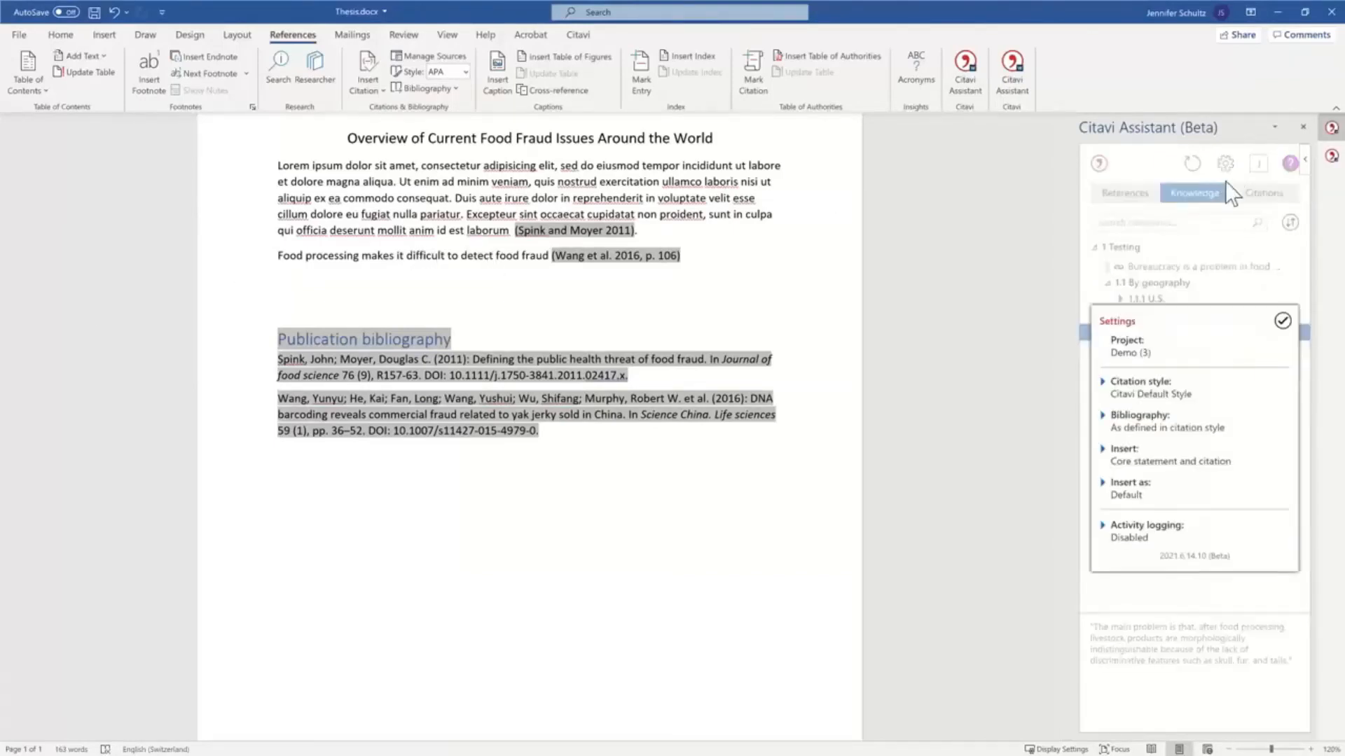
{"action": "left_click", "coordinate": [1119, 457]}
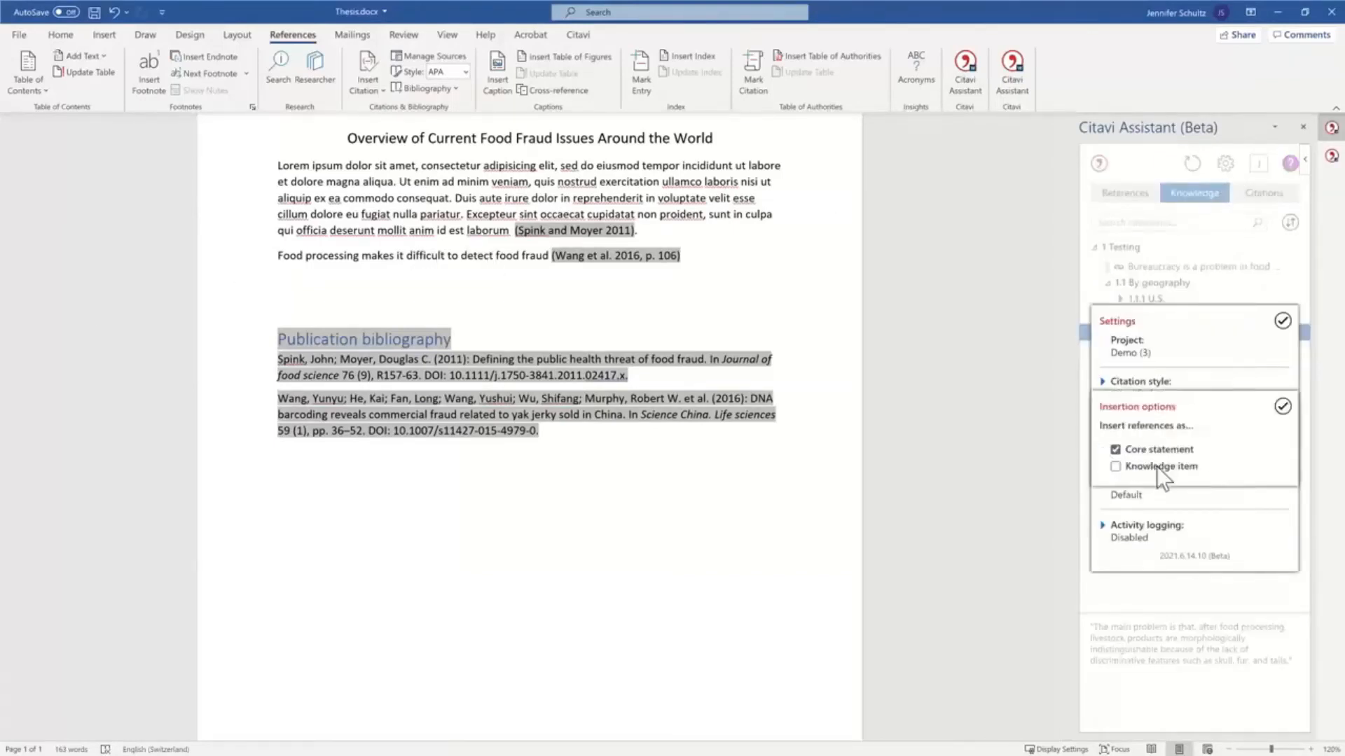
{"action": "left_click", "coordinate": [1116, 466]}
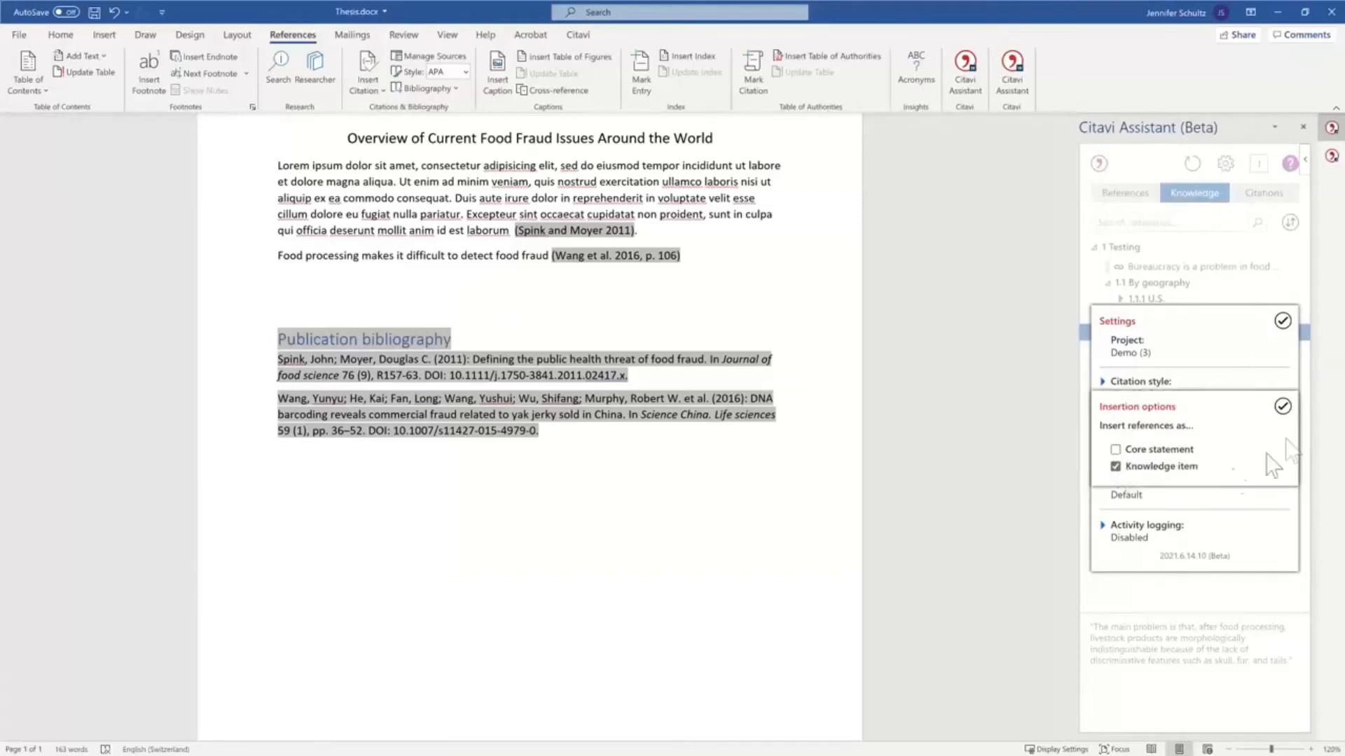
{"action": "left_click", "coordinate": [1282, 406]}
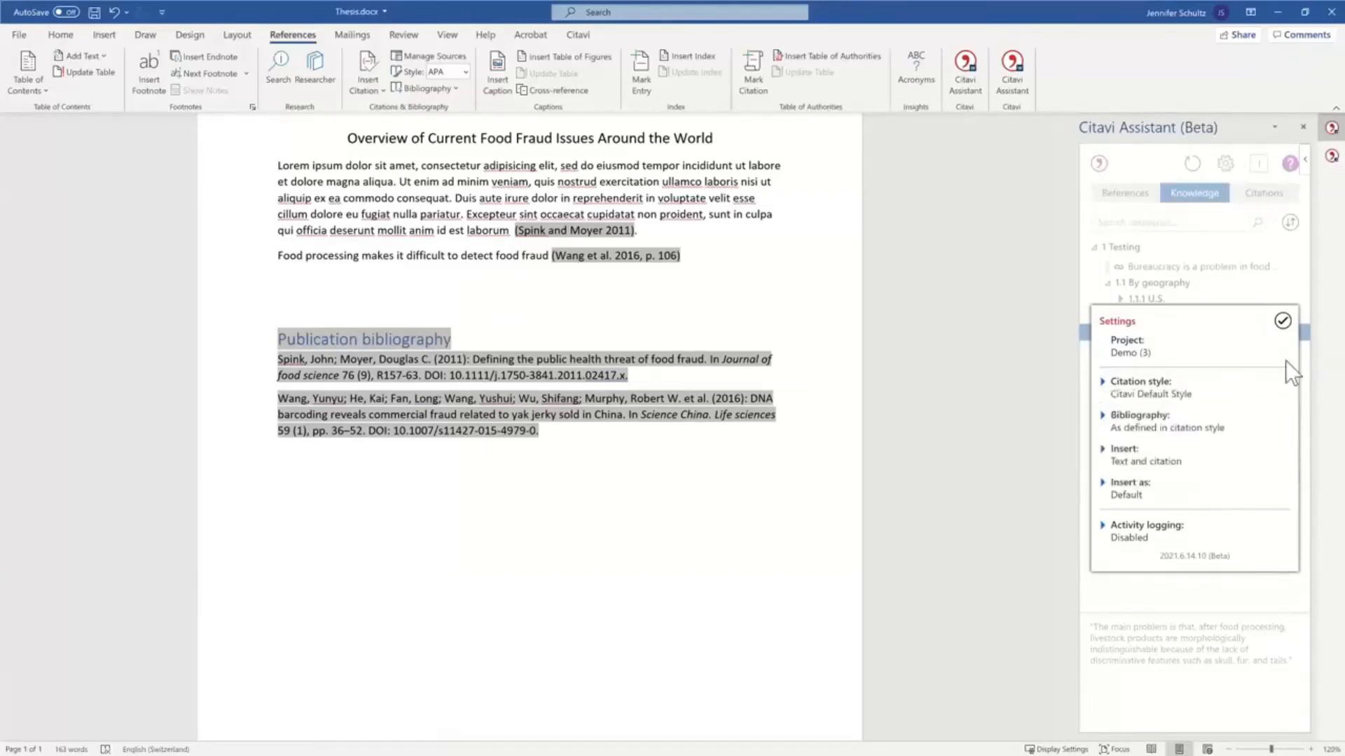
{"action": "left_click", "coordinate": [1282, 321]}
Delete the inserted core statement with its citation and insert the same China knowledge item again as quotation text.
{"action": "left_click_drag", "start_coordinate": [796, 252], "coordinate": [276, 275]}
{"action": "key", "text": "BackSpace"}
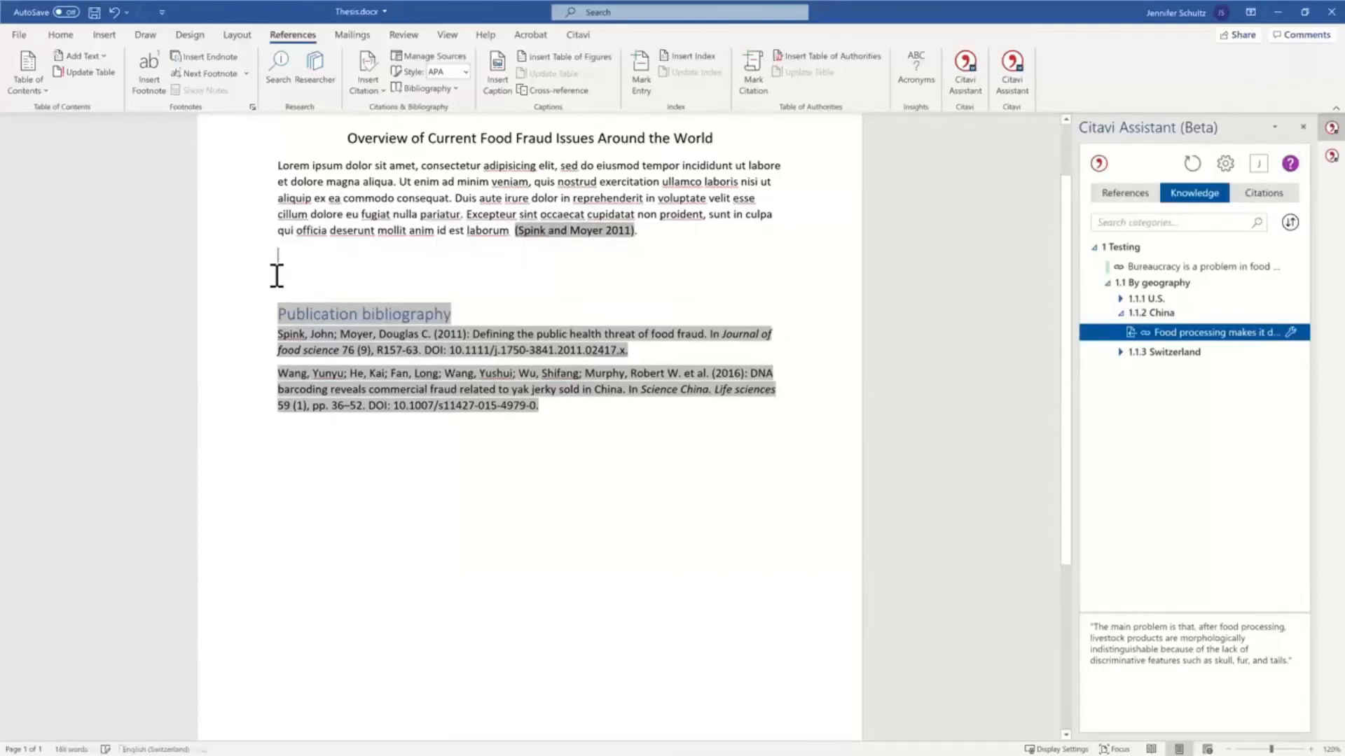
{"action": "double_click", "coordinate": [1218, 335]}
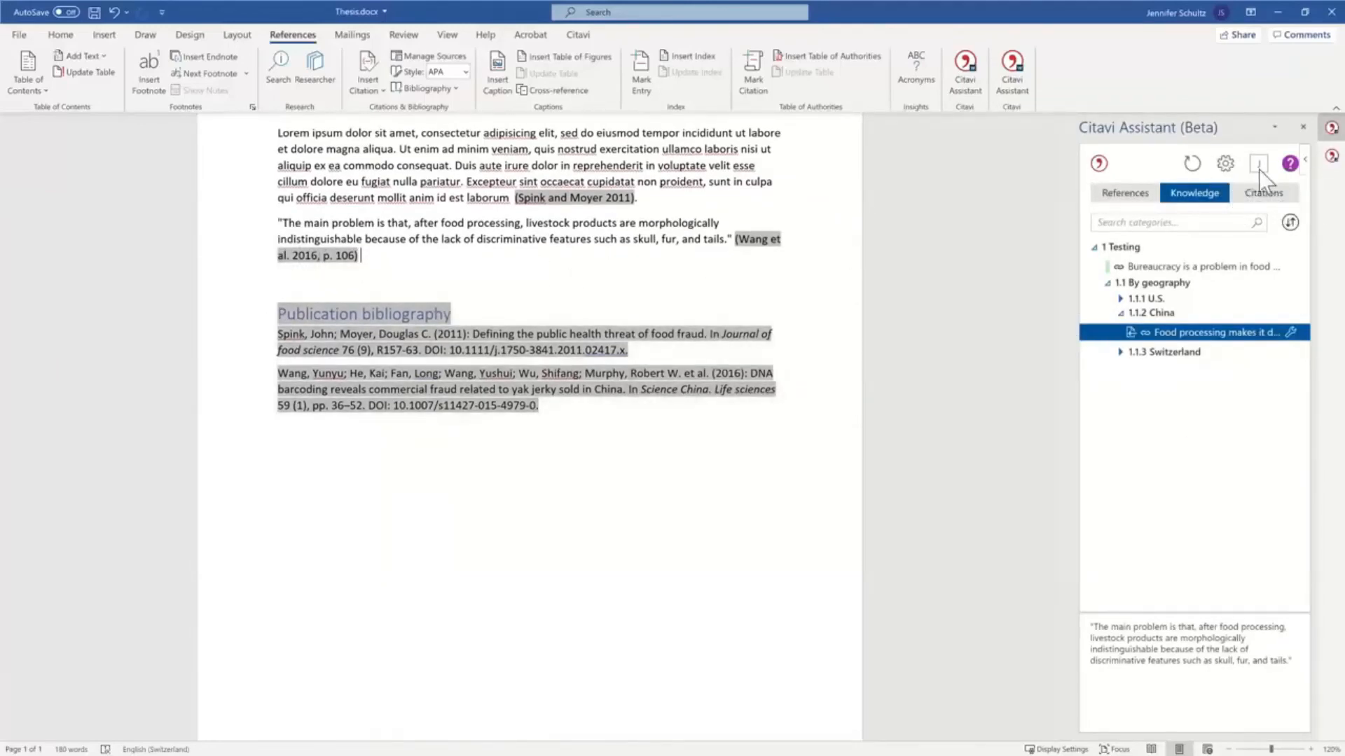
Search the citation styles for "apa 6", choose the first American Psychological Association style, and save and reformat the document.
{"action": "left_click", "coordinate": [1223, 166]}
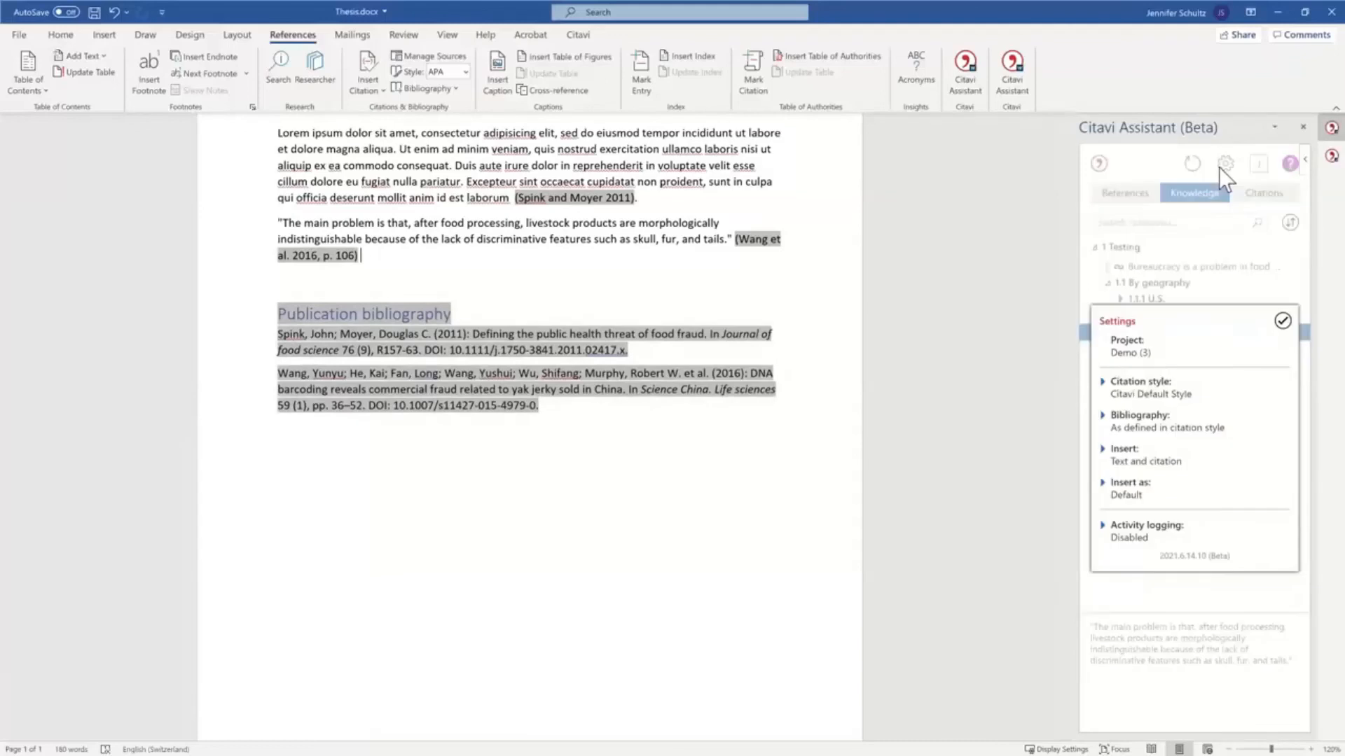
{"action": "left_click", "coordinate": [1104, 382]}
{"action": "left_click", "coordinate": [1143, 254]}
{"action": "type", "text": "apa 6"}
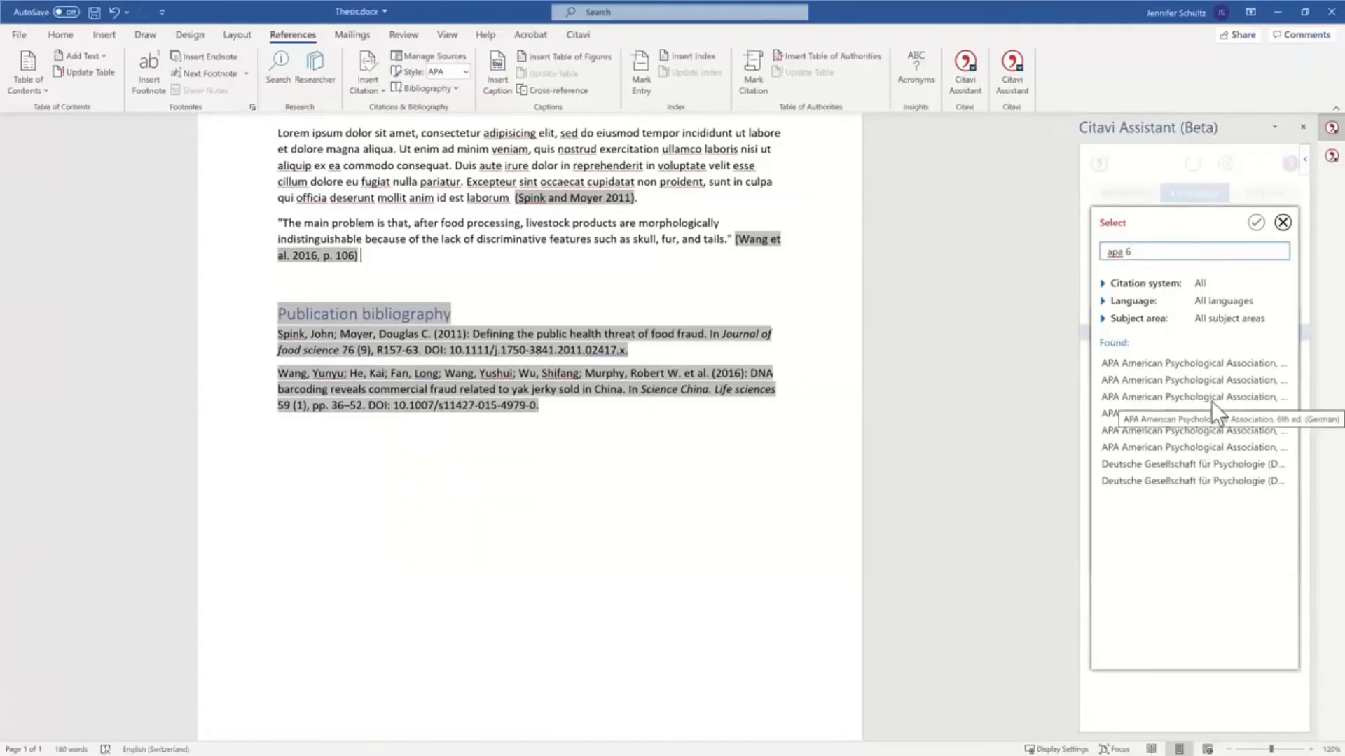
{"action": "left_click", "coordinate": [1203, 364]}
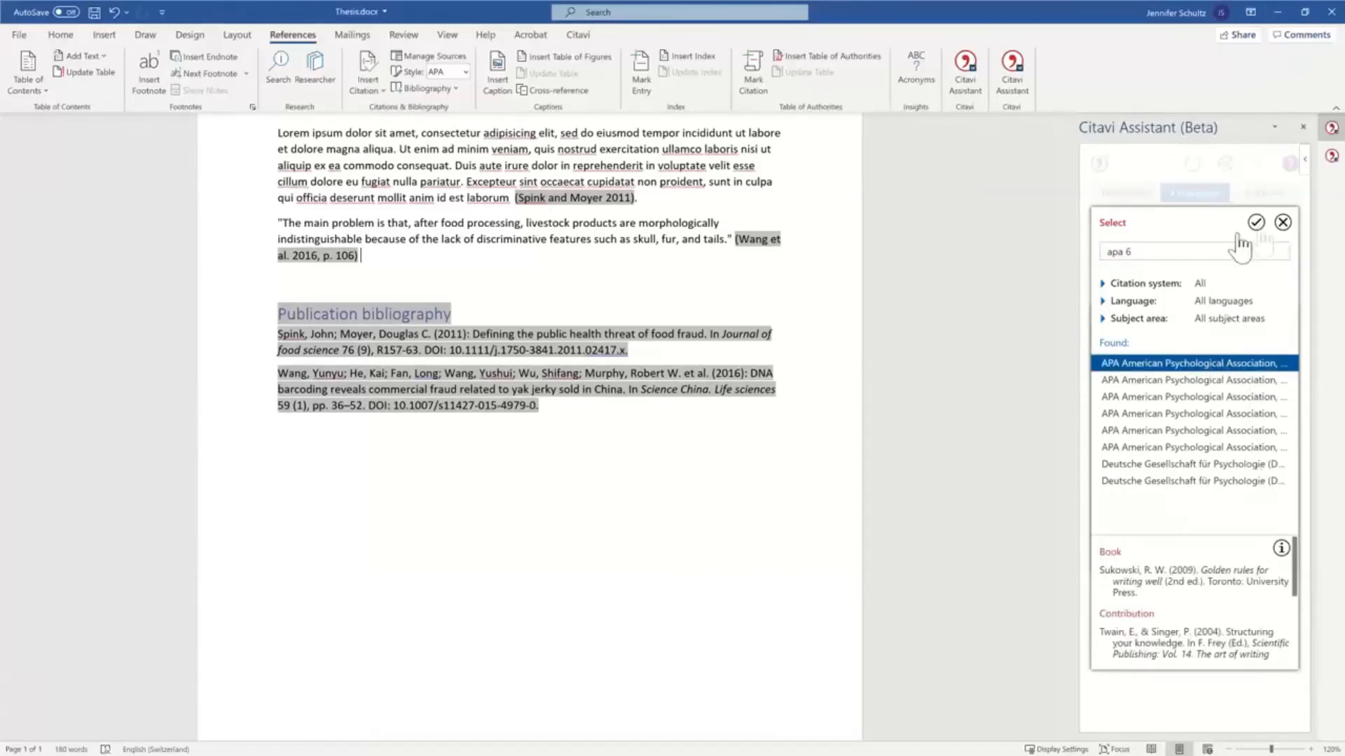
{"action": "left_click", "coordinate": [1256, 222]}
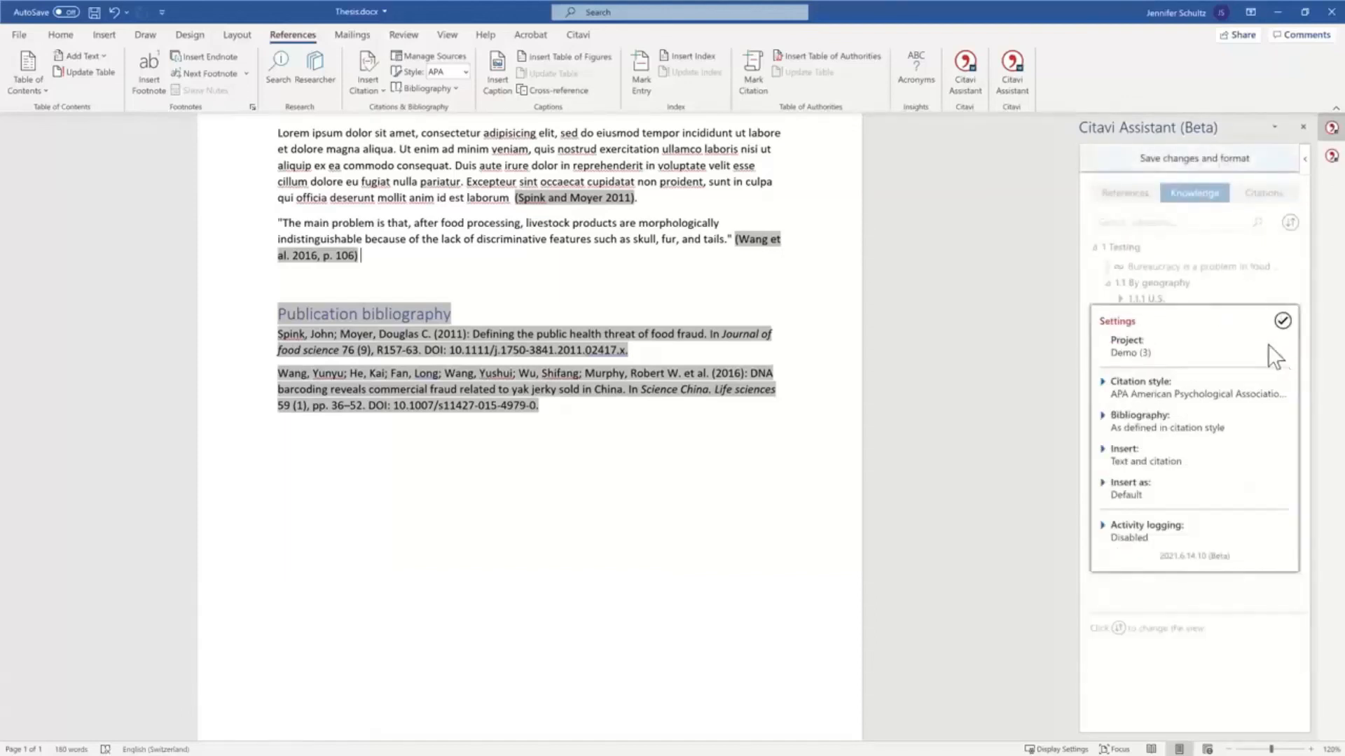
{"action": "left_click", "coordinate": [1282, 321]}
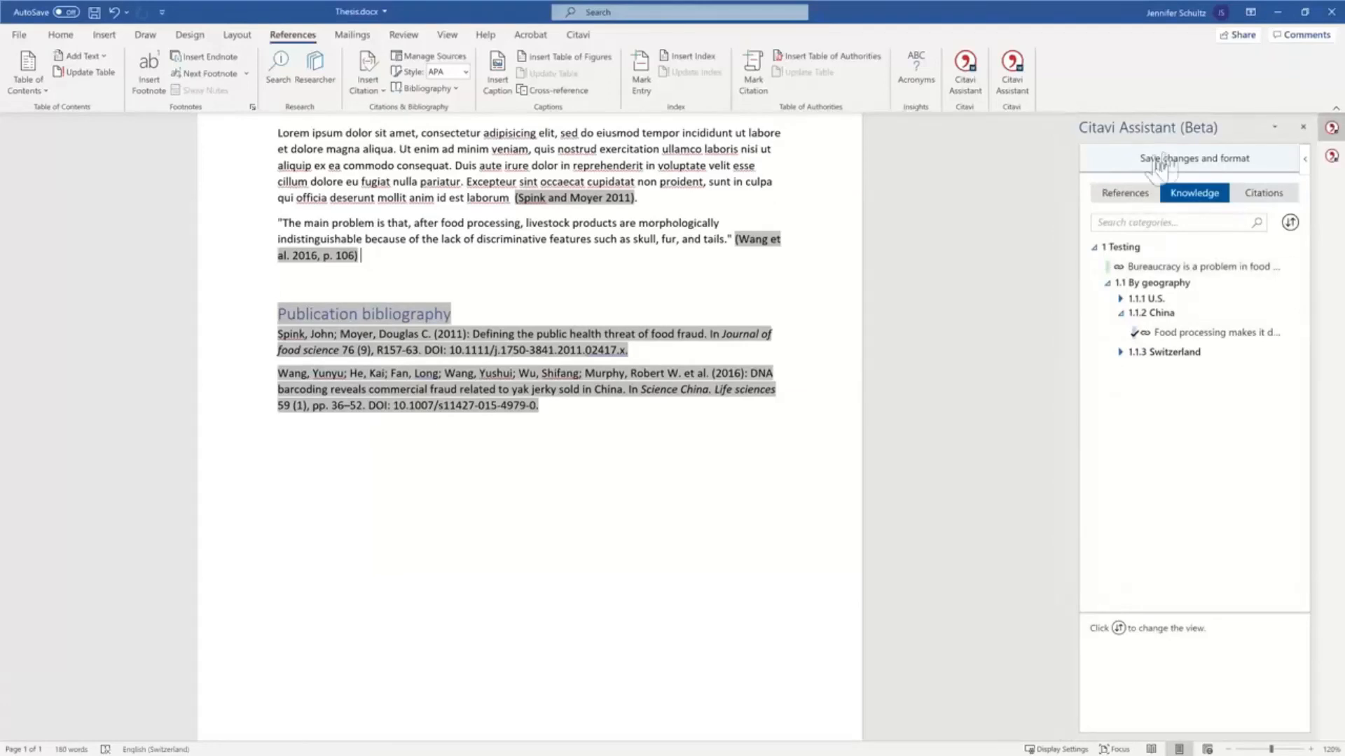
{"action": "left_click", "coordinate": [1215, 159]}
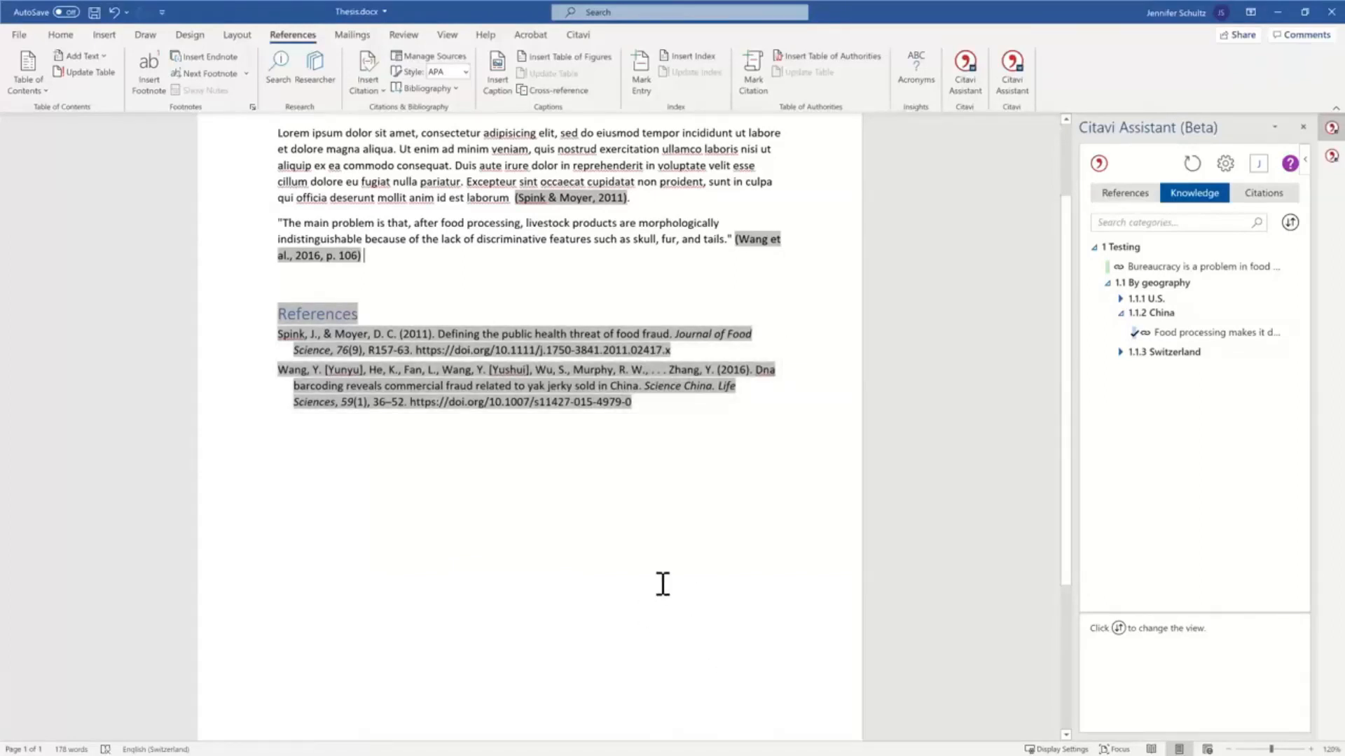
Select the 2011 article's entry in the document's citations and set its cited page to 26.
{"action": "left_click", "coordinate": [729, 527]}
{"action": "scroll", "coordinate": [729, 532], "scroll_direction": "up", "scroll_amount": 3}
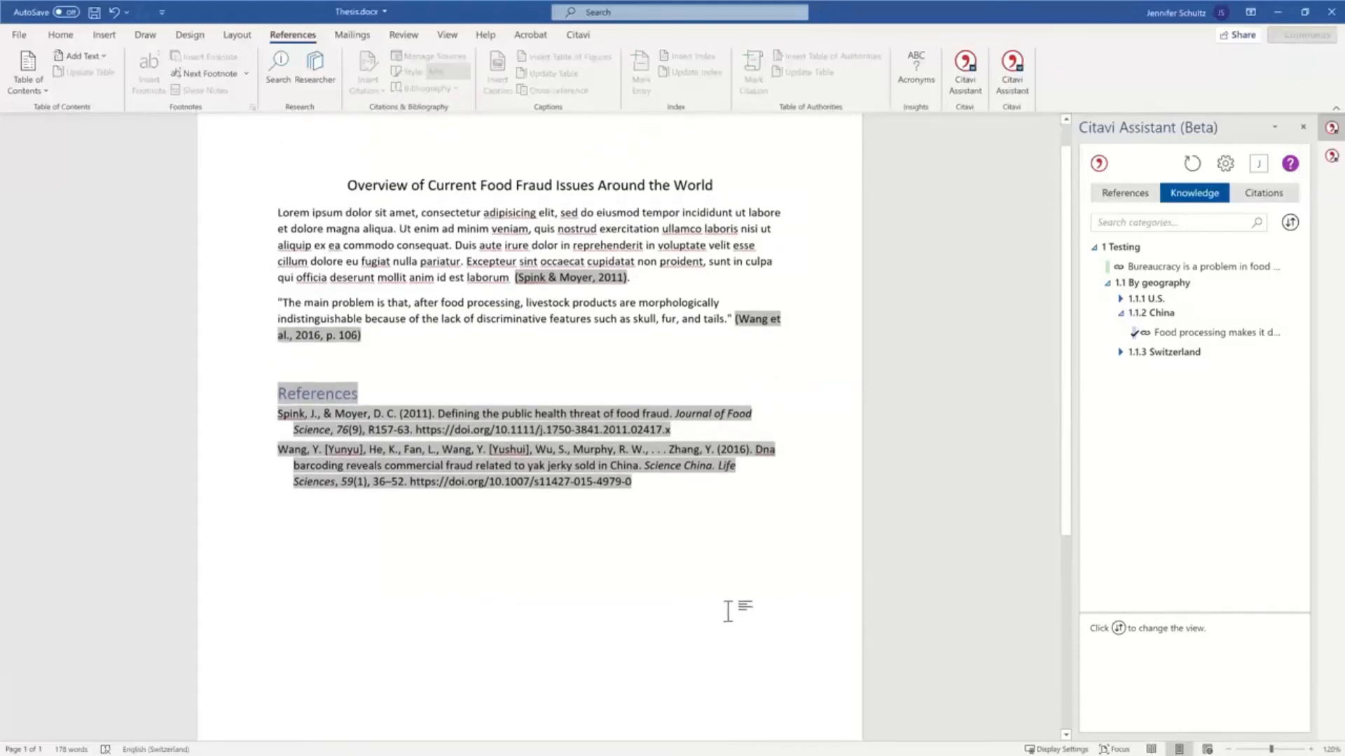
{"action": "left_click", "coordinate": [1263, 193]}
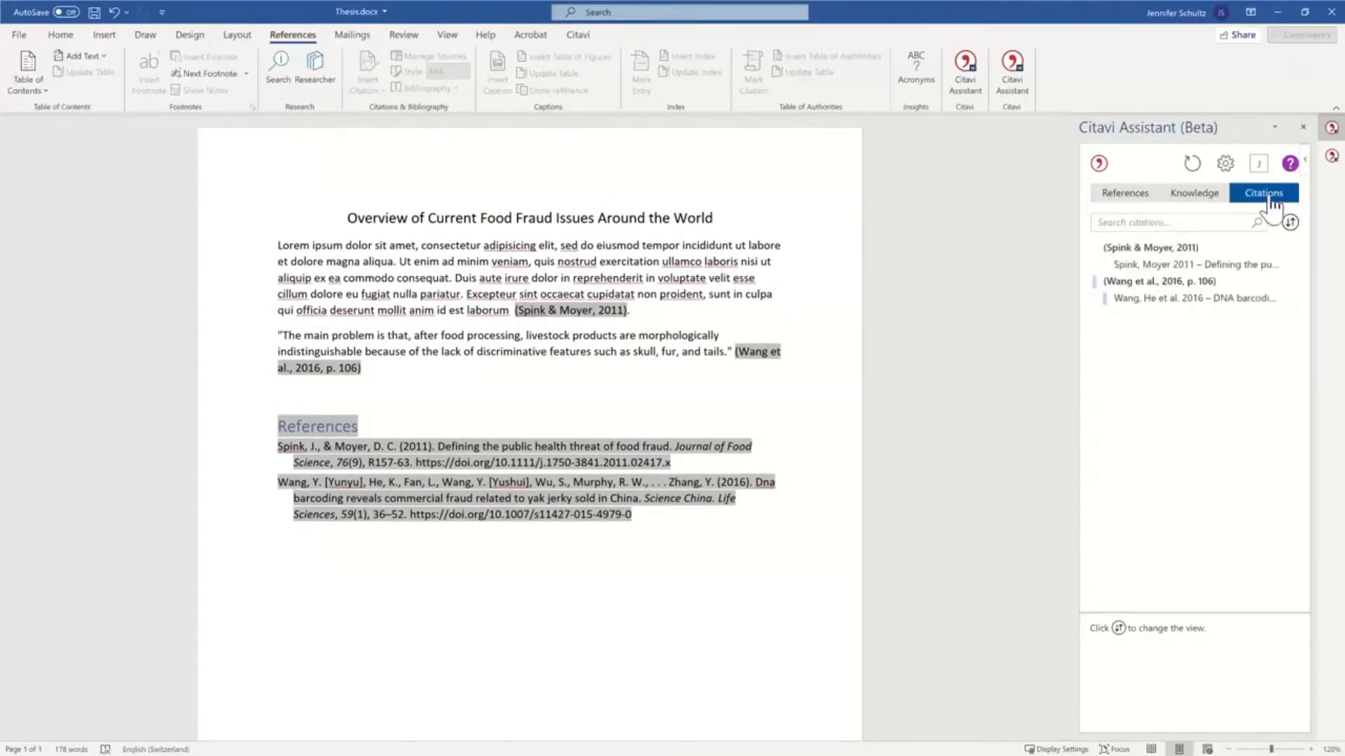
{"action": "left_click", "coordinate": [586, 309]}
{"action": "left_click", "coordinate": [1168, 269]}
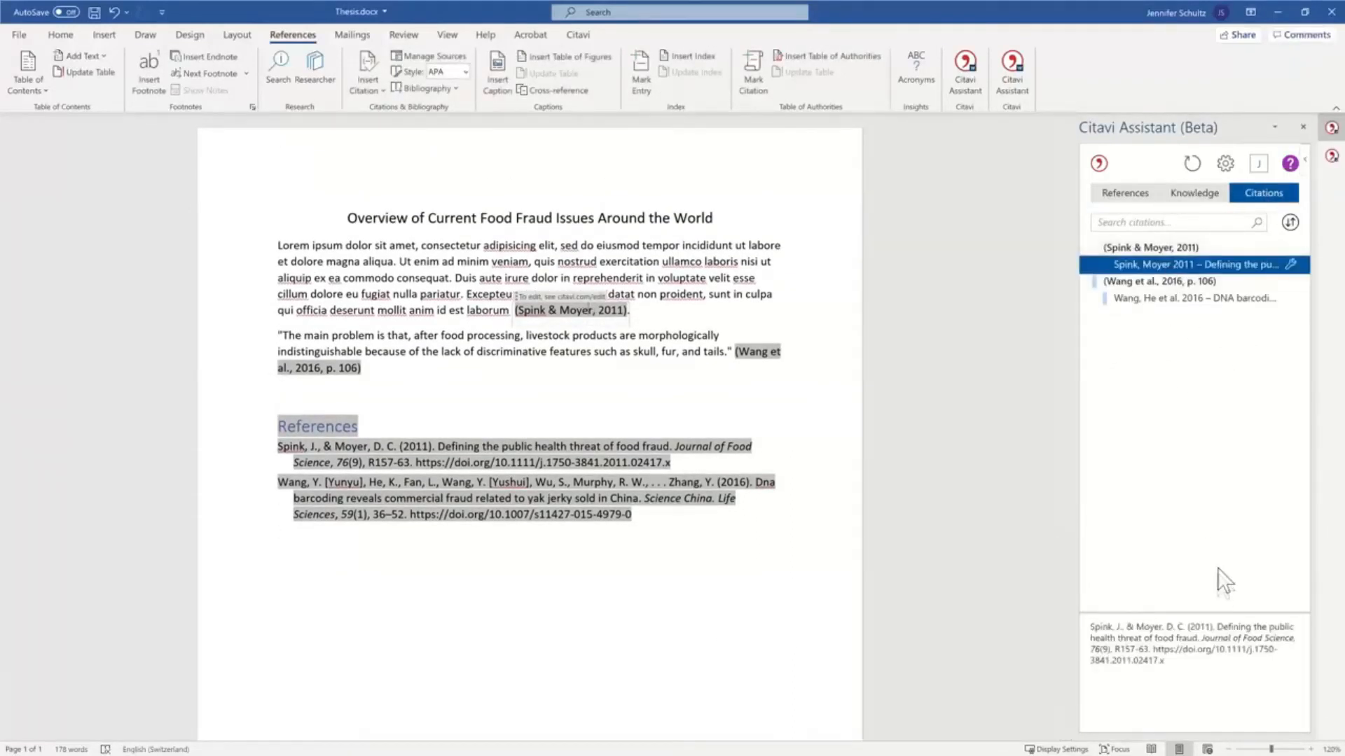
{"action": "left_click", "coordinate": [1290, 265]}
{"action": "left_click", "coordinate": [1176, 335]}
{"action": "type", "text": "26"}
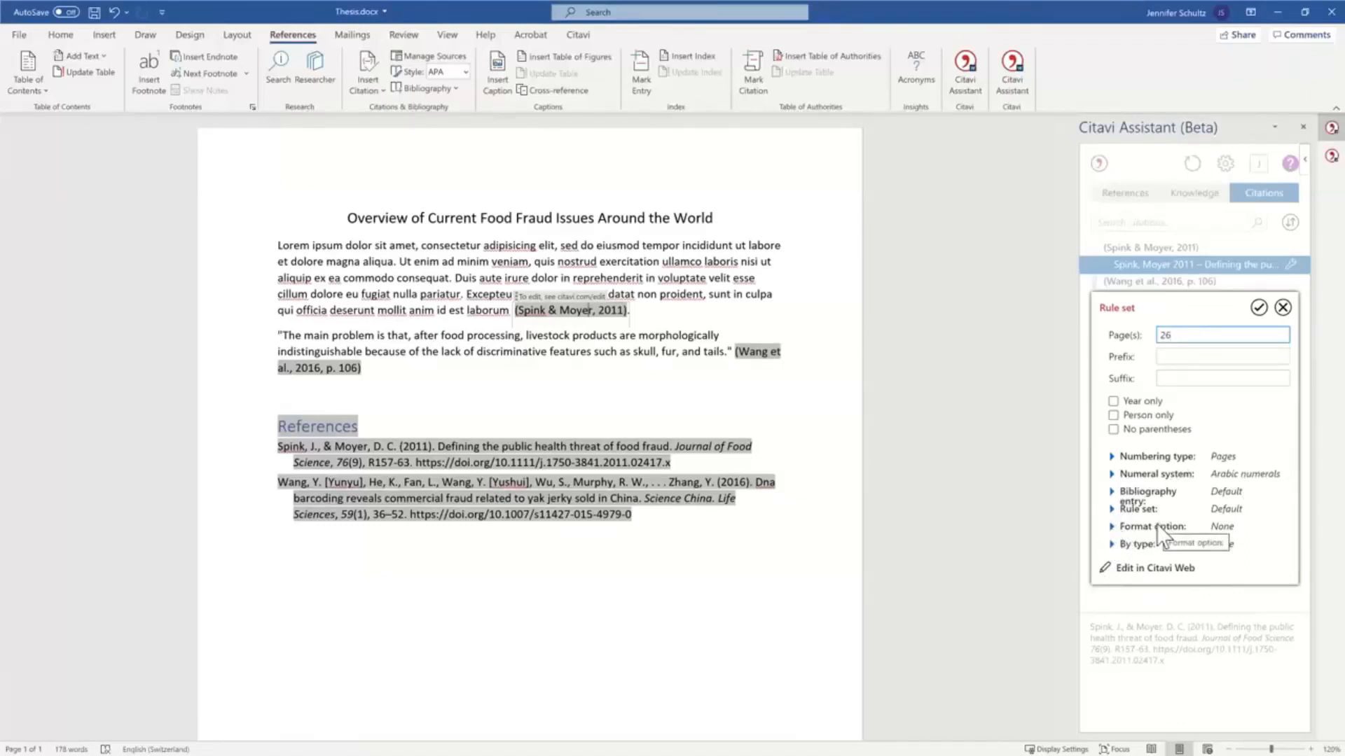
{"action": "left_click", "coordinate": [1258, 308]}
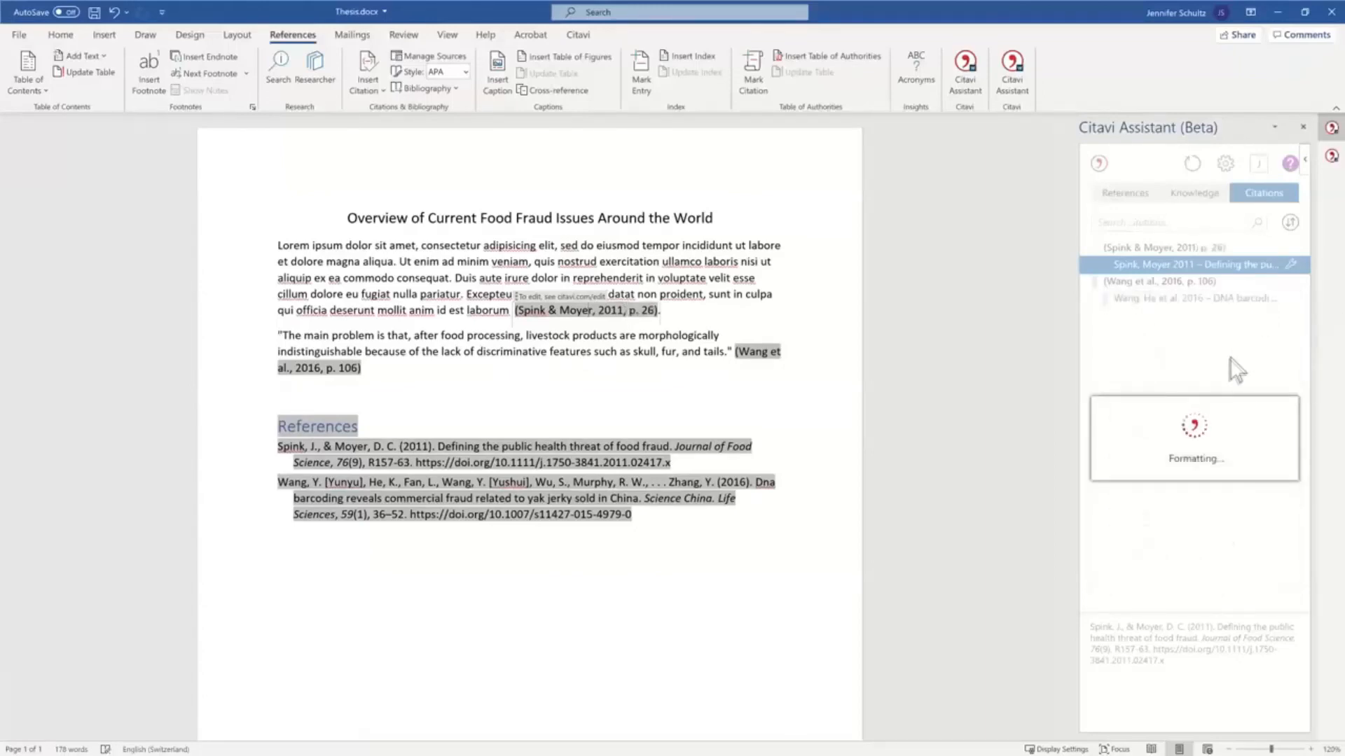
{"action": "scroll", "coordinate": [651, 420], "scroll_direction": "down", "scroll_amount": 1}
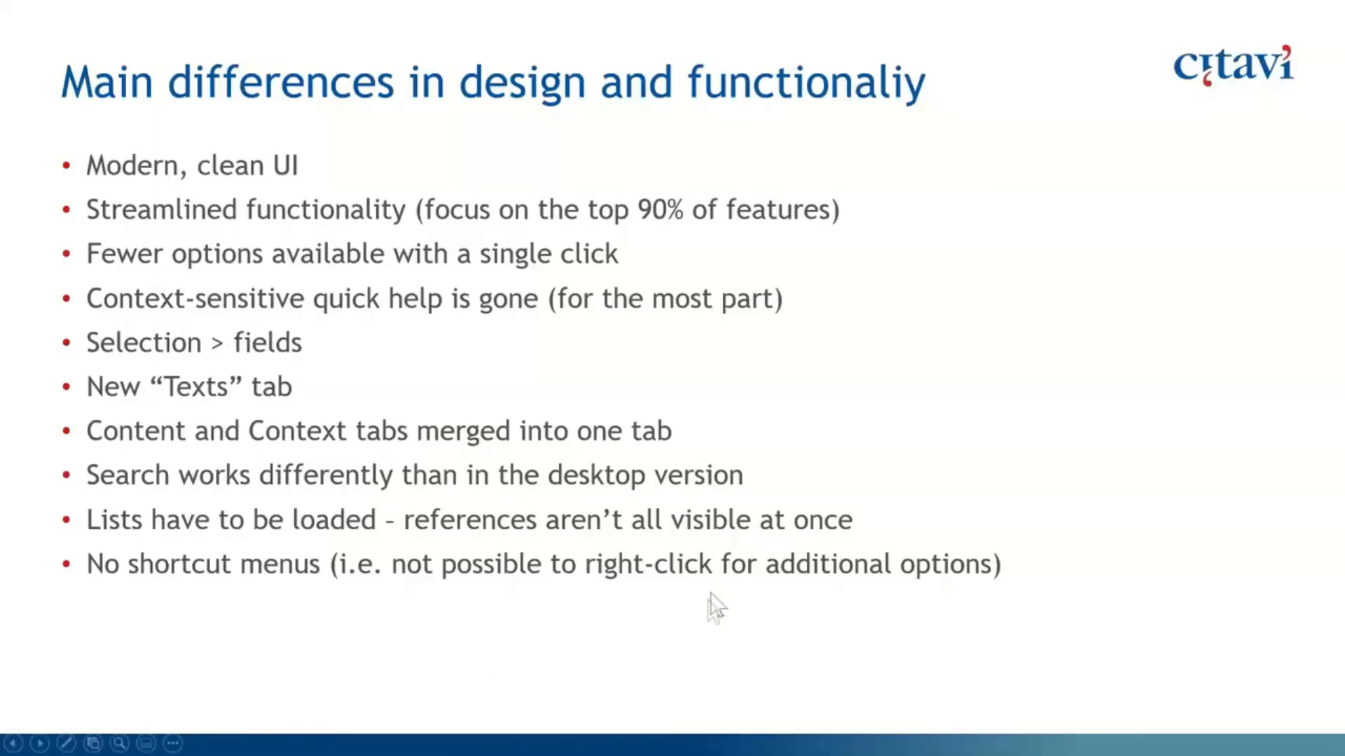
{"action": "left_click", "coordinate": [425, 324]}
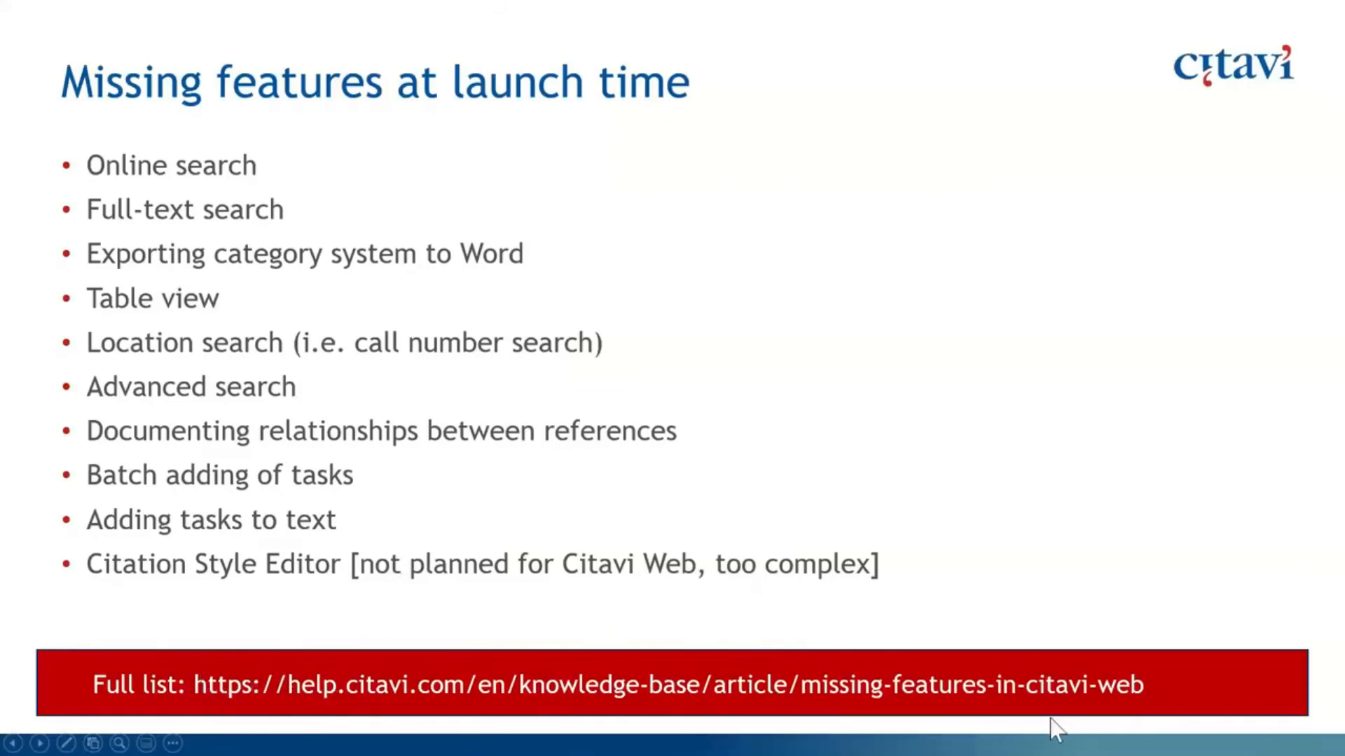
{"action": "key", "text": "Right"}
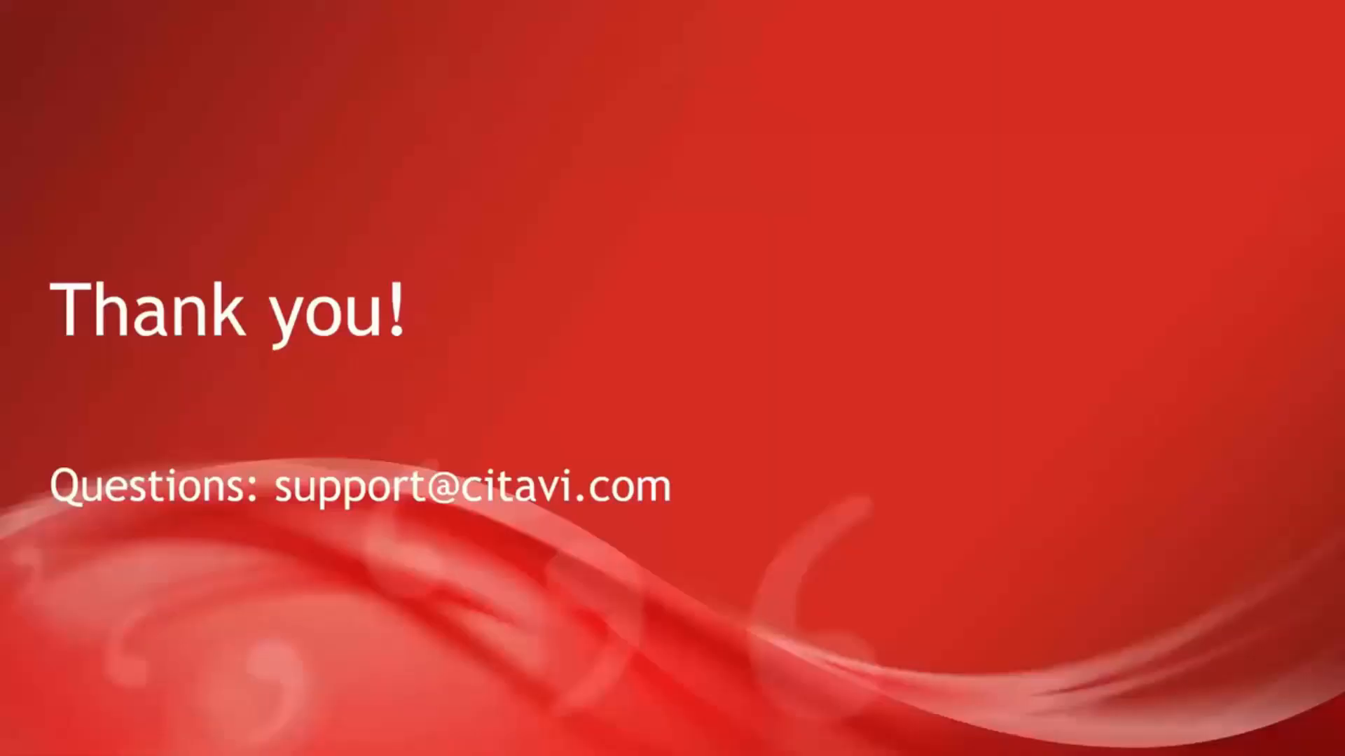